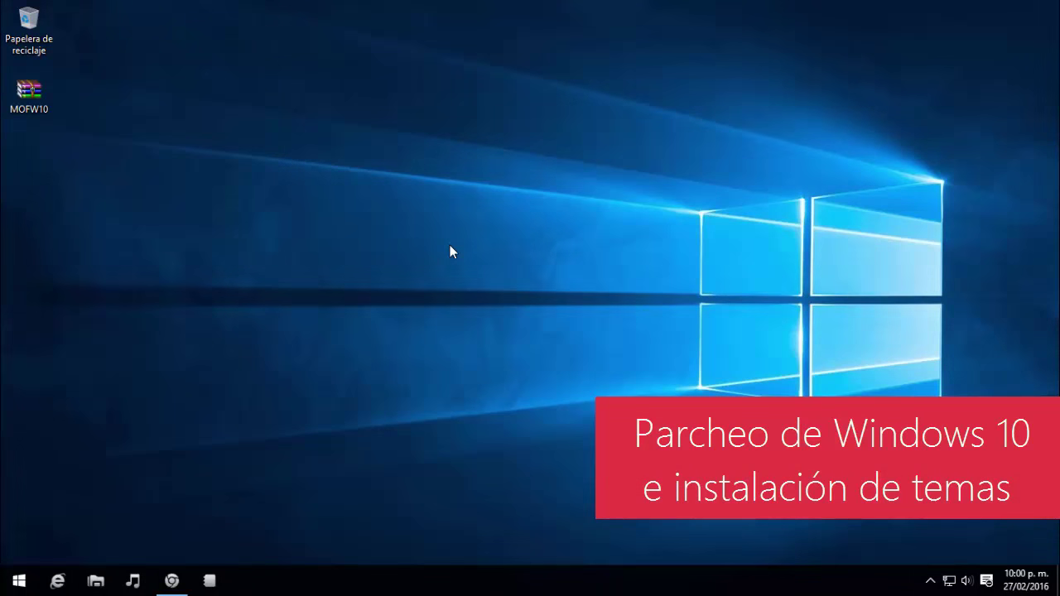
# - Move the MOFW10 archive to the middle of the desktop and extract its contents there
pyautogui.click(171, 580)
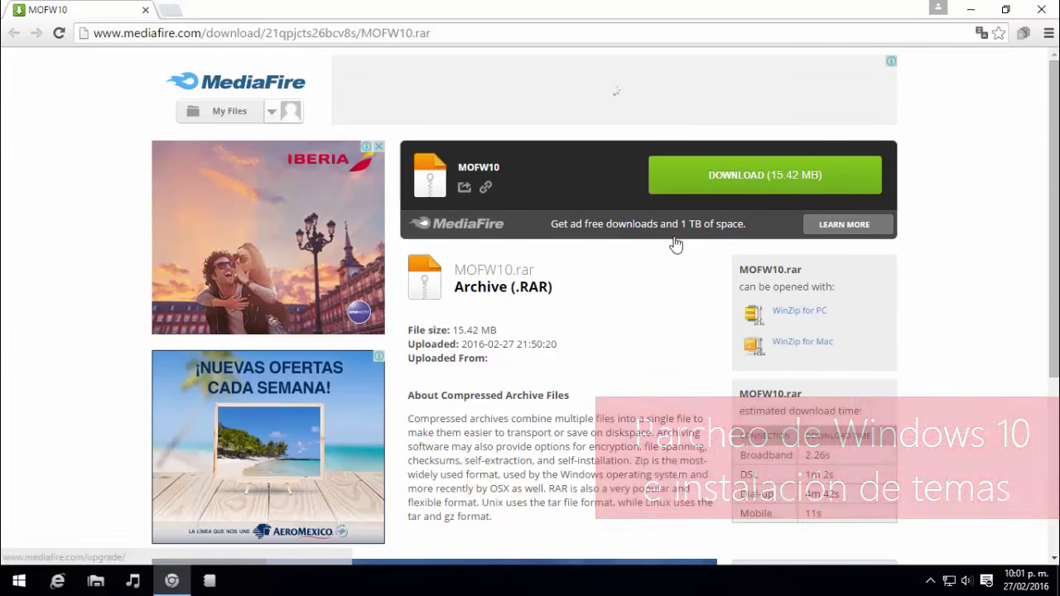
pyautogui.click(970, 10)
pyautogui.moveTo(19, 112); pyautogui.dragTo(598, 249)
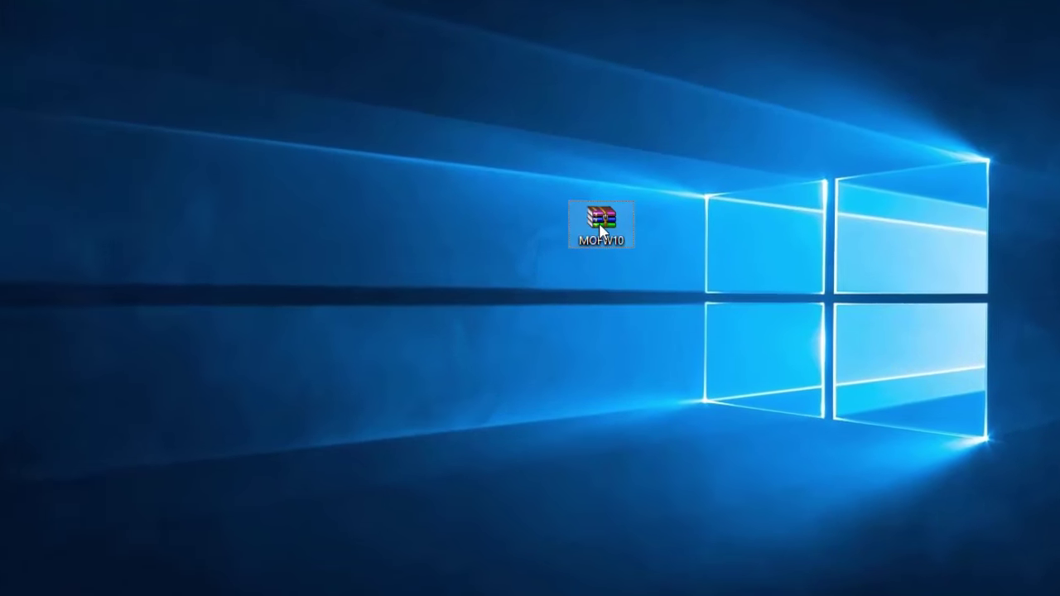
pyautogui.rightClick(603, 225)
pyautogui.click(678, 296)
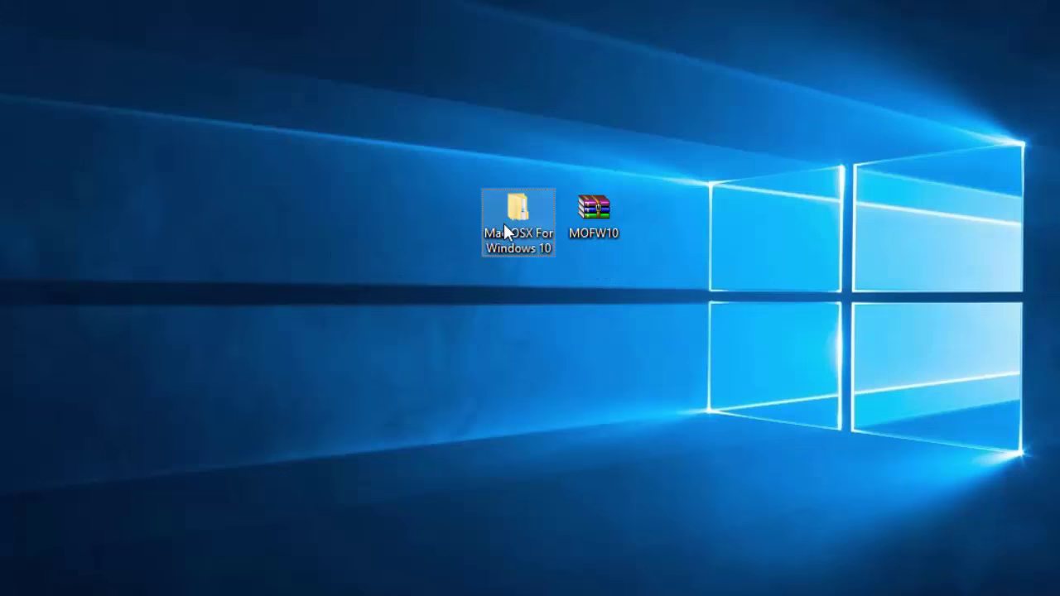
# - Open the extracted Mac OSX For Windows 10 folder and go to its Tools subfolder
pyautogui.doubleClick(504, 223)
pyautogui.moveTo(477, 117); pyautogui.dragTo(382, 58)
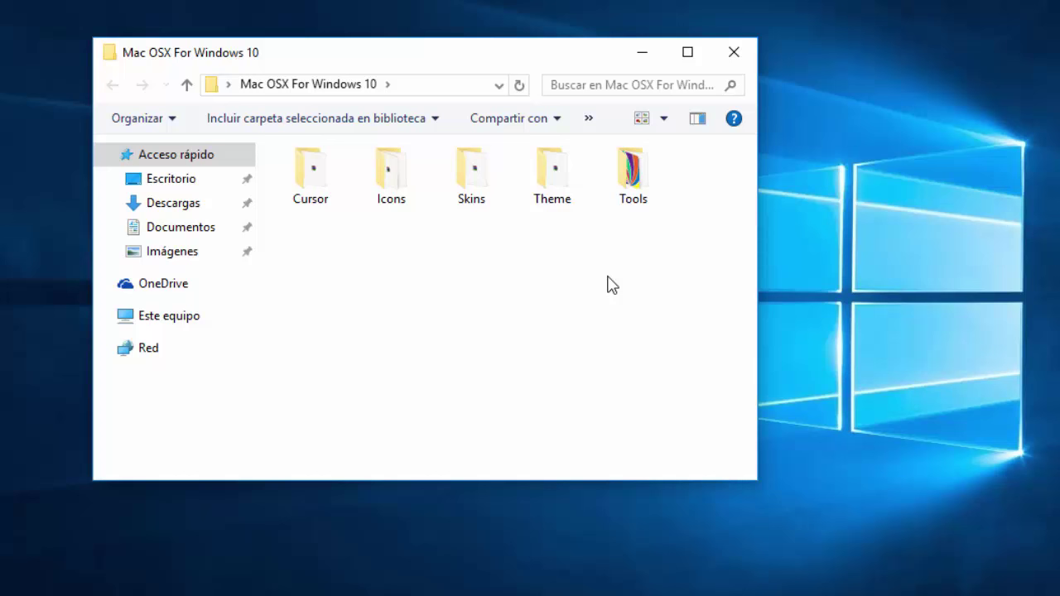
pyautogui.doubleClick(636, 205)
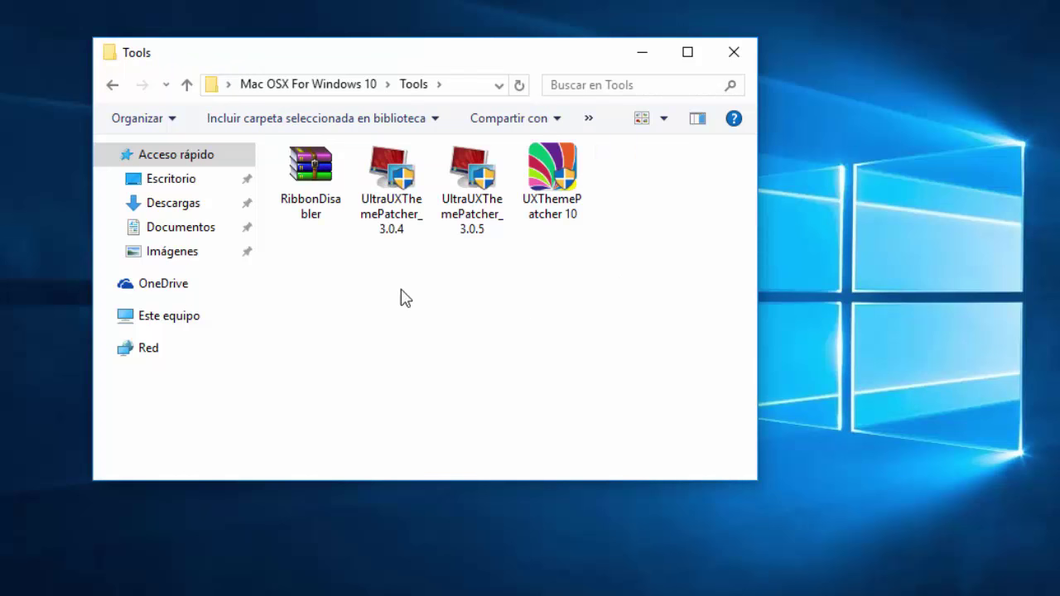
pyautogui.moveTo(395, 281); pyautogui.dragTo(572, 149)
pyautogui.moveTo(654, 170); pyautogui.dragTo(391, 306)
pyautogui.click(390, 306)
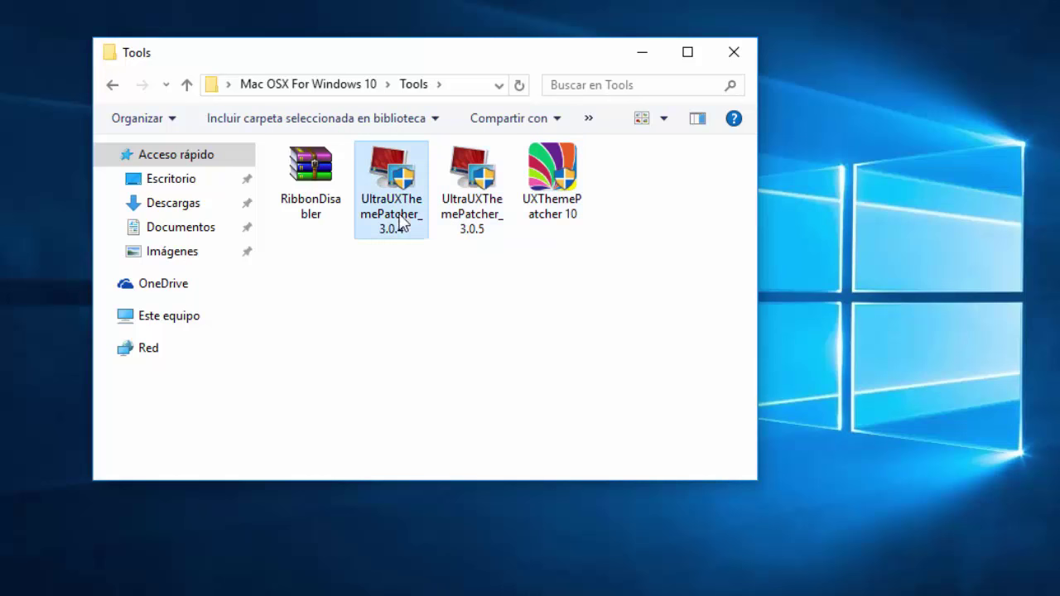
pyautogui.click(473, 235)
pyautogui.click(401, 239)
pyautogui.click(478, 225)
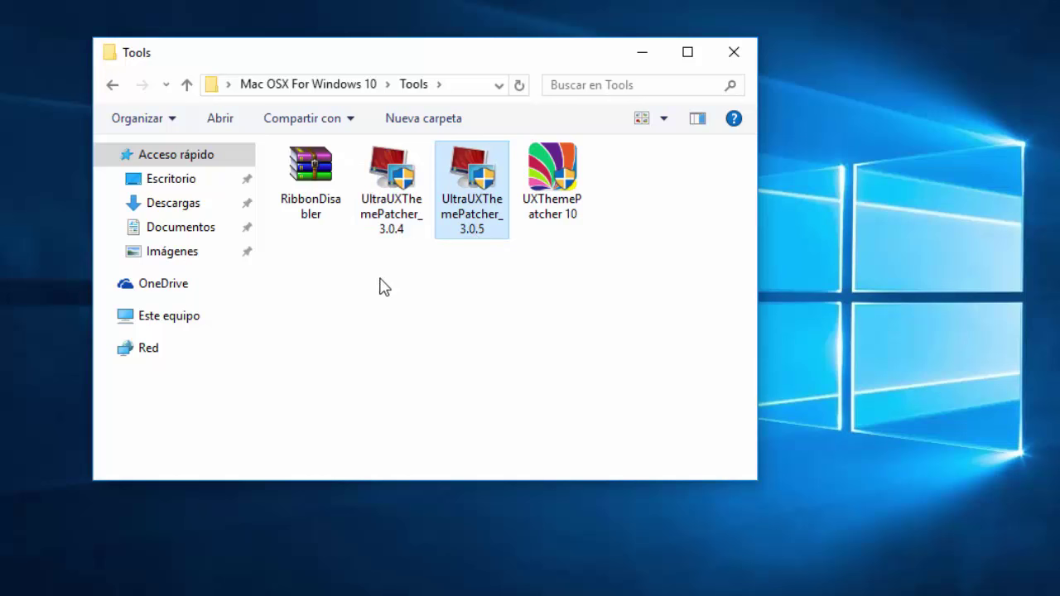
# - Run UltraUXThemePatcher_3.0.4 as administrator and allow it to make changes to the PC
pyautogui.click(384, 224)
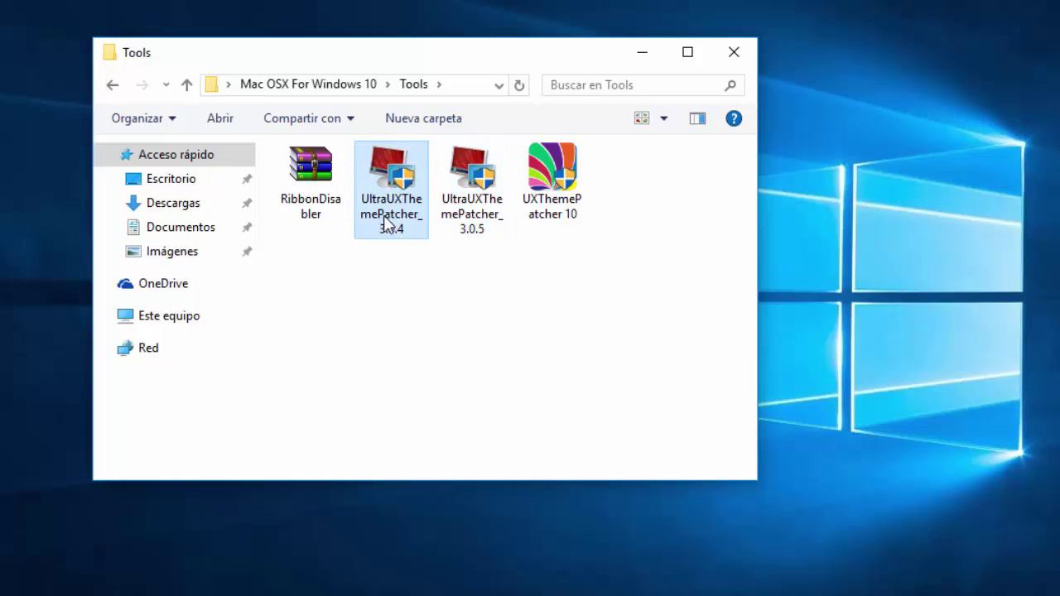
pyautogui.moveTo(384, 234)
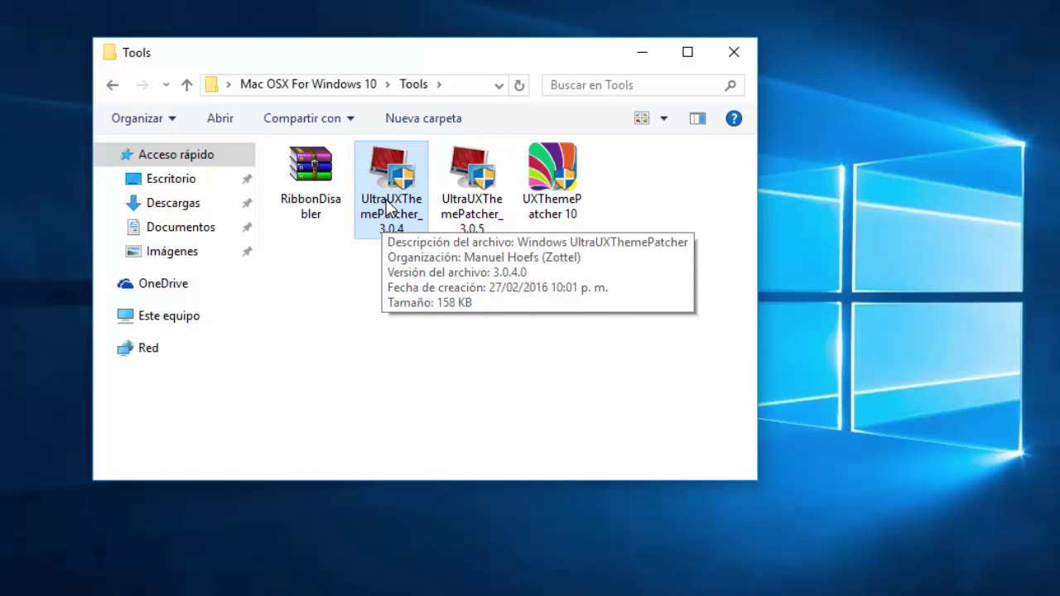
pyautogui.rightClick(387, 197)
pyautogui.click(463, 165)
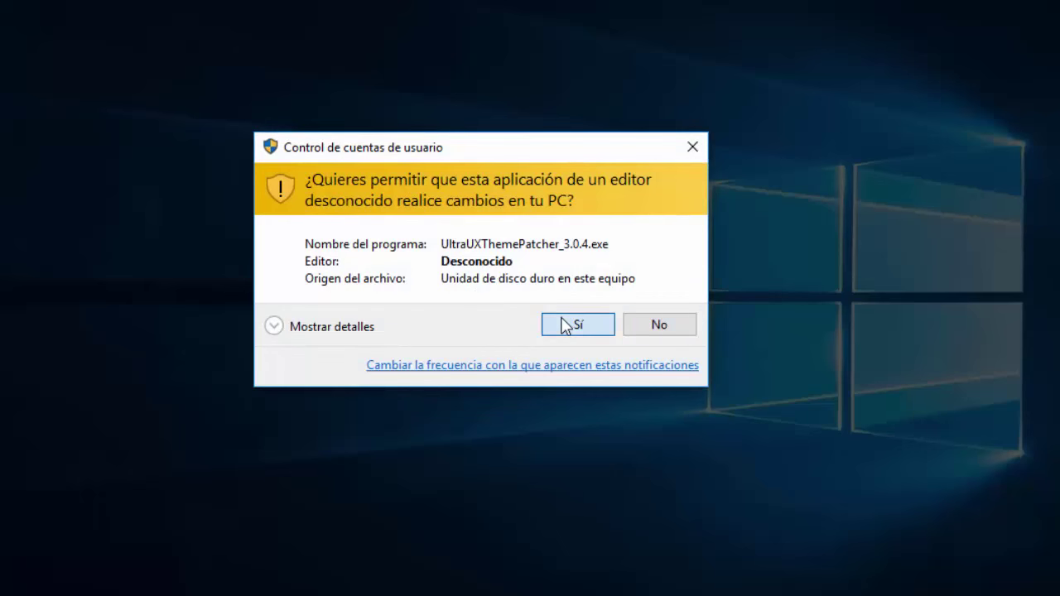
pyautogui.click(561, 324)
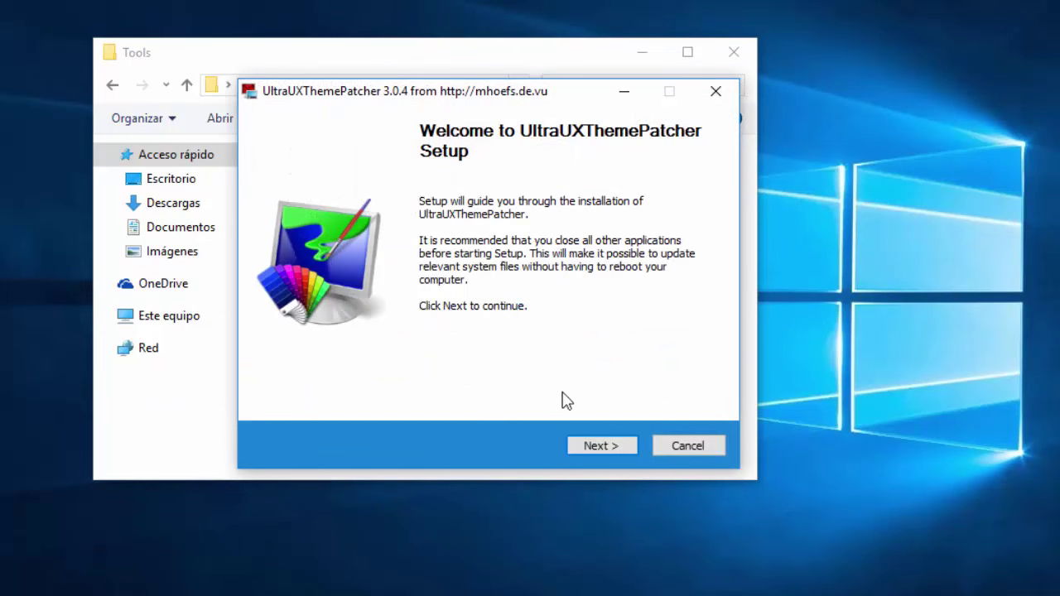
# - Advance through the UltraUXThemePatcher setup to the system information page, accepting both license agreements
pyautogui.click(581, 444)
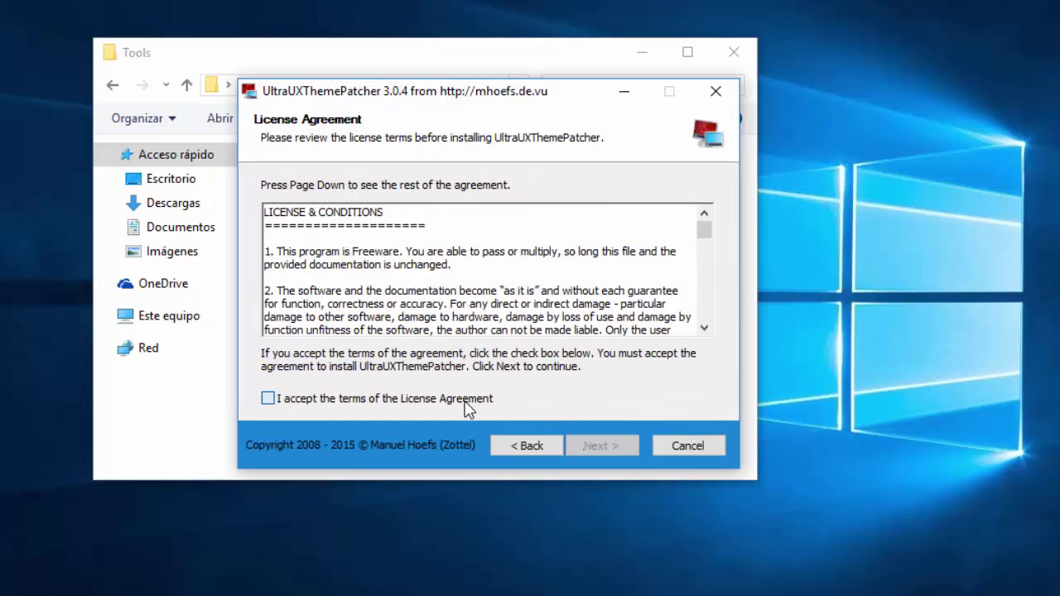
pyautogui.click(468, 404)
pyautogui.click(594, 445)
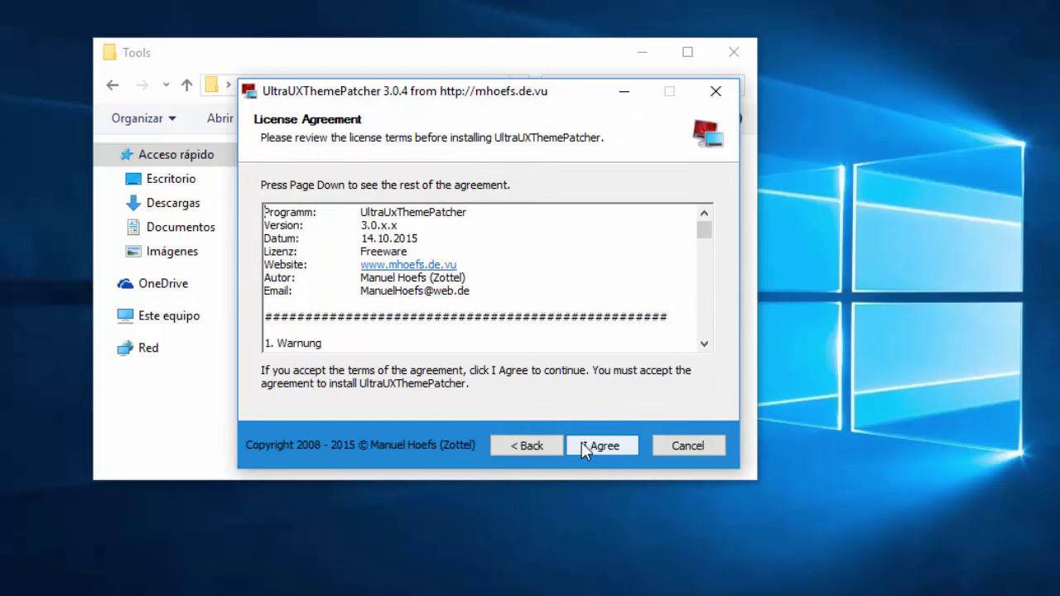
pyautogui.click(589, 442)
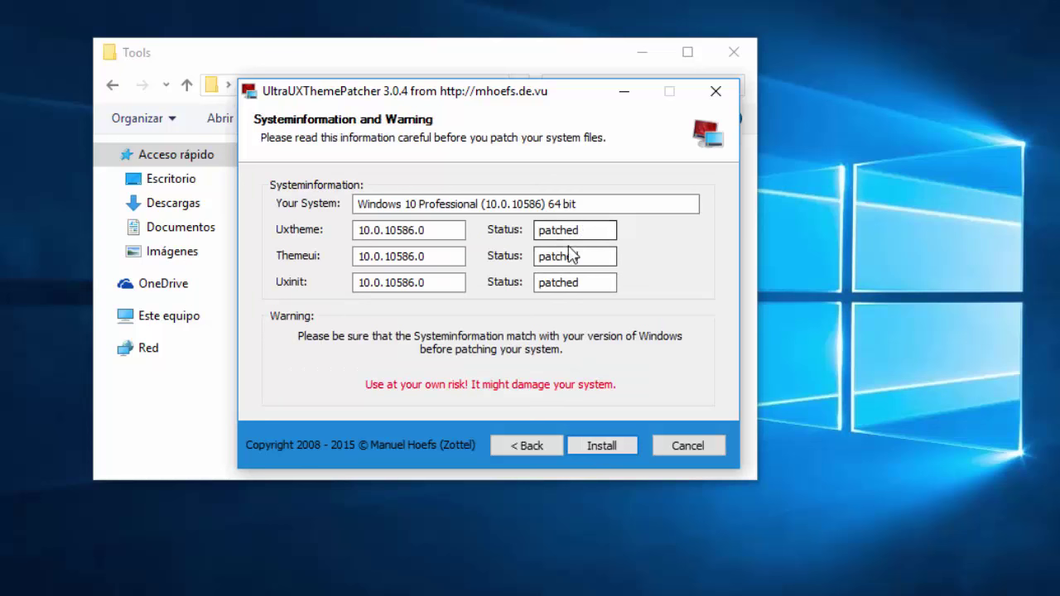
# - Check the Windows version, build and architecture on the patcher's system information page, and cancel the setup
pyautogui.moveTo(358, 204); pyautogui.dragTo(602, 204)
pyautogui.click(601, 204)
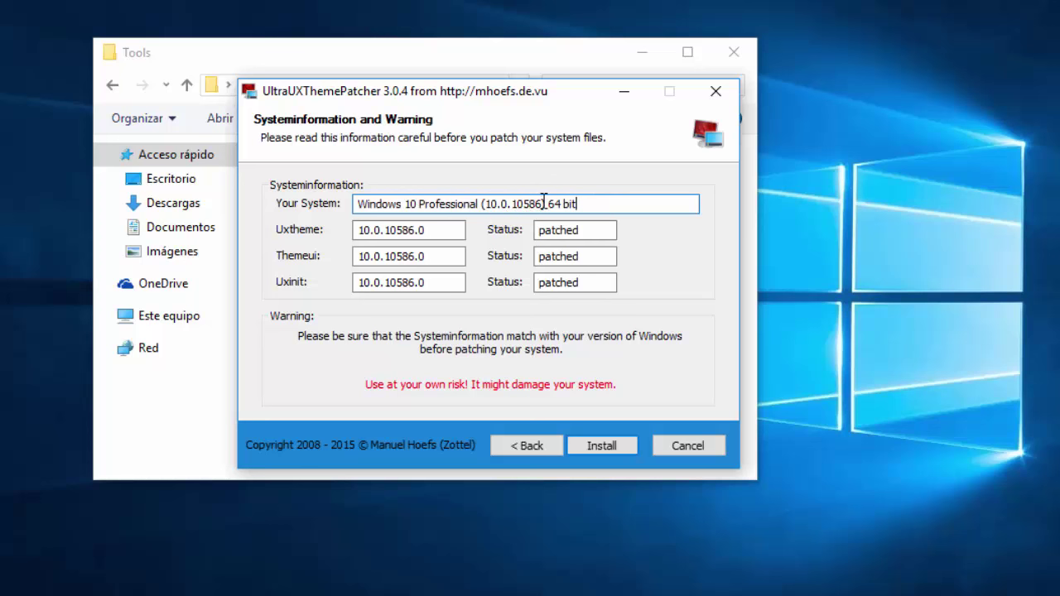
pyautogui.moveTo(594, 204)
pyautogui.mouseDown()
pyautogui.moveTo(389, 204)
pyautogui.moveTo(610, 205)
pyautogui.mouseUp()
pyautogui.click(670, 441)
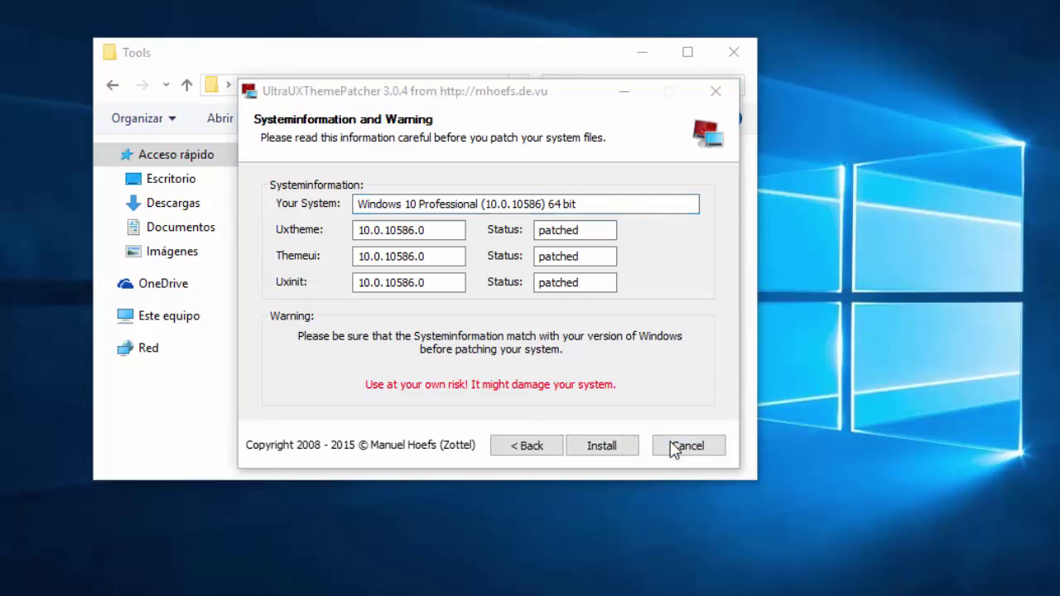
pyautogui.click(542, 356)
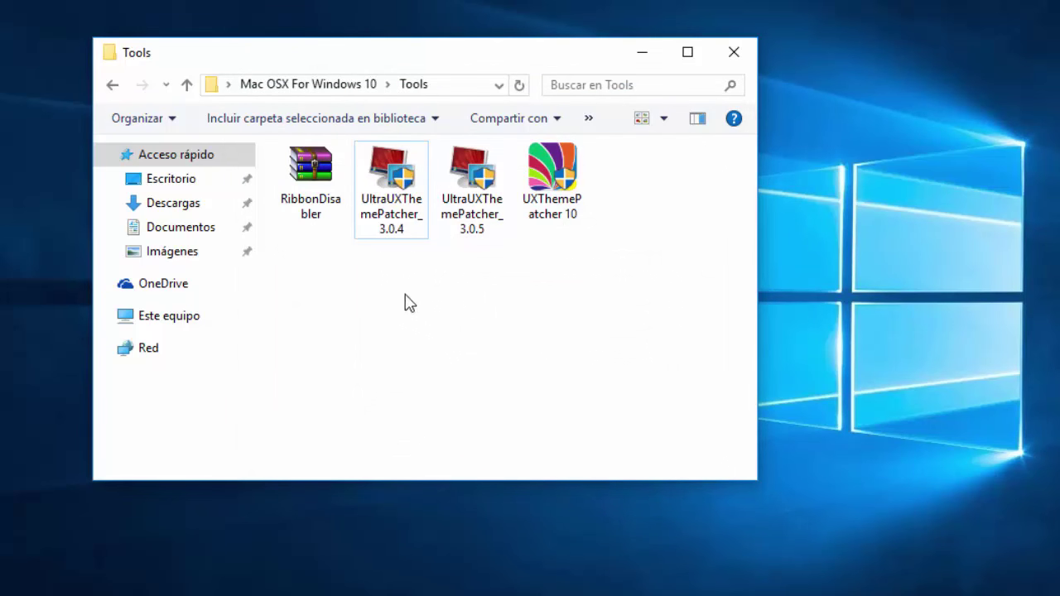
# - Extract the Yosemite Black & Light Theme archive in place inside the Theme folder of Mac OSX For Windows 10
pyautogui.click(112, 84)
pyautogui.click(487, 294)
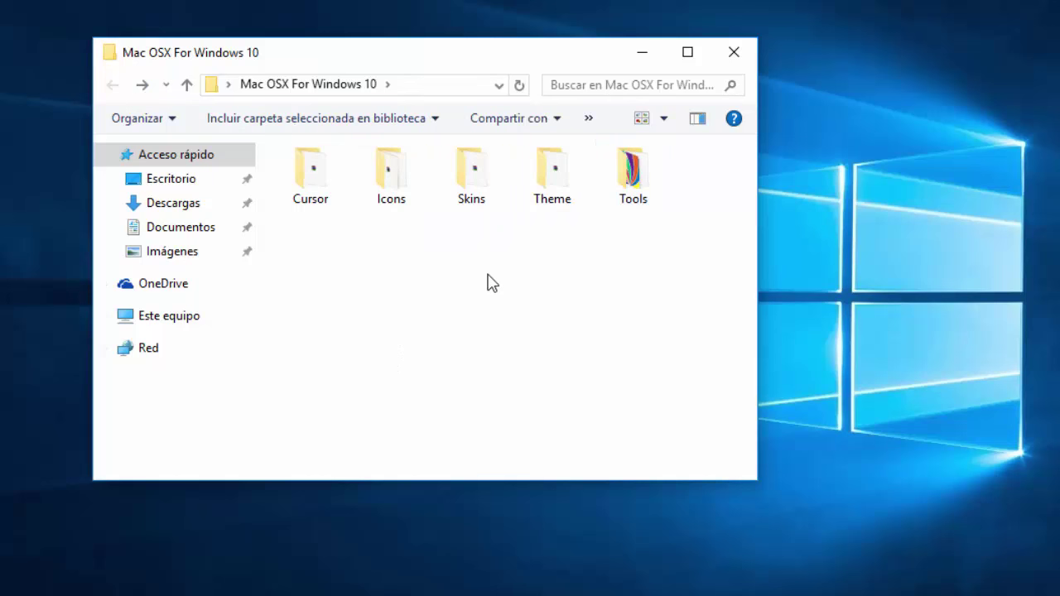
pyautogui.doubleClick(553, 192)
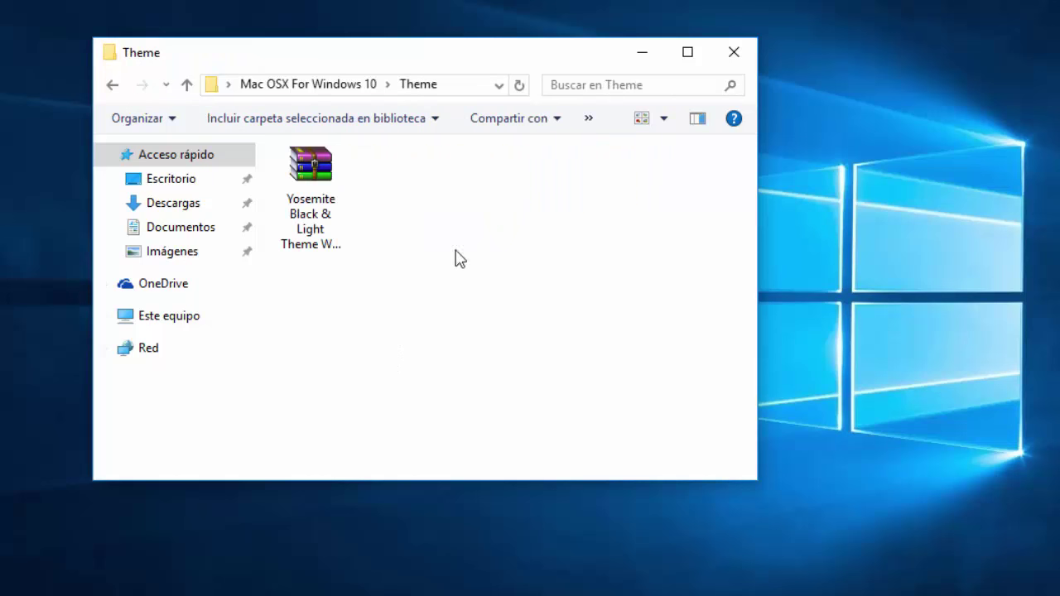
pyautogui.rightClick(323, 224)
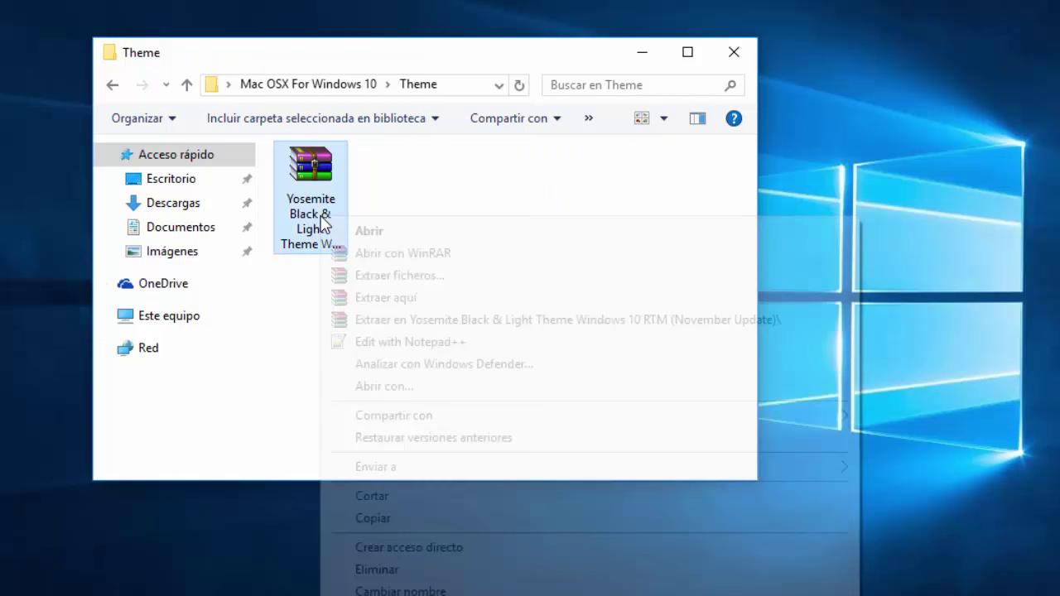
pyautogui.click(383, 301)
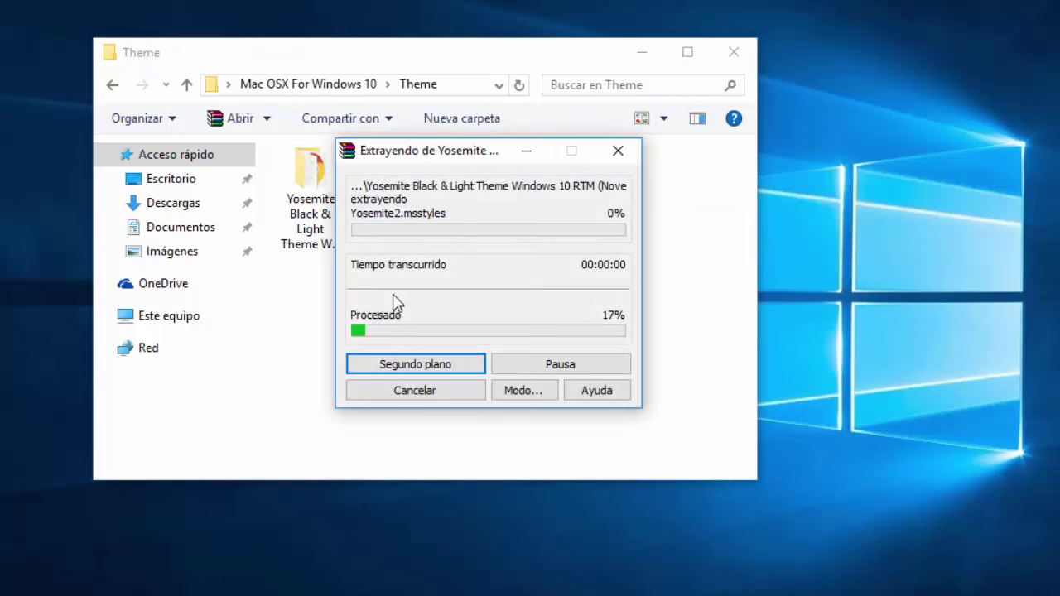
# - Copy the Yosemite folder and the Yosemite Blue(Adress bar Normal) file from Yosemite Light in the extracted Theme For Windows 10 November Update 10586 folder
pyautogui.doubleClick(312, 232)
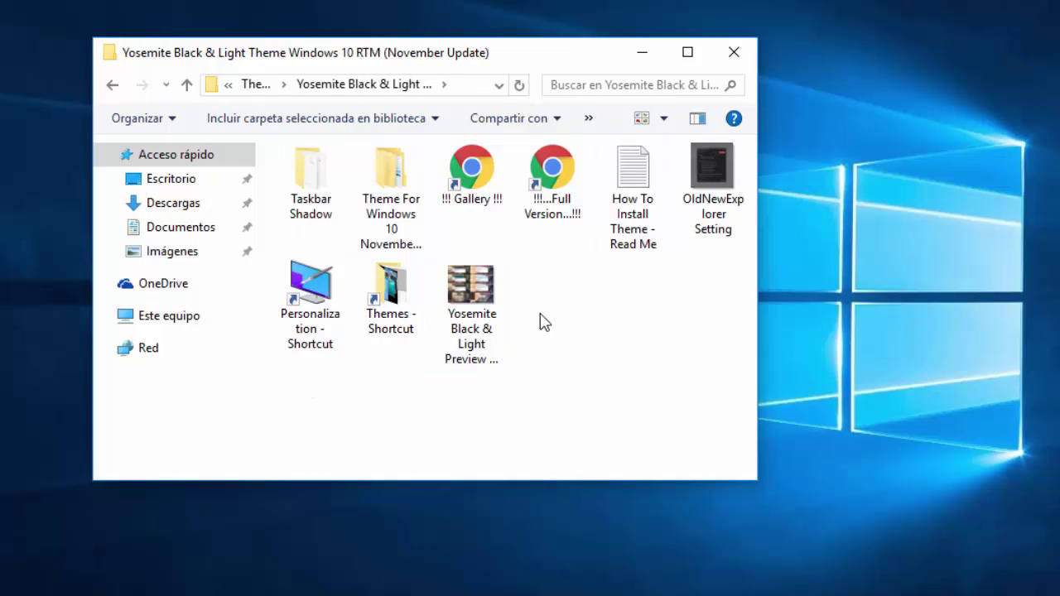
pyautogui.doubleClick(398, 189)
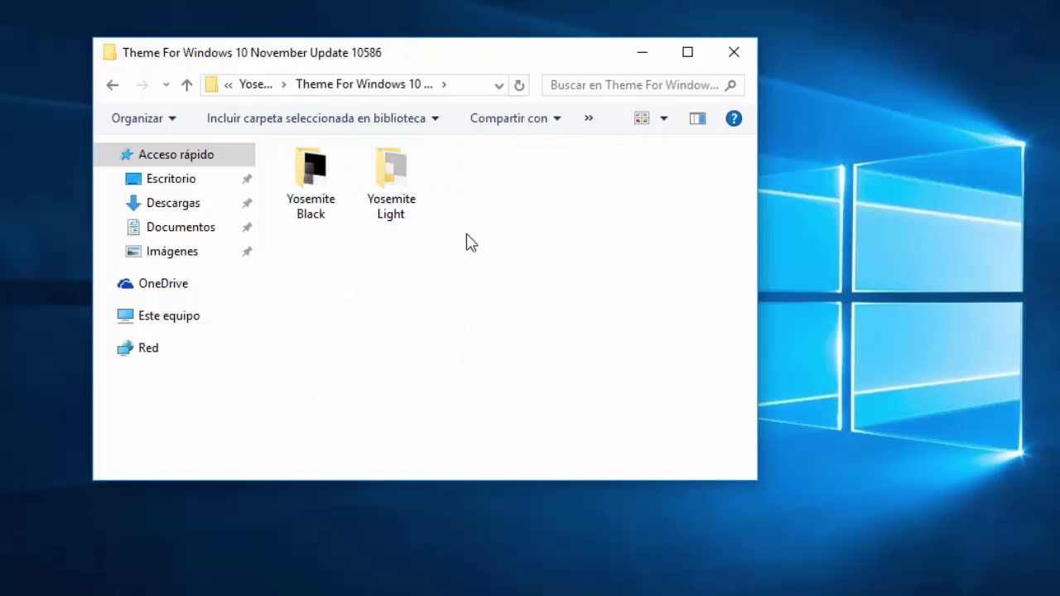
pyautogui.click(389, 184)
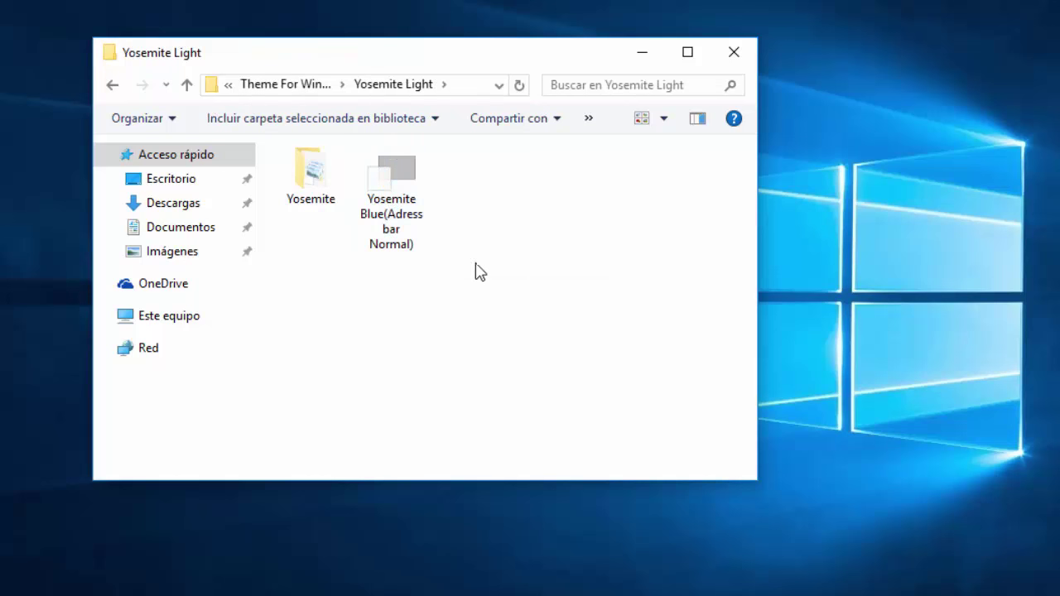
pyautogui.moveTo(453, 283); pyautogui.dragTo(309, 167)
pyautogui.rightClick(402, 188)
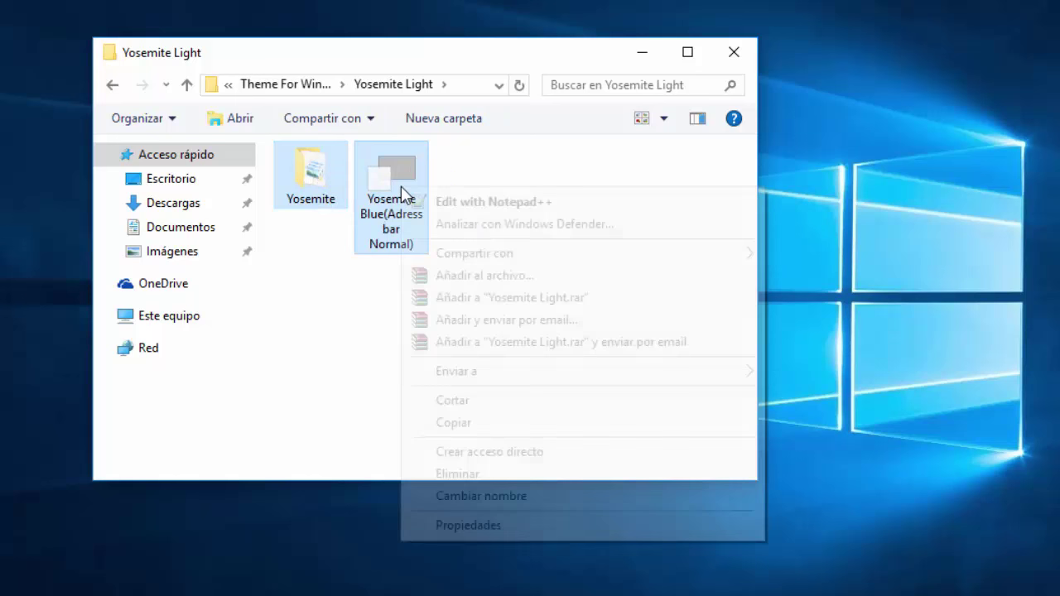
pyautogui.click(453, 424)
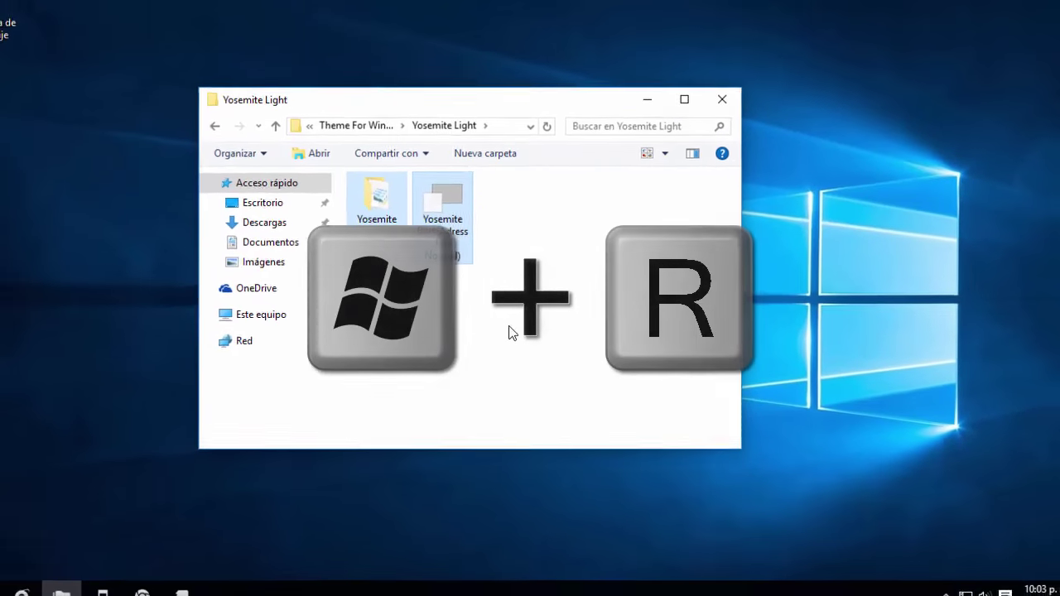
# - Open the Windows themes folder by running the path %WINDIR%/Resources/Themes
pyautogui.press('super+r')
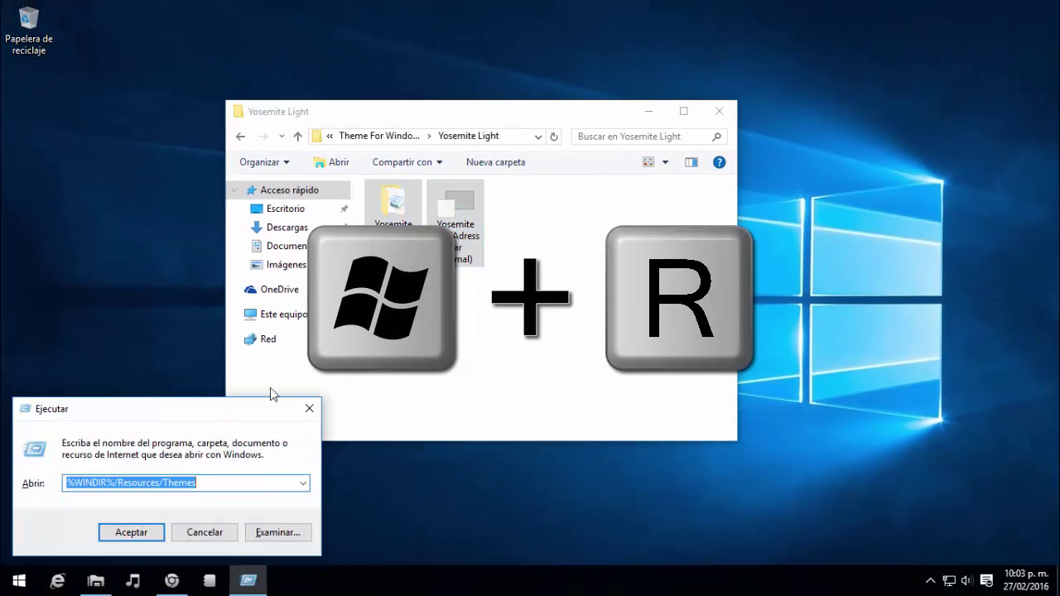
pyautogui.moveTo(221, 407); pyautogui.dragTo(564, 246)
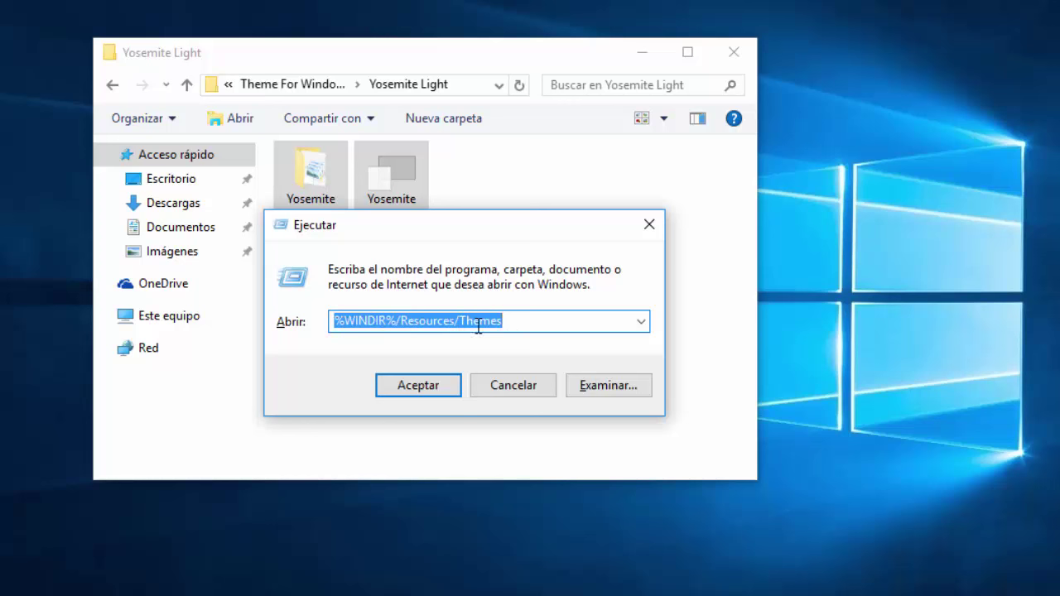
pyautogui.click(534, 324)
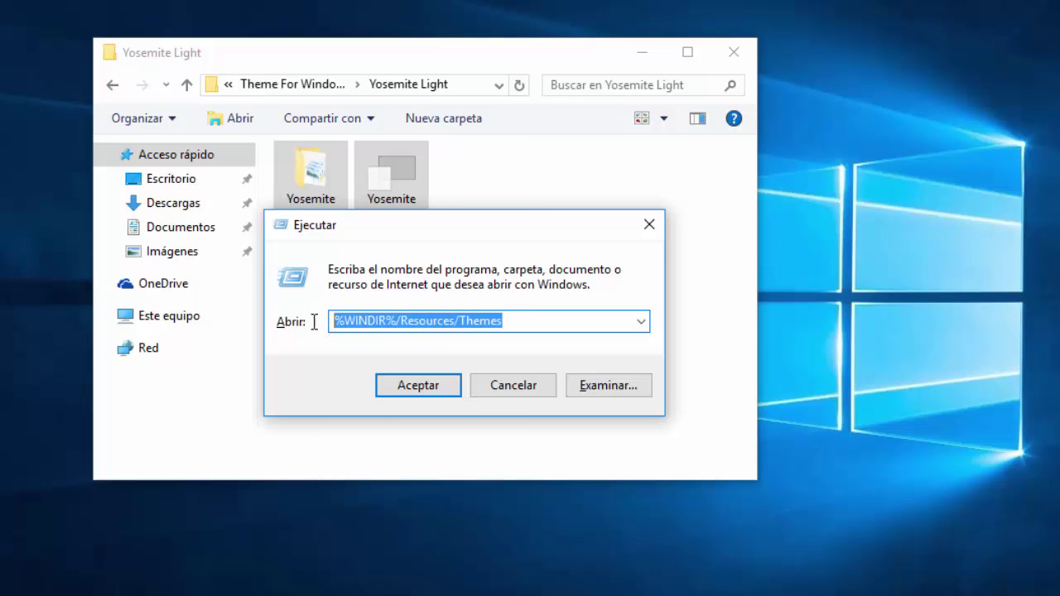
pyautogui.click(555, 325)
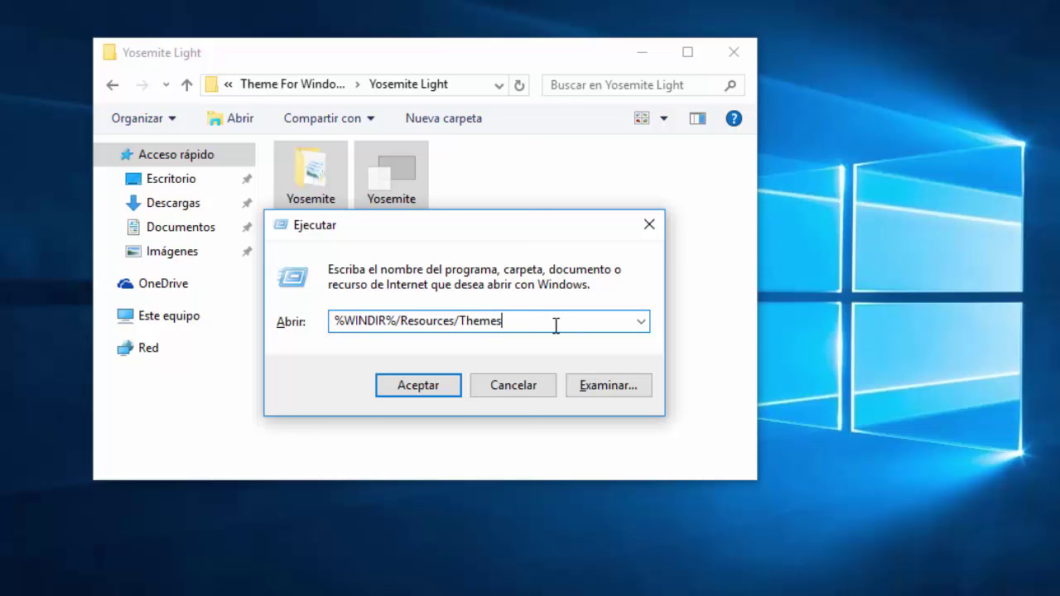
pyautogui.doubleClick(389, 320)
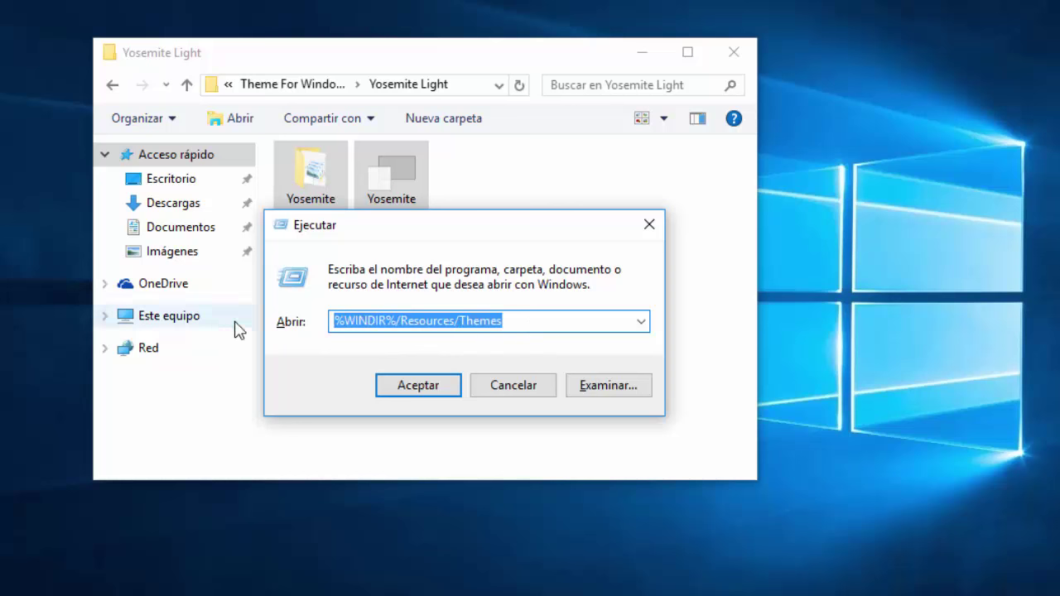
pyautogui.click(417, 388)
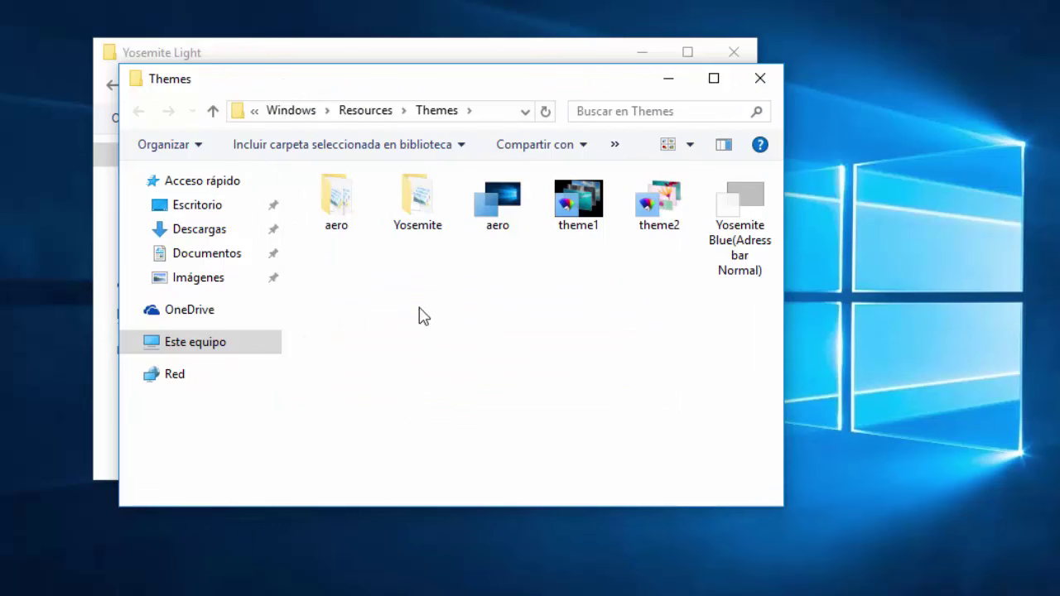
# - Refresh the Themes folder and select the Yosemite folder together with the Yosemite Blue(Adress bar Normal) file
pyautogui.rightClick(476, 370)
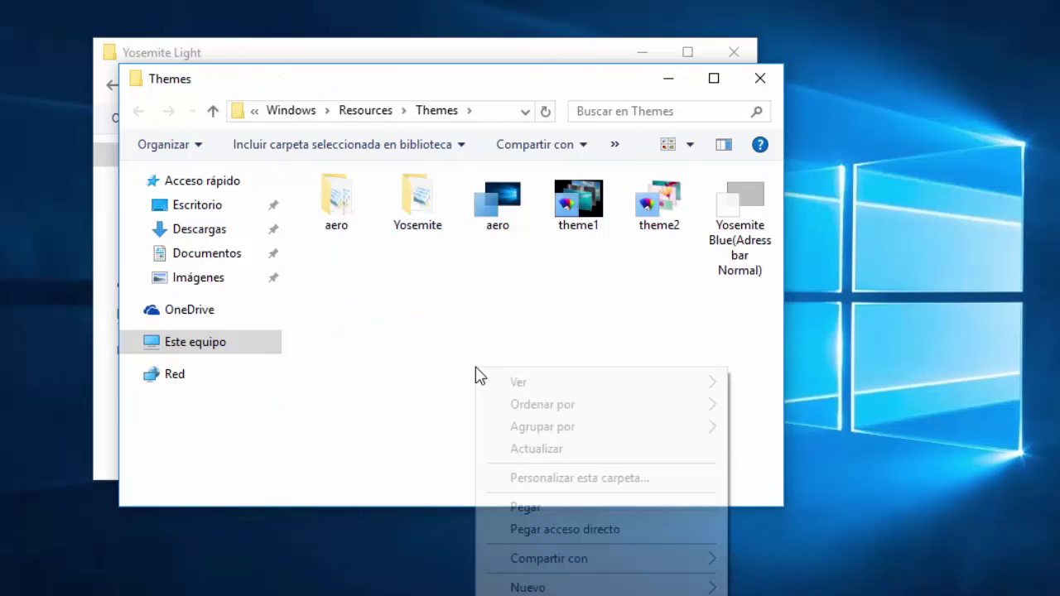
pyautogui.click(535, 449)
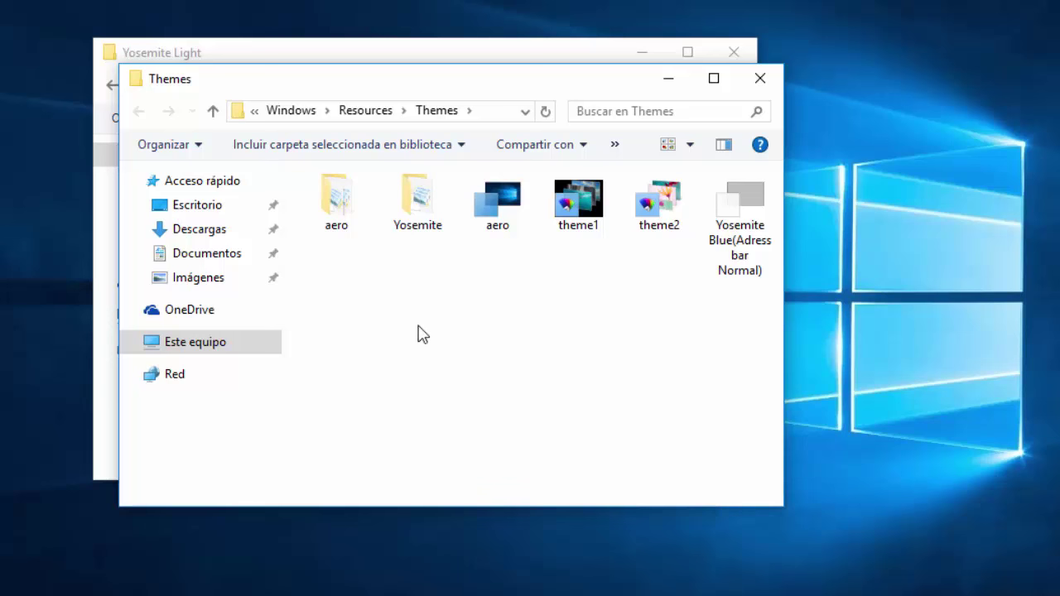
pyautogui.click(436, 213)
pyautogui.keyDown('ctrl'); pyautogui.click(739, 220); pyautogui.keyUp('ctrl')
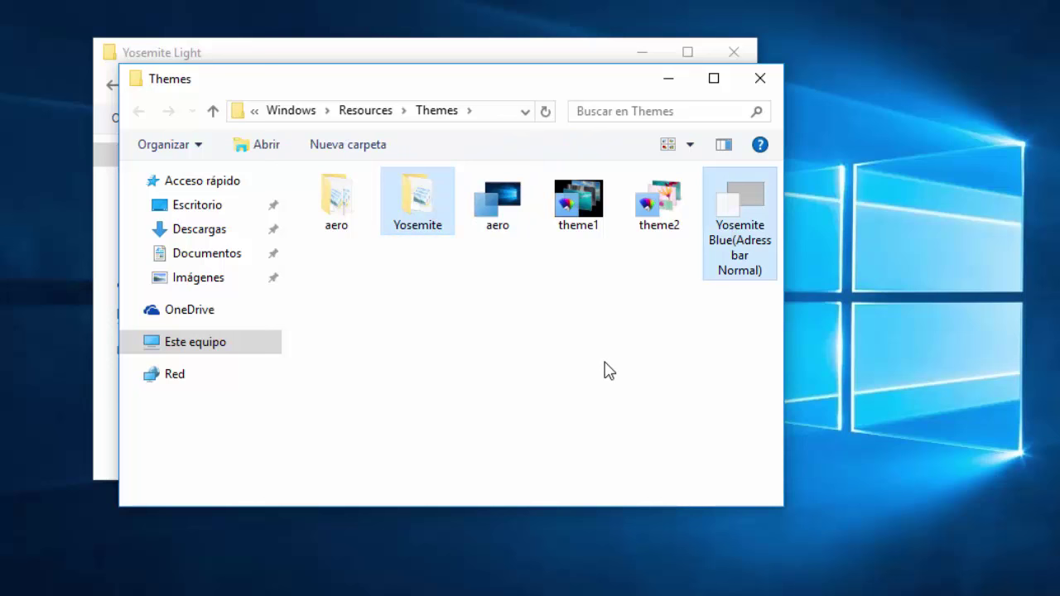
# - Permanently delete the selected Yosemite folder and Yosemite Blue(Adressbar Normal) file from the Themes folder, granting administrator permission and including system files
pyautogui.hotkey('shift', 'Delete')
pyautogui.press('Return')
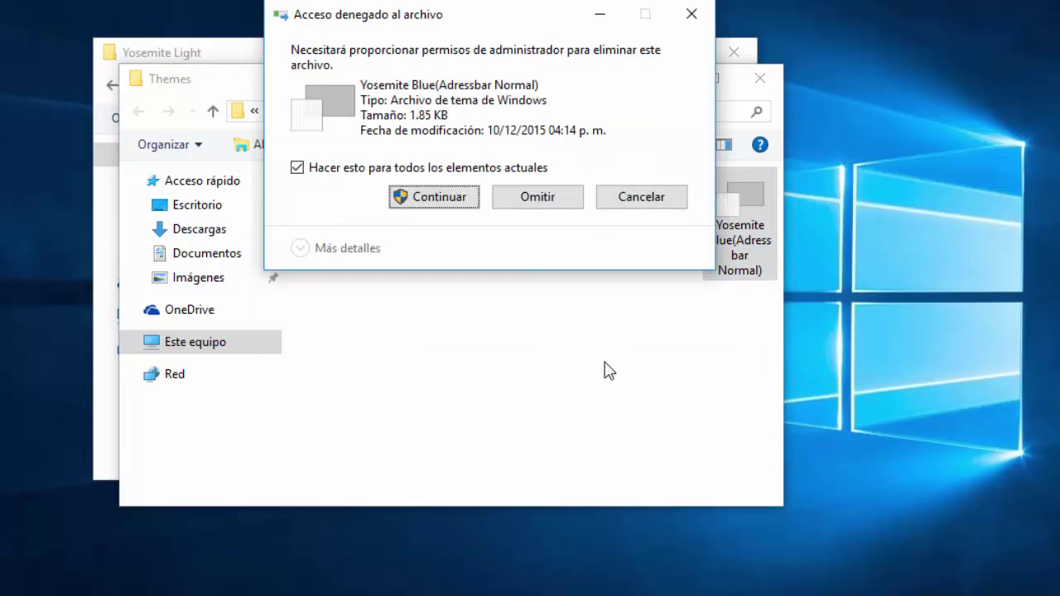
pyautogui.click(399, 203)
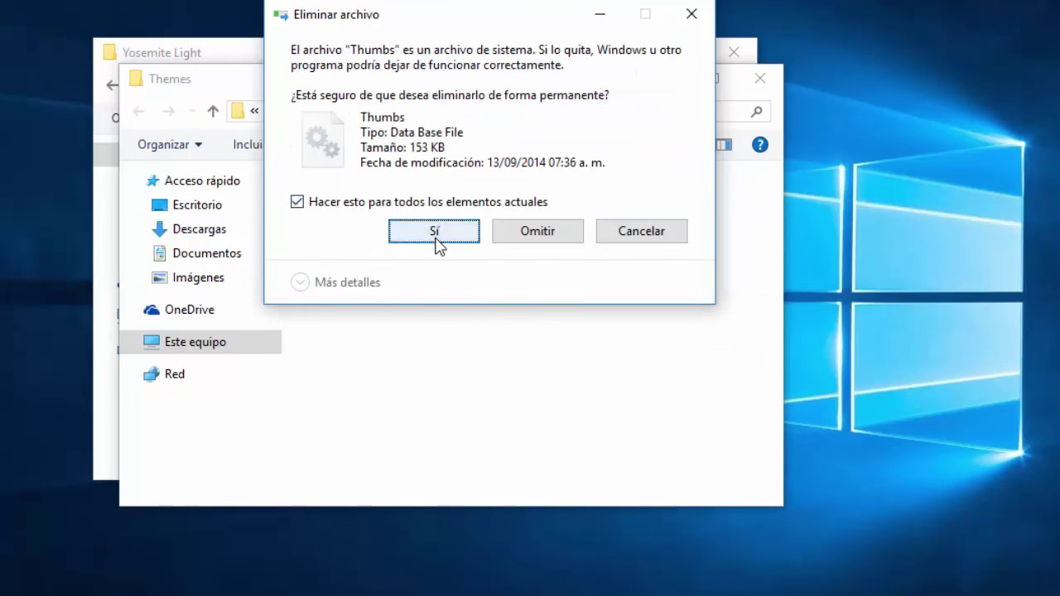
pyautogui.click(436, 238)
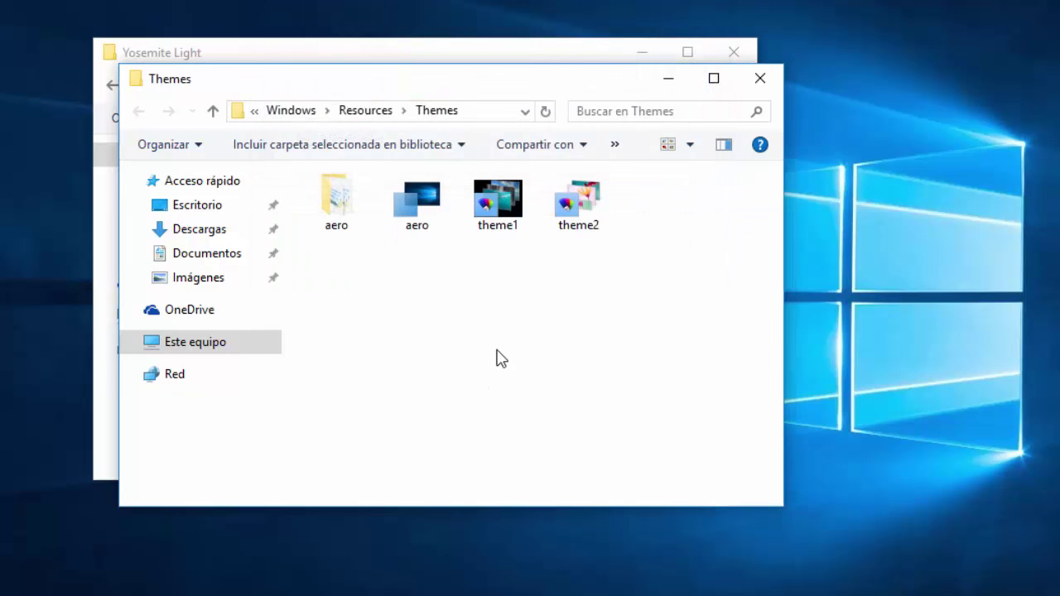
# - Paste the copied Yosemite folder and theme file into the Themes folder with administrator permission for all items, and minimize both folder windows
pyautogui.rightClick(497, 339)
pyautogui.click(547, 471)
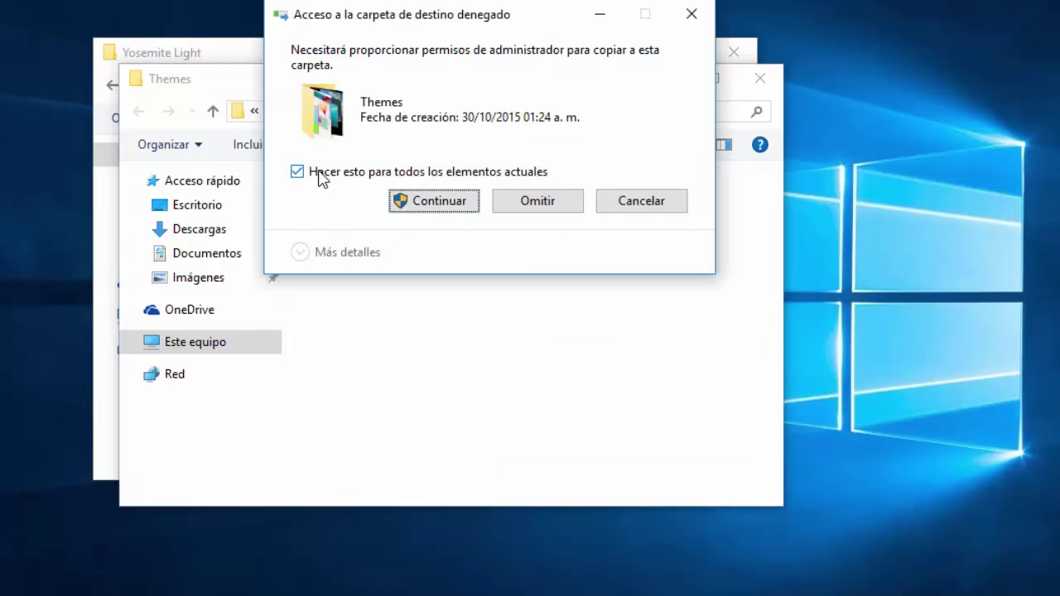
pyautogui.click(430, 202)
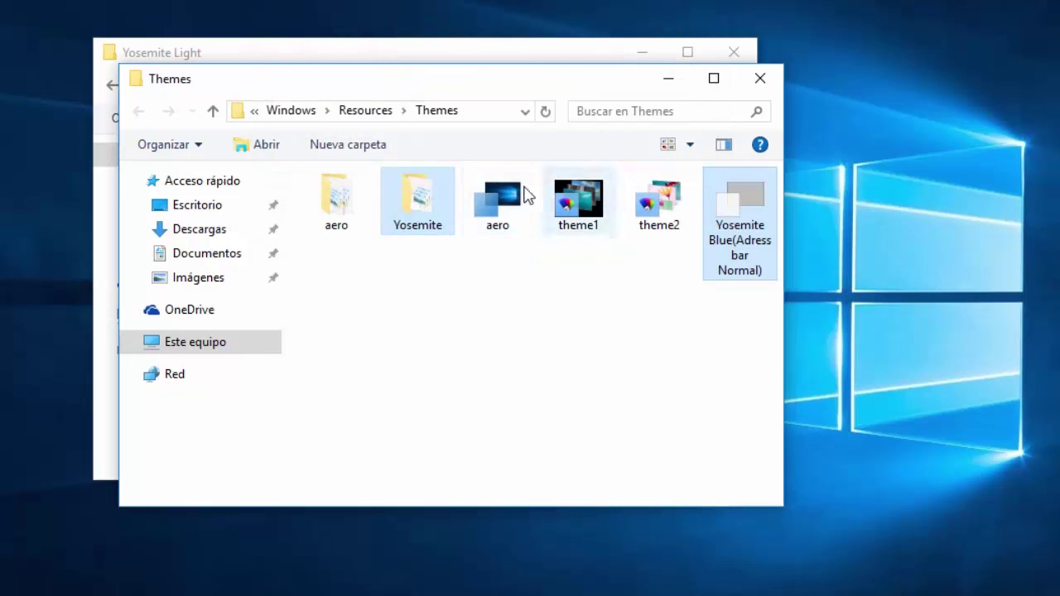
pyautogui.click(669, 79)
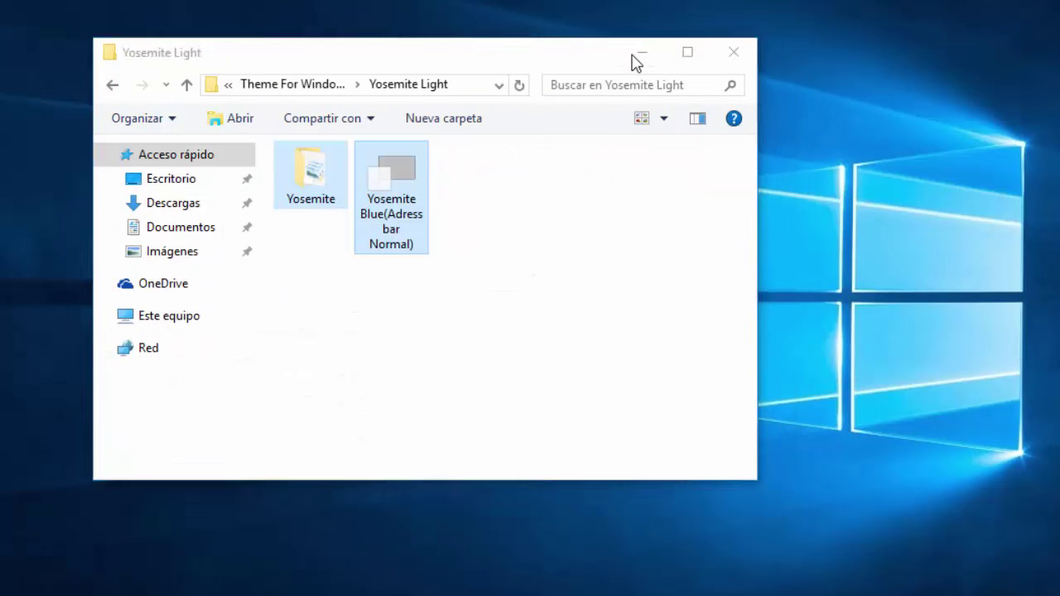
pyautogui.click(640, 52)
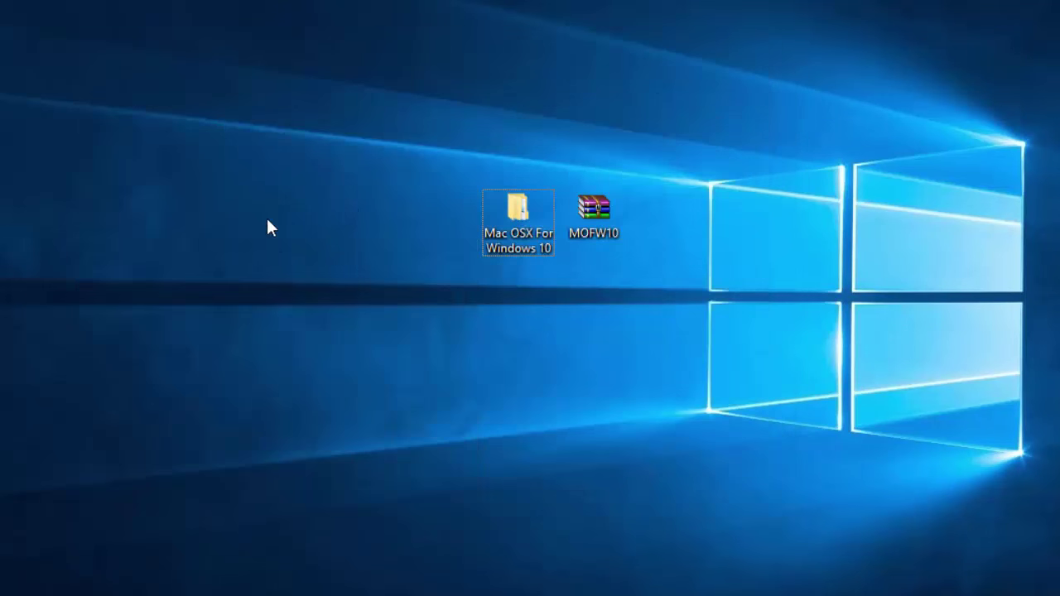
# - Apply the installed Yosemite Blue(Adressbar Normal) theme from the desktop's theme settings and close the personalization and settings windows
pyautogui.rightClick(298, 197)
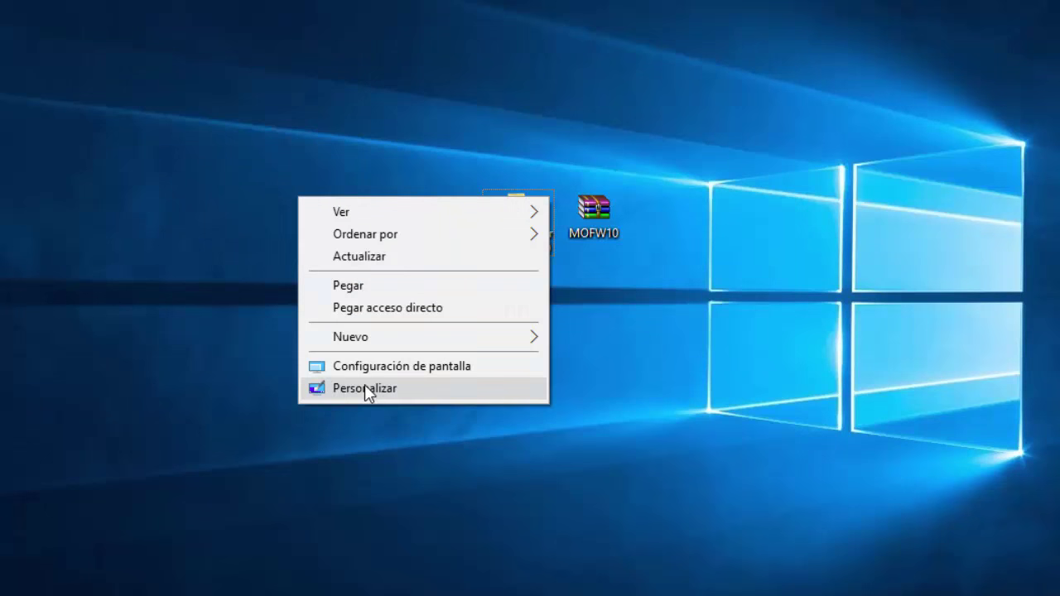
pyautogui.click(367, 391)
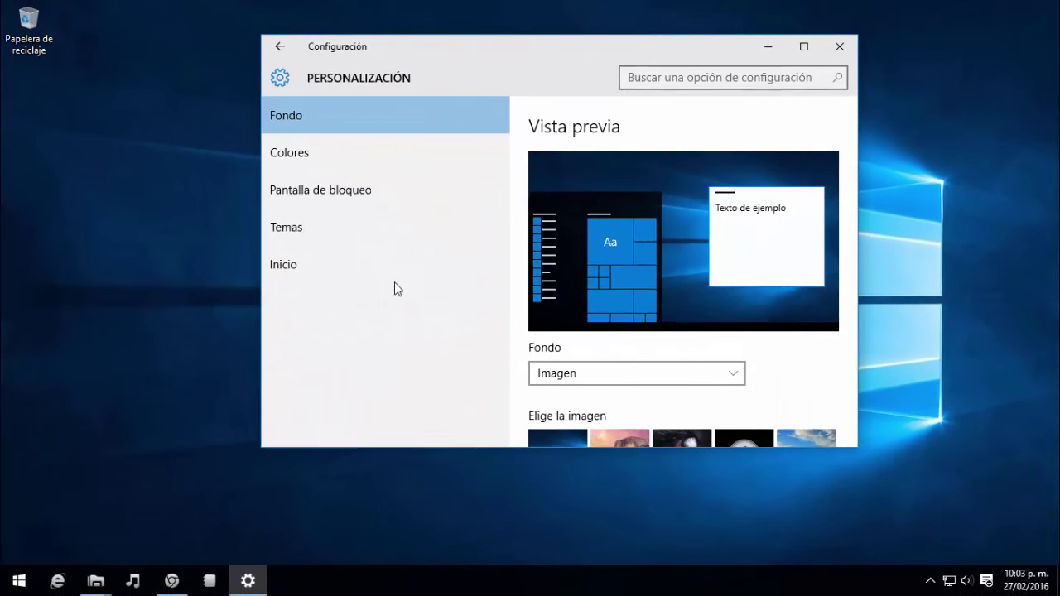
pyautogui.click(274, 215)
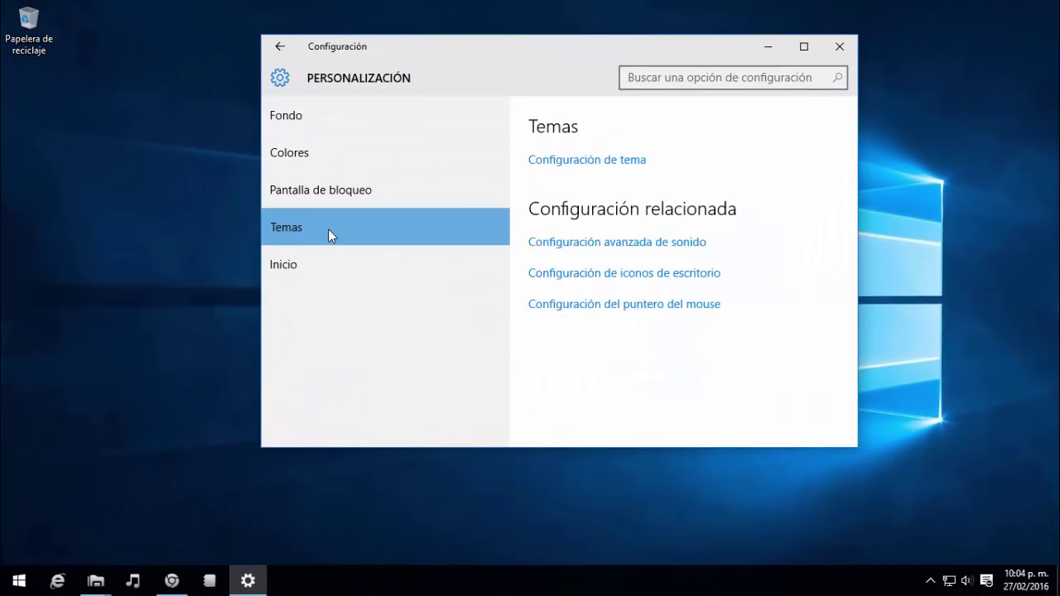
pyautogui.click(567, 166)
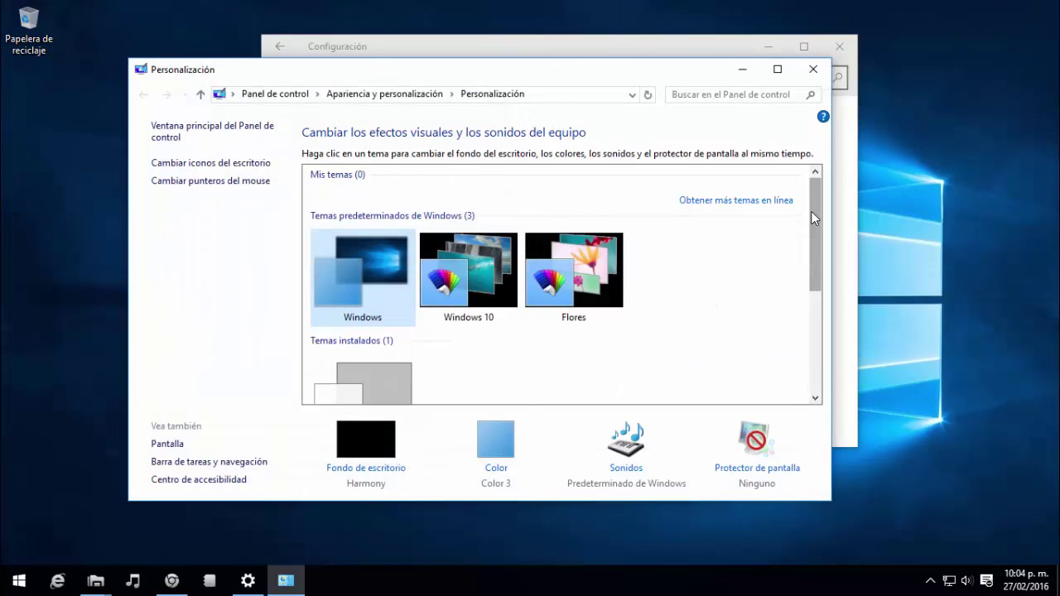
pyautogui.moveTo(811, 212); pyautogui.dragTo(809, 274)
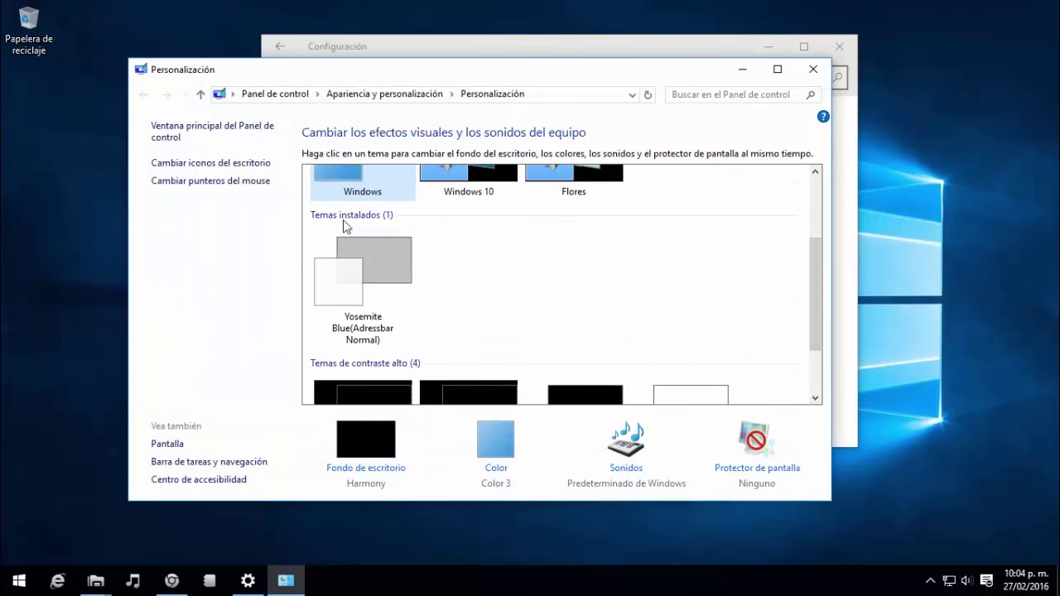
pyautogui.click(377, 282)
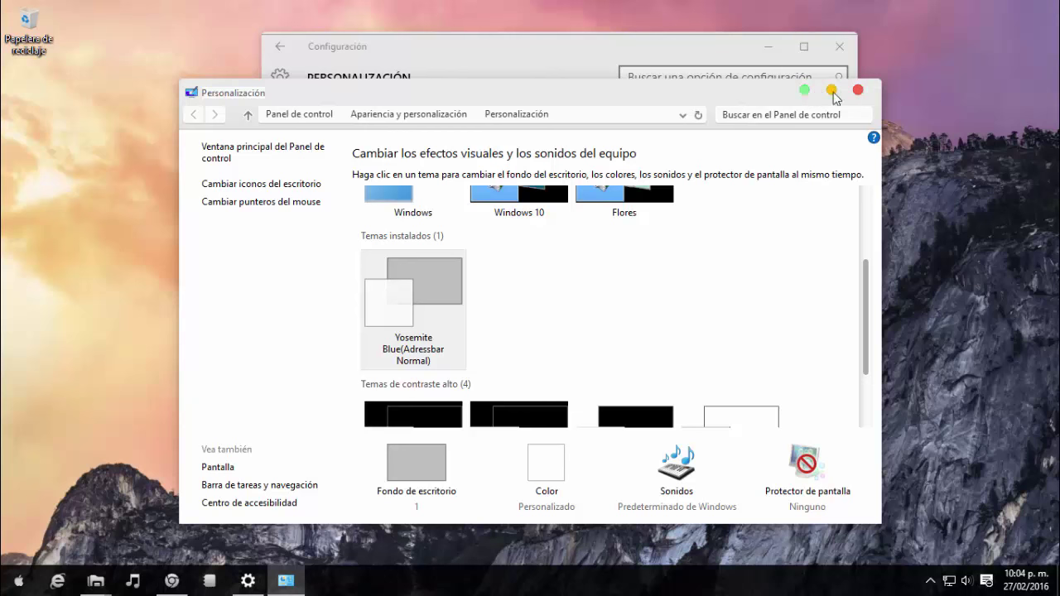
pyautogui.click(857, 90)
pyautogui.click(830, 49)
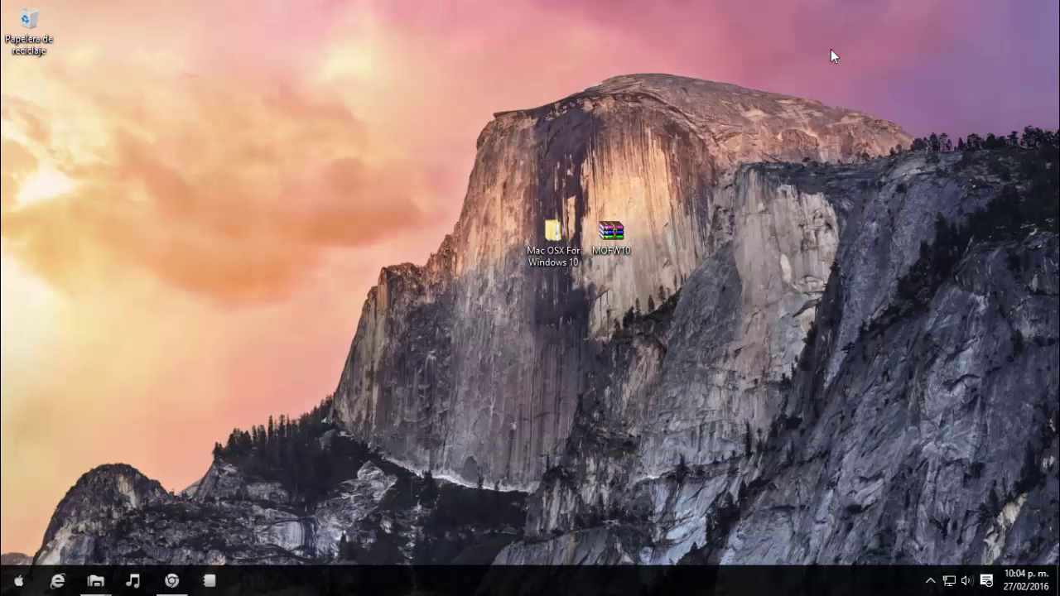
# - Examine the new theme on the Start menu and the Yosemite Light folder window, collapse Quick access, and close the folder window
pyautogui.click(18, 580)
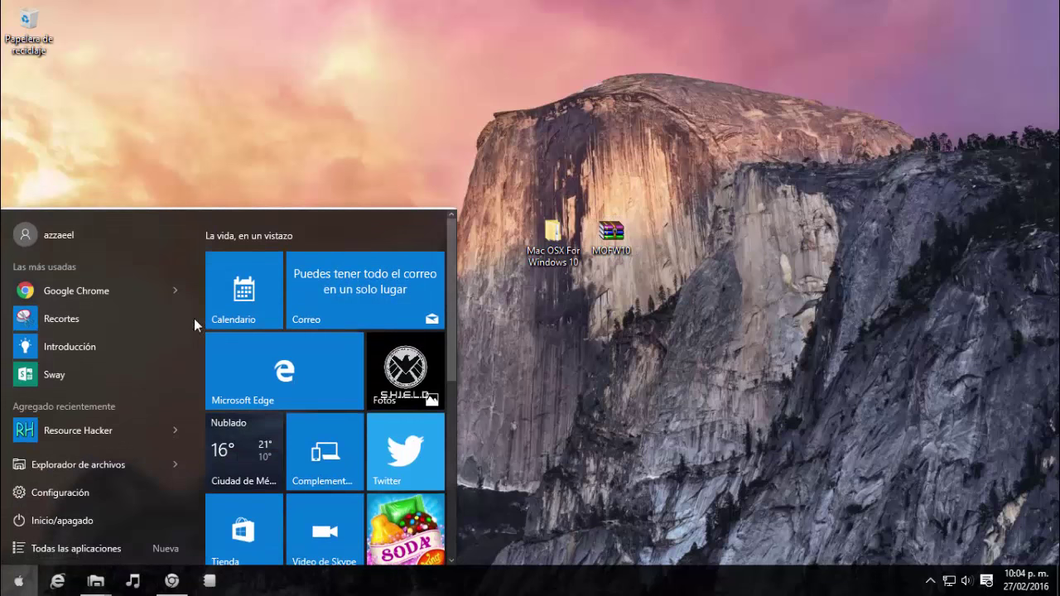
pyautogui.click(339, 202)
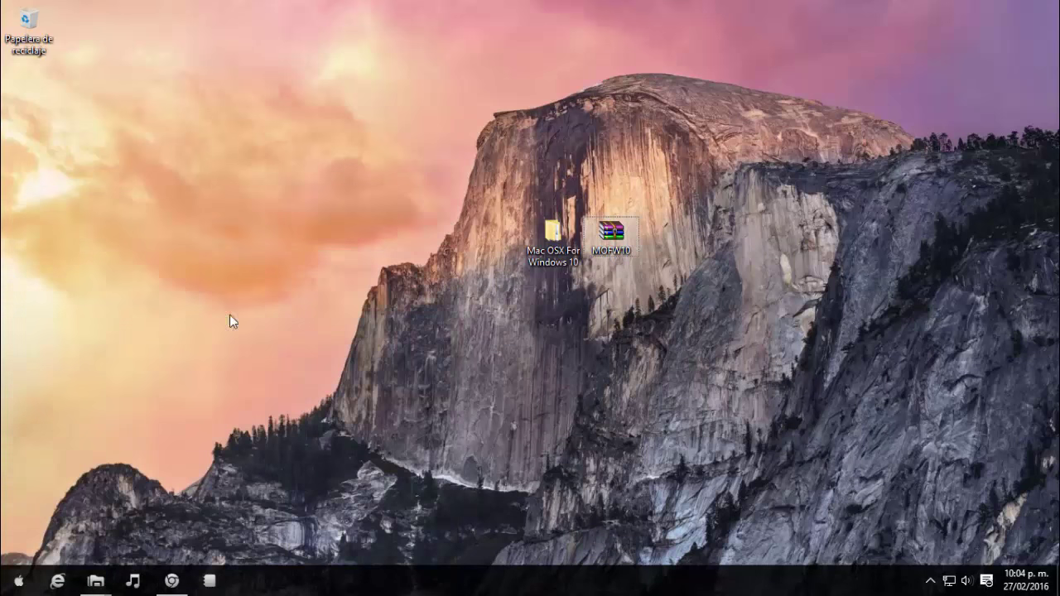
pyautogui.moveTo(96, 581)
pyautogui.click(66, 530)
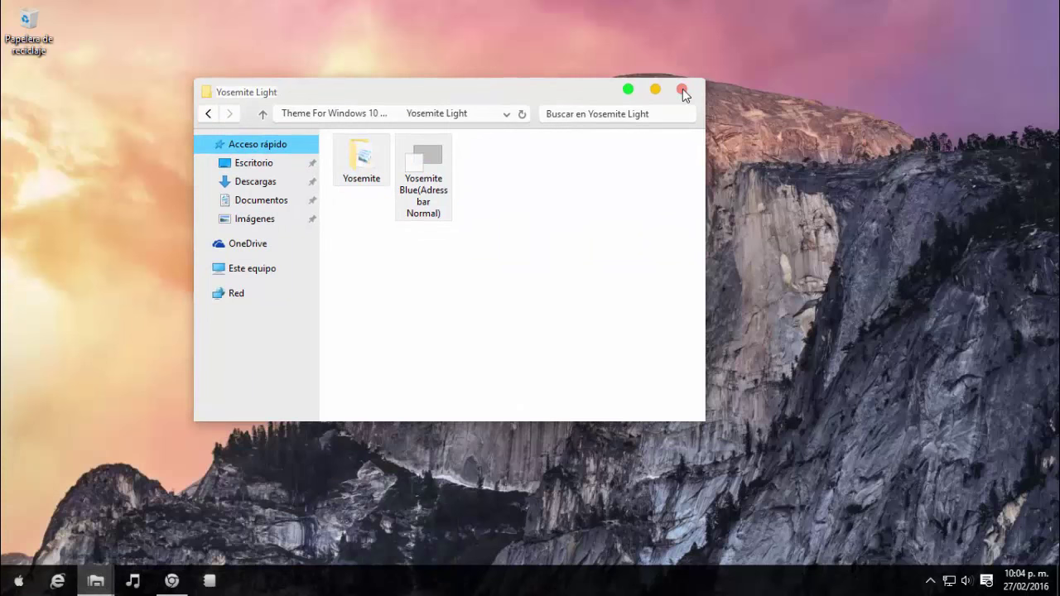
pyautogui.moveTo(514, 93); pyautogui.dragTo(525, 90)
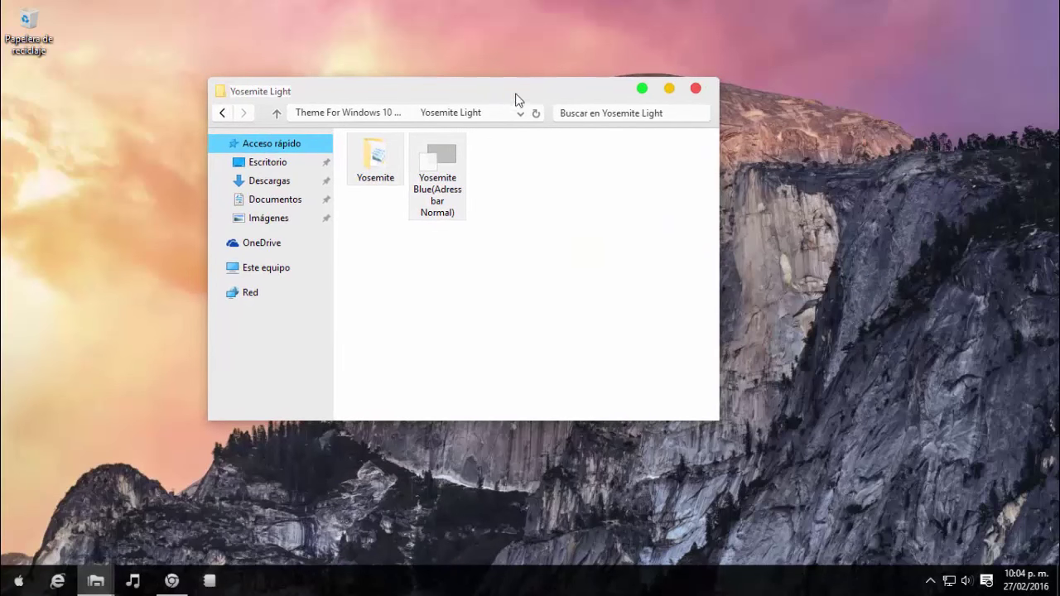
pyautogui.click(218, 144)
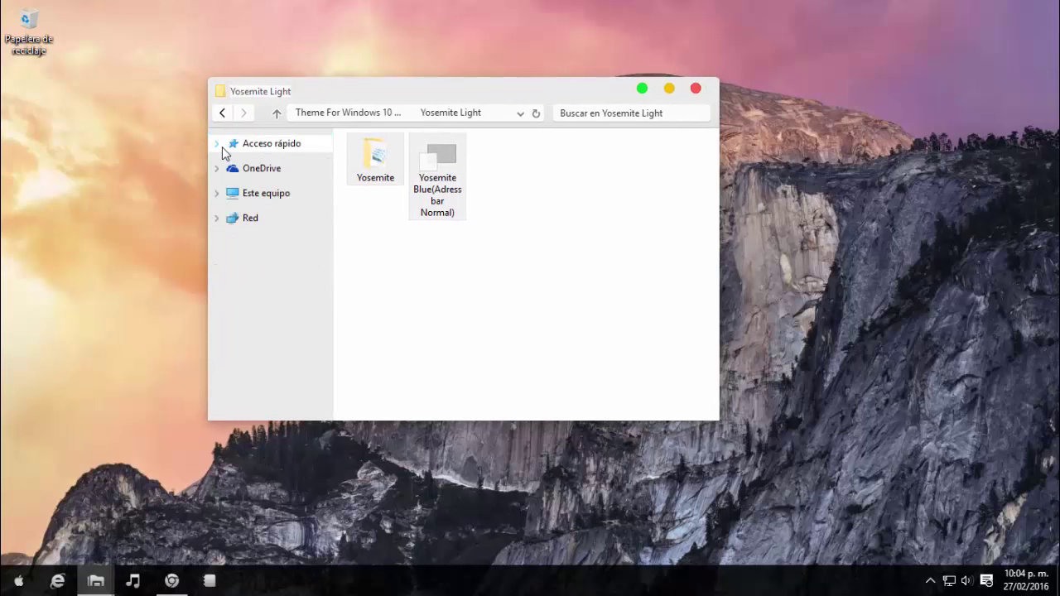
pyautogui.click(695, 90)
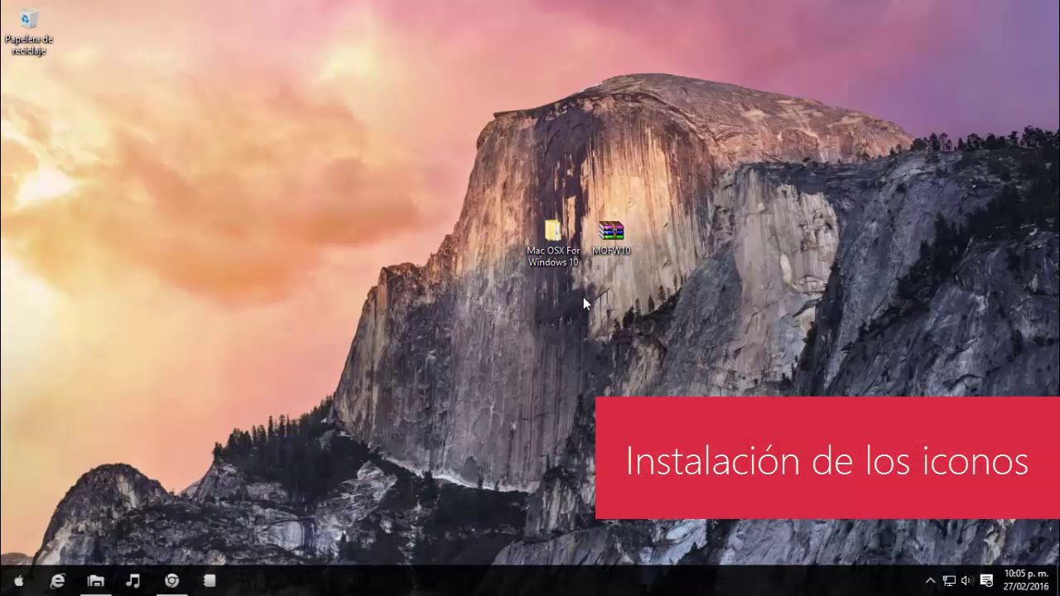
# - Extract the Flat Color W10 IconPack archive in place inside the Icons folder of Mac OSX For Windows 10
pyautogui.doubleClick(558, 251)
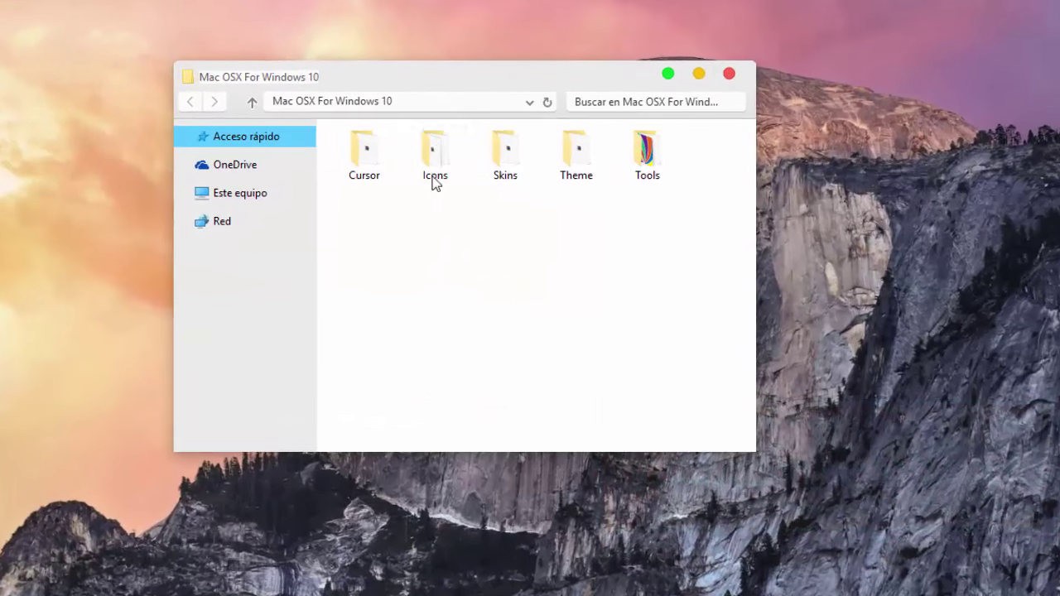
pyautogui.doubleClick(445, 164)
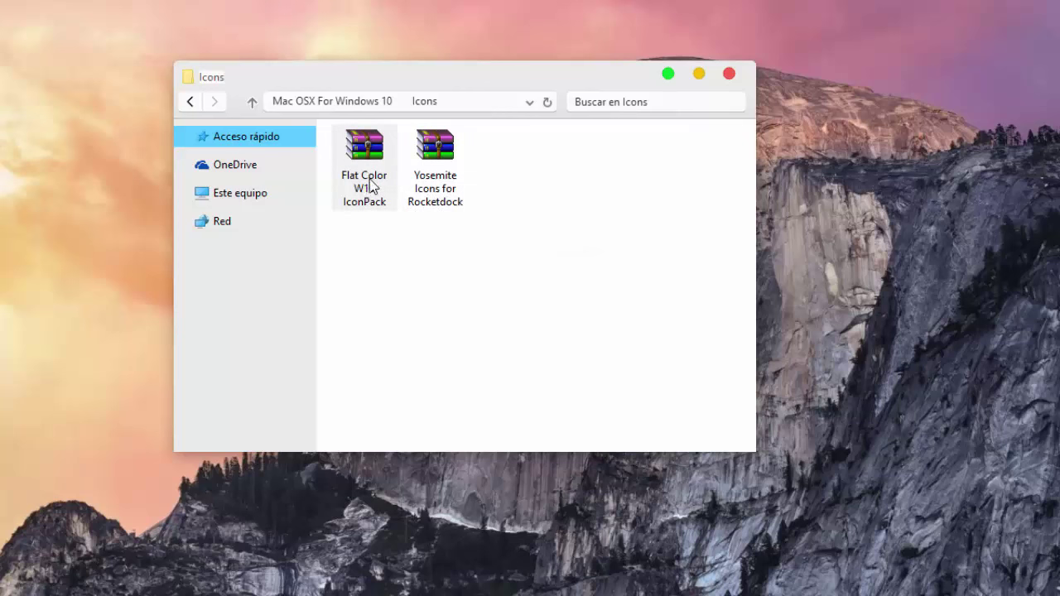
pyautogui.moveTo(367, 192)
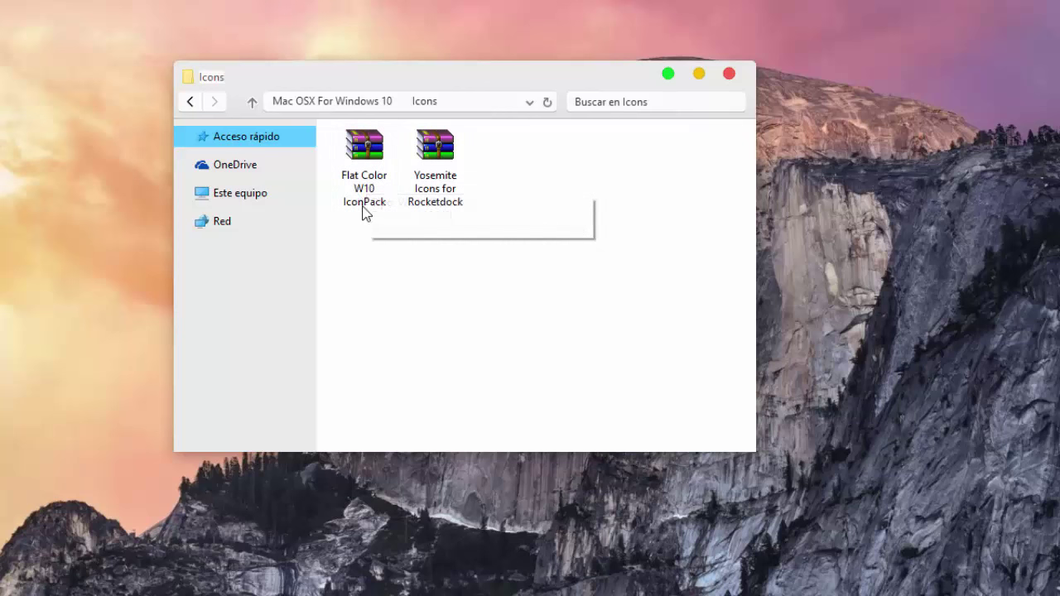
pyautogui.rightClick(365, 175)
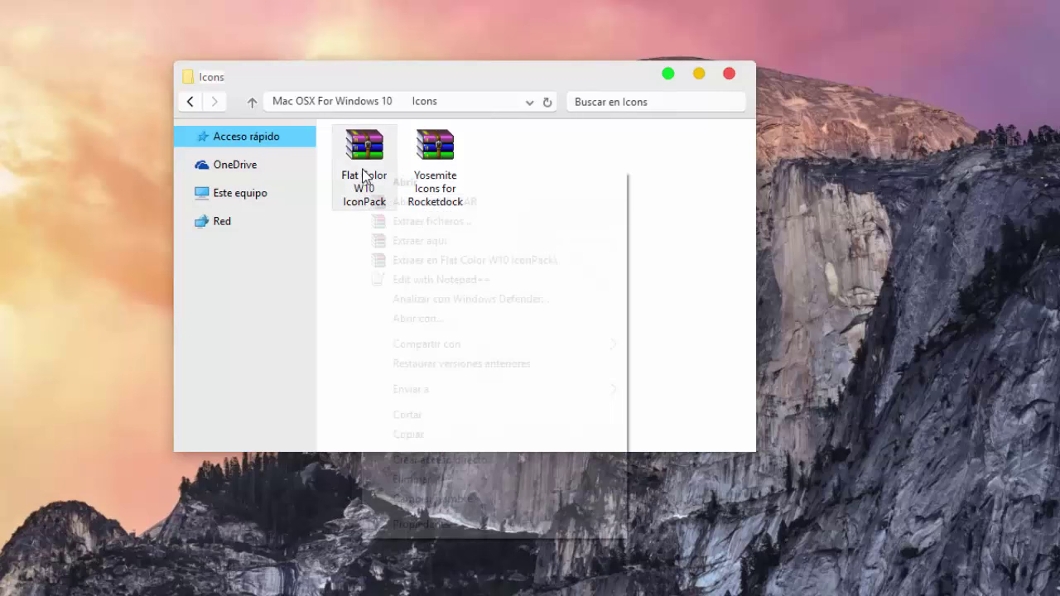
pyautogui.click(413, 240)
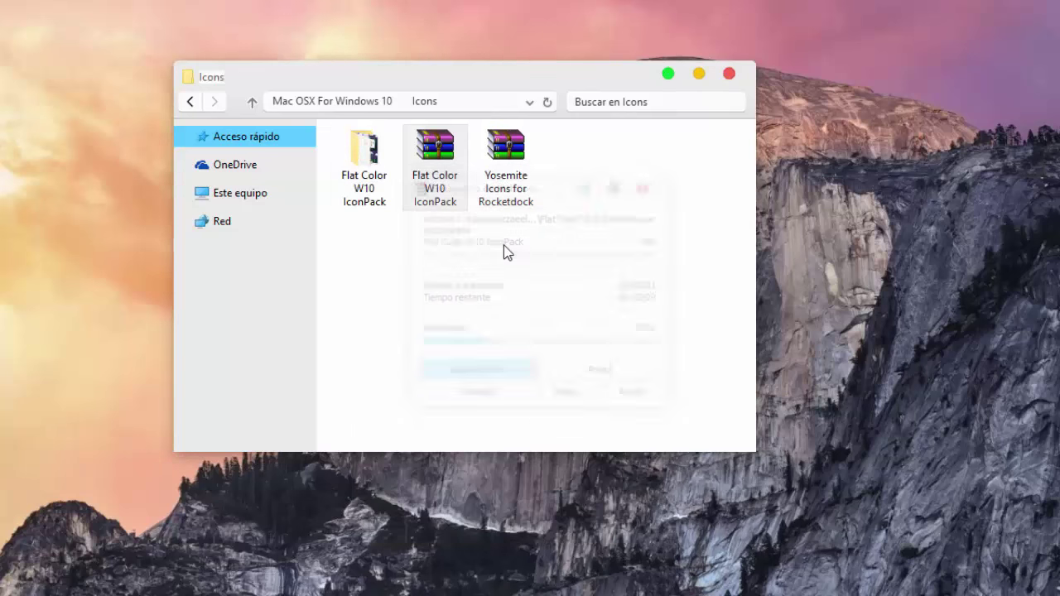
# - Rename Flat Color W10 IconPack.ex_ in the extracted folder to Flat Color W10 IconPack.exe and accept the extension change
pyautogui.click(372, 190)
pyautogui.doubleClick(372, 191)
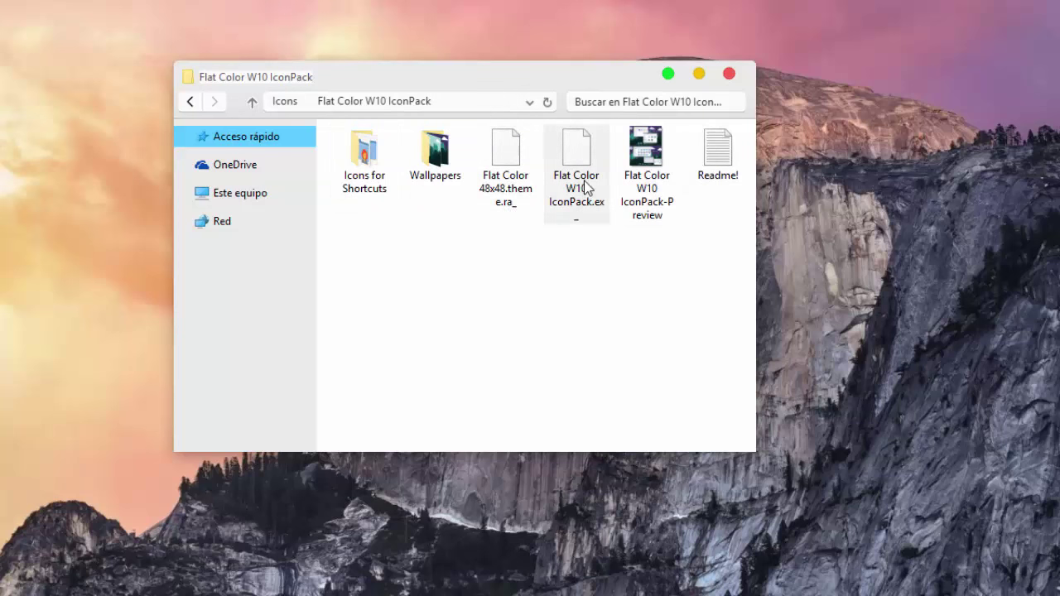
pyautogui.moveTo(578, 222)
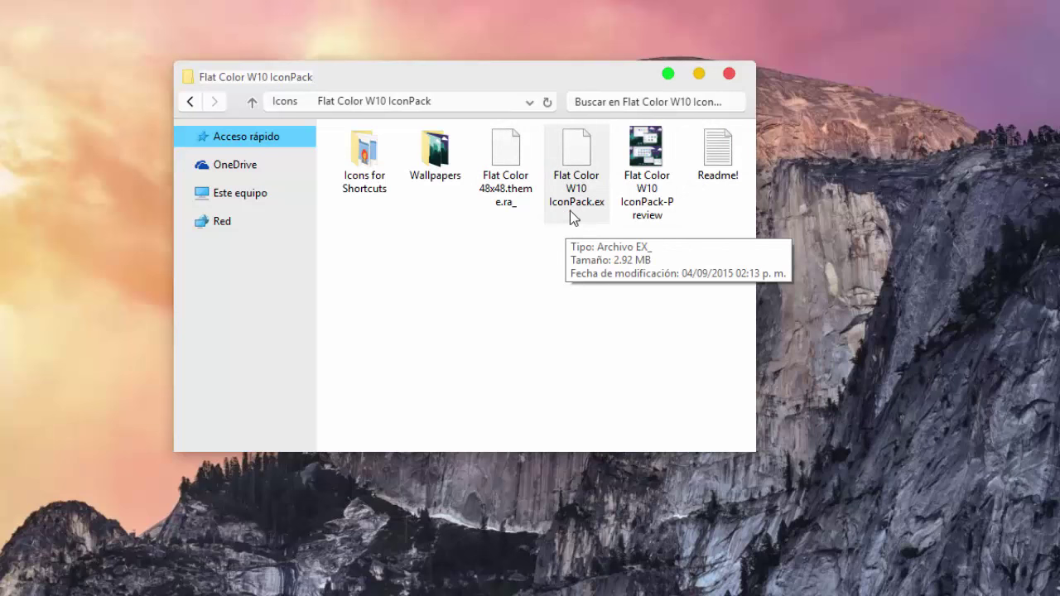
pyautogui.rightClick(573, 202)
pyautogui.click(657, 512)
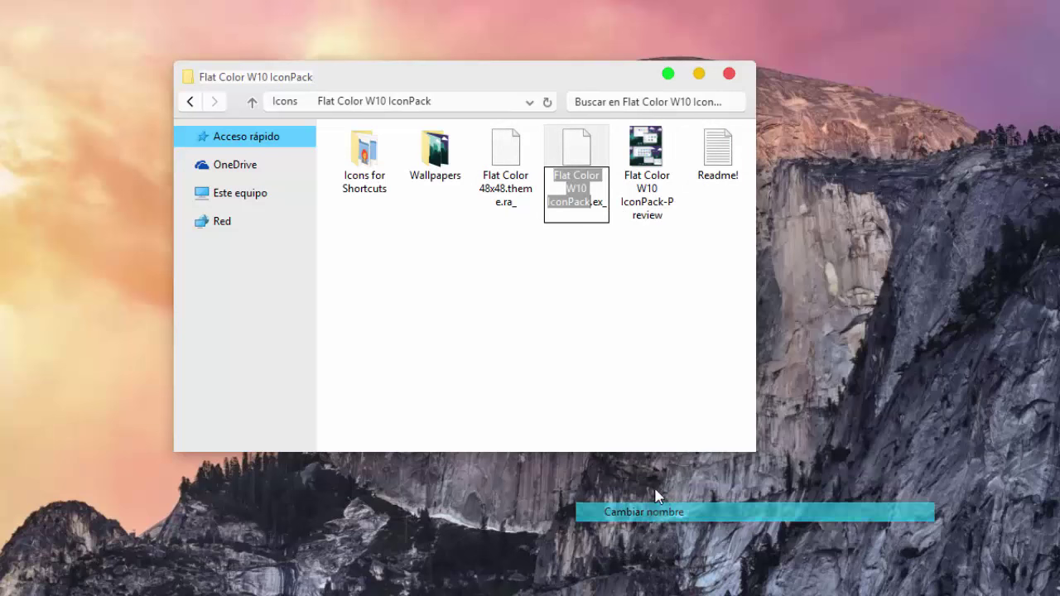
pyautogui.press('End')
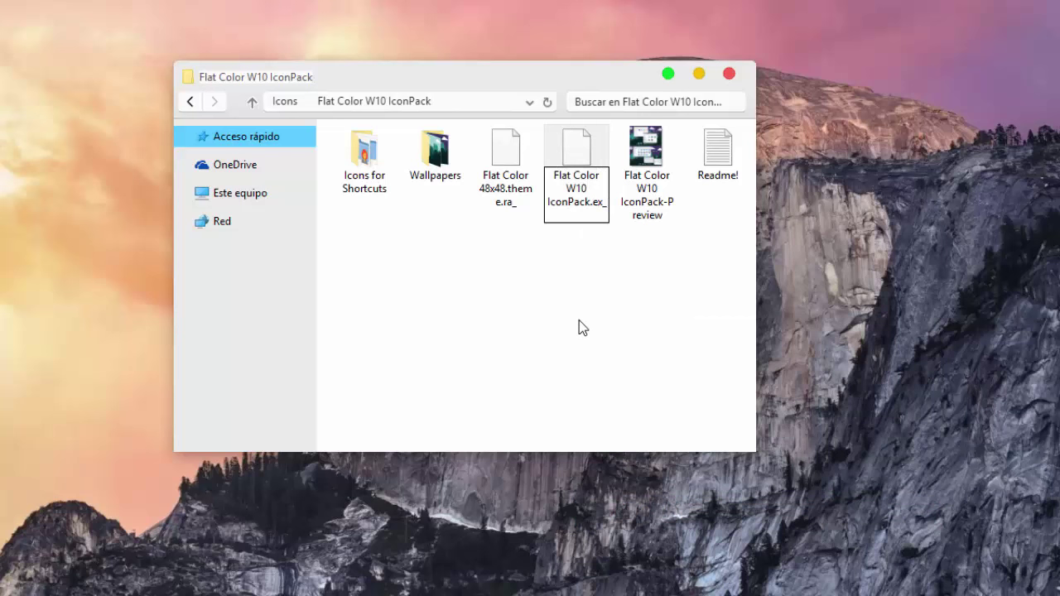
pyautogui.press('BackSpace')
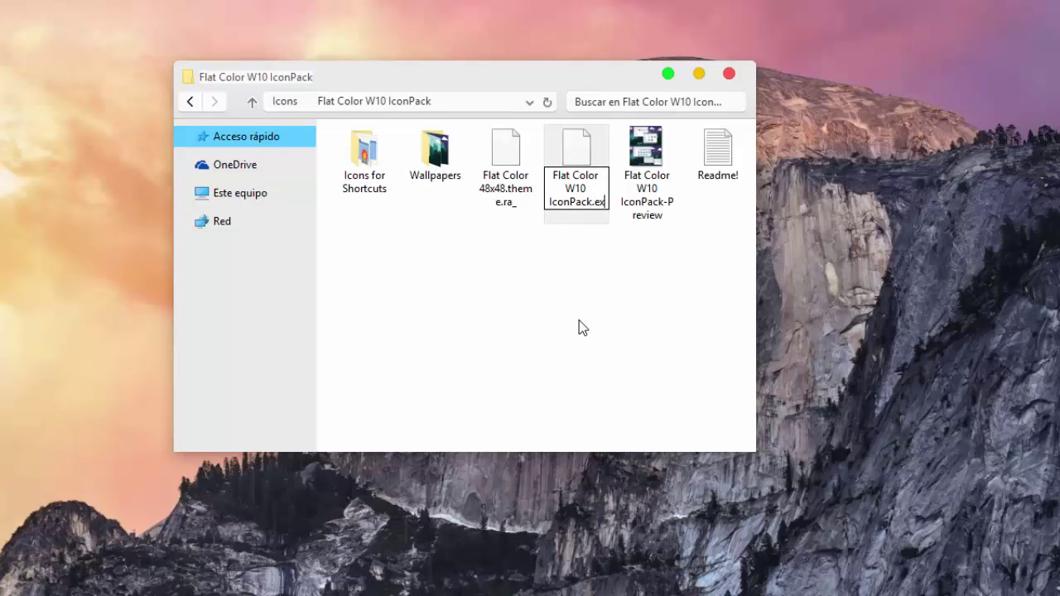
pyautogui.write('e')
pyautogui.press('Return')
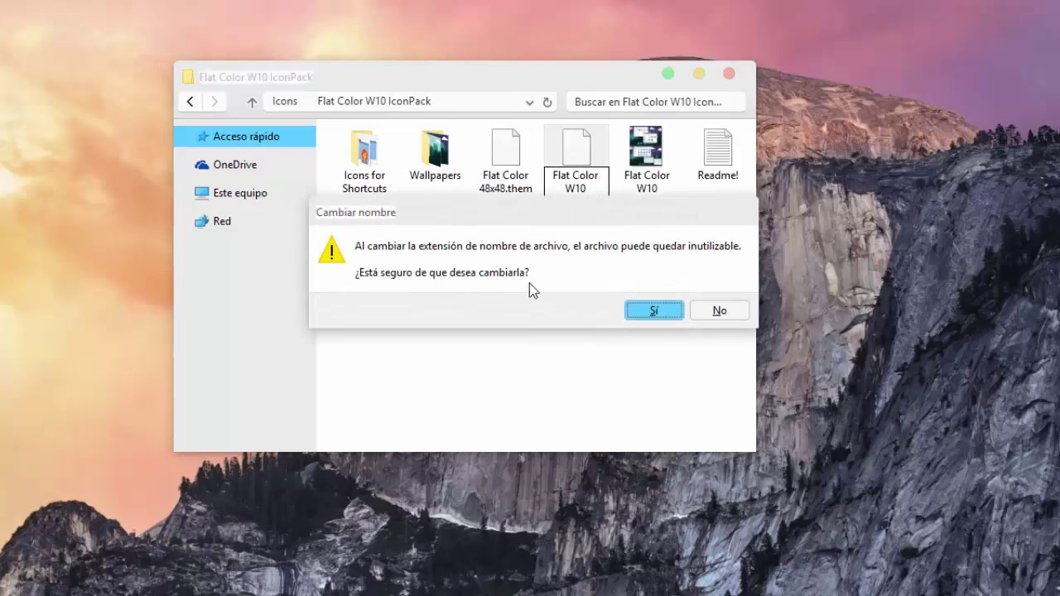
pyautogui.click(652, 313)
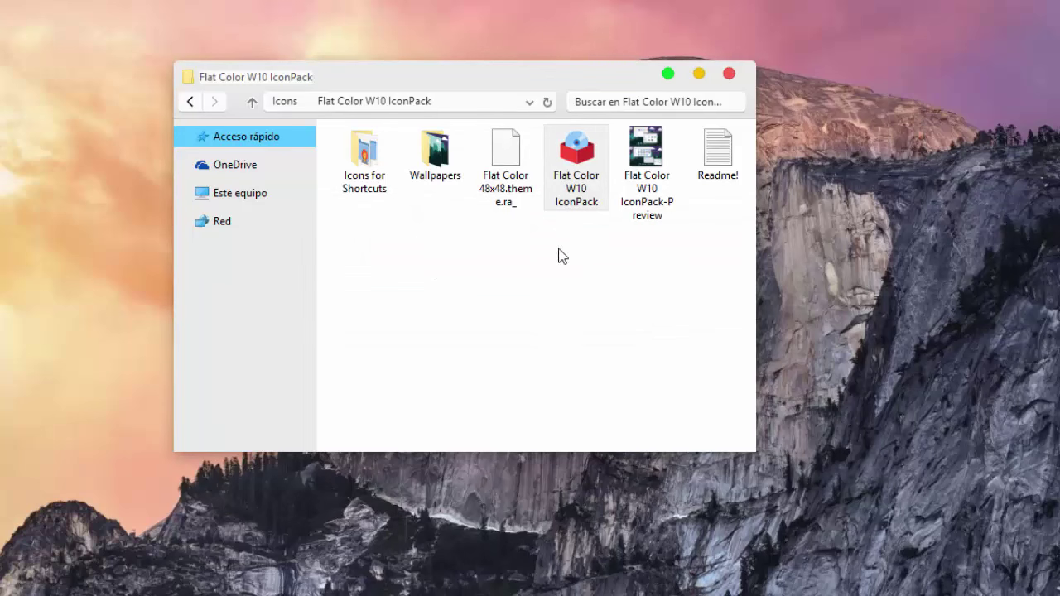
# - Run the Flat Color W10 IconPack installer as administrator and allow it to make changes to the PC
pyautogui.rightClick(578, 210)
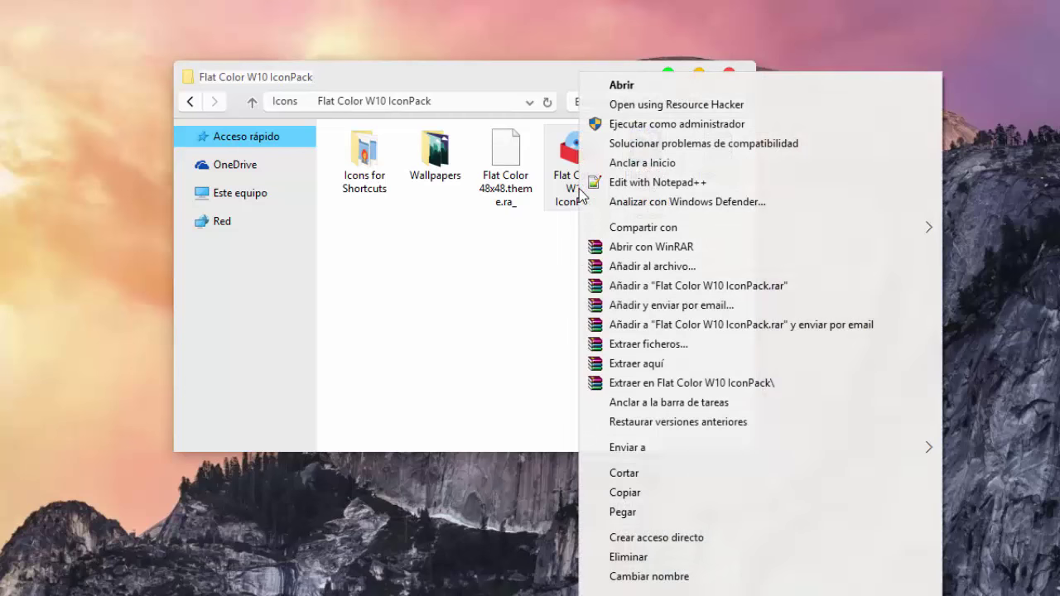
pyautogui.click(628, 126)
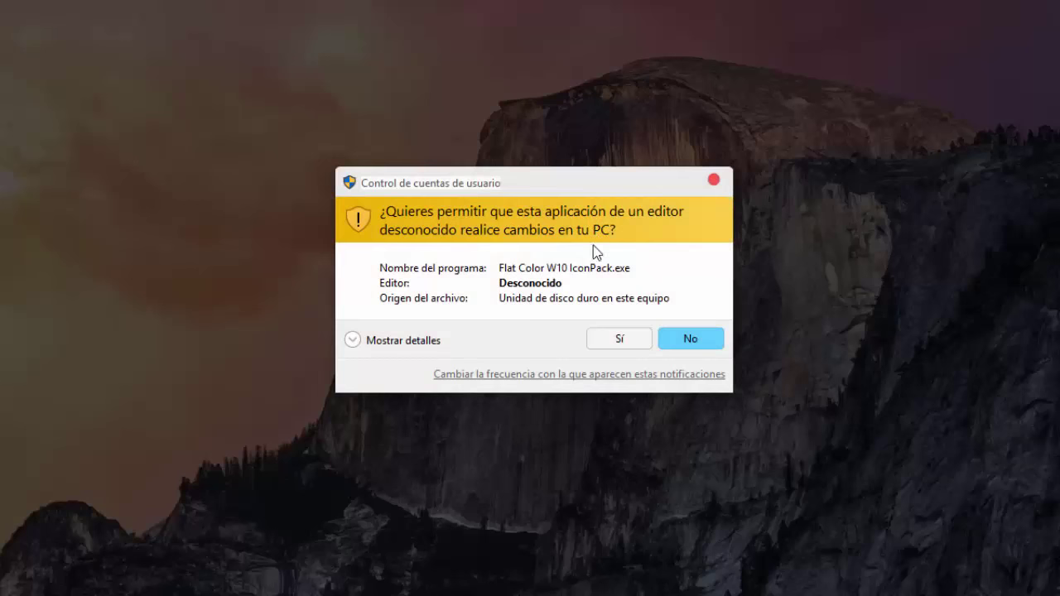
pyautogui.click(617, 339)
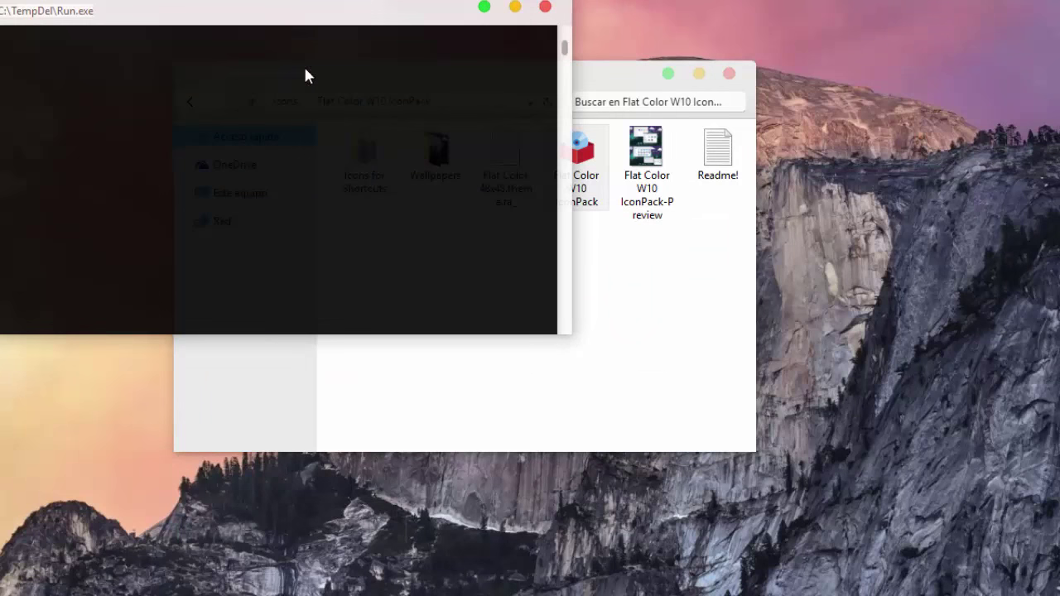
# - Bring the Flat Color W10 IconPack installer console into view, minimize the folder window behind it, and start the installation
pyautogui.moveTo(278, 21); pyautogui.dragTo(574, 114)
pyautogui.click(669, 75)
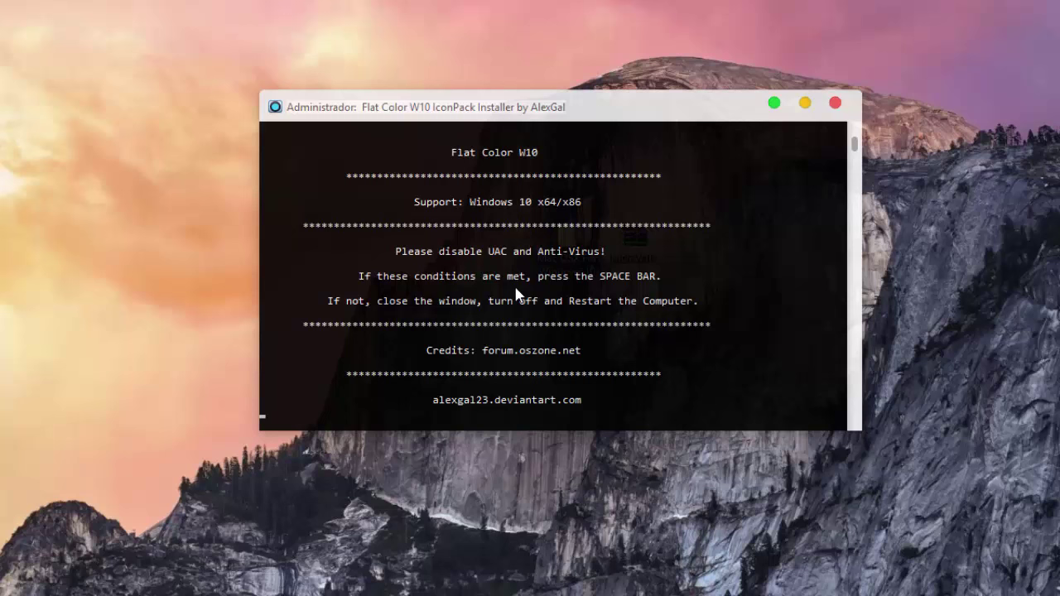
pyautogui.press('space')
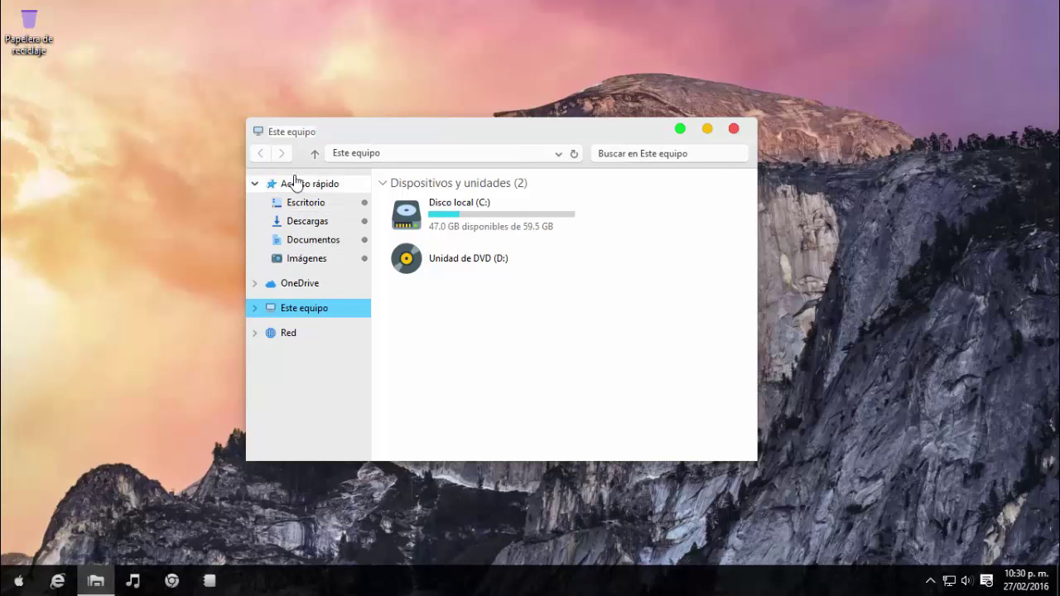
# - Examine the new icons under Acceso rápido and Este equipo in the file window, and close it
pyautogui.click(308, 186)
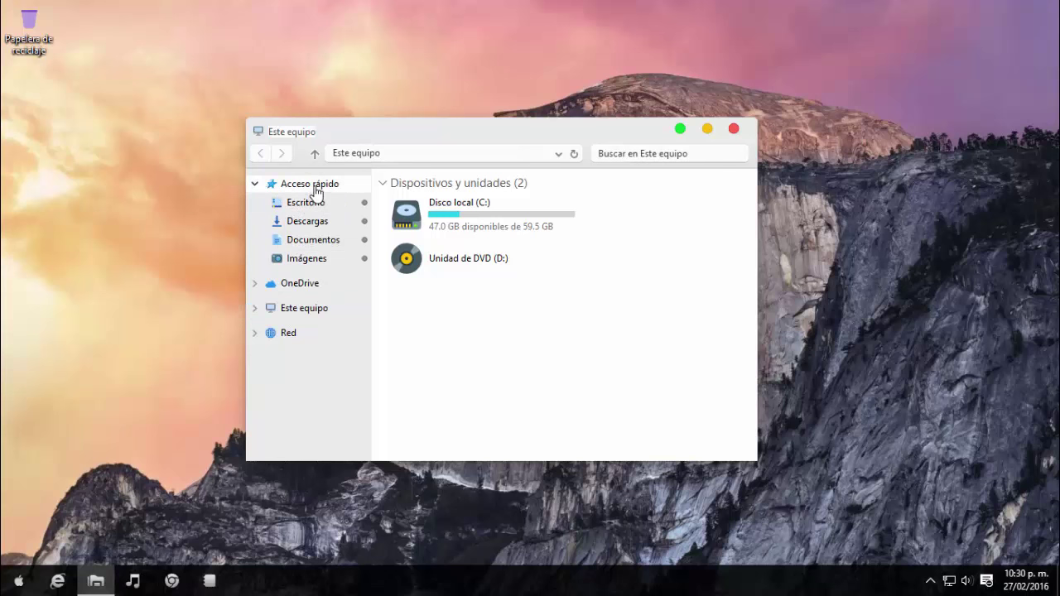
pyautogui.click(302, 311)
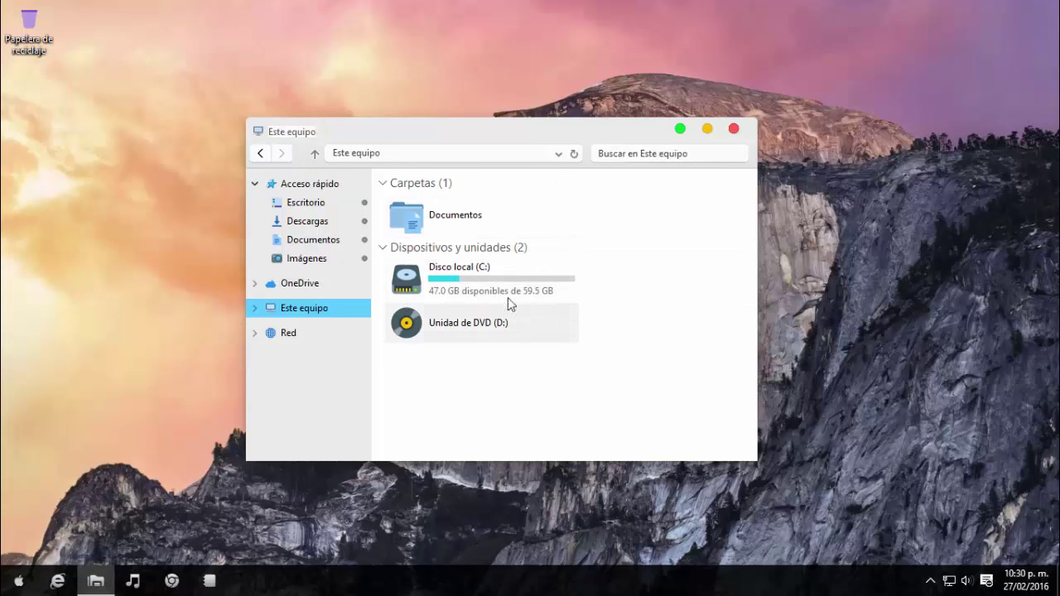
pyautogui.click(733, 130)
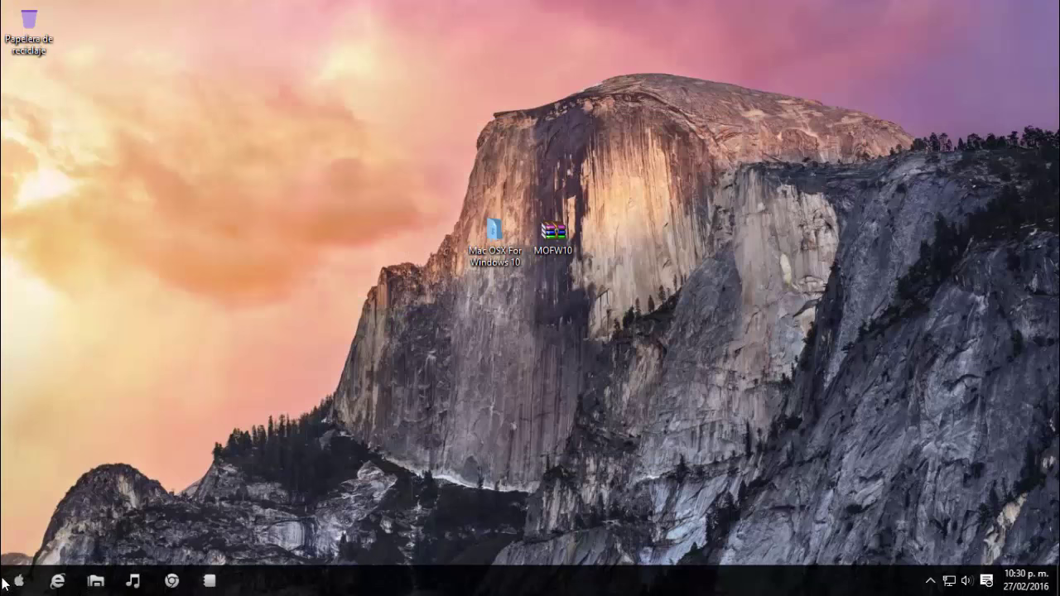
# - Search for Panel de control, open it to examine its new category icons, and close it
pyautogui.click(14, 579)
pyautogui.write('pa')
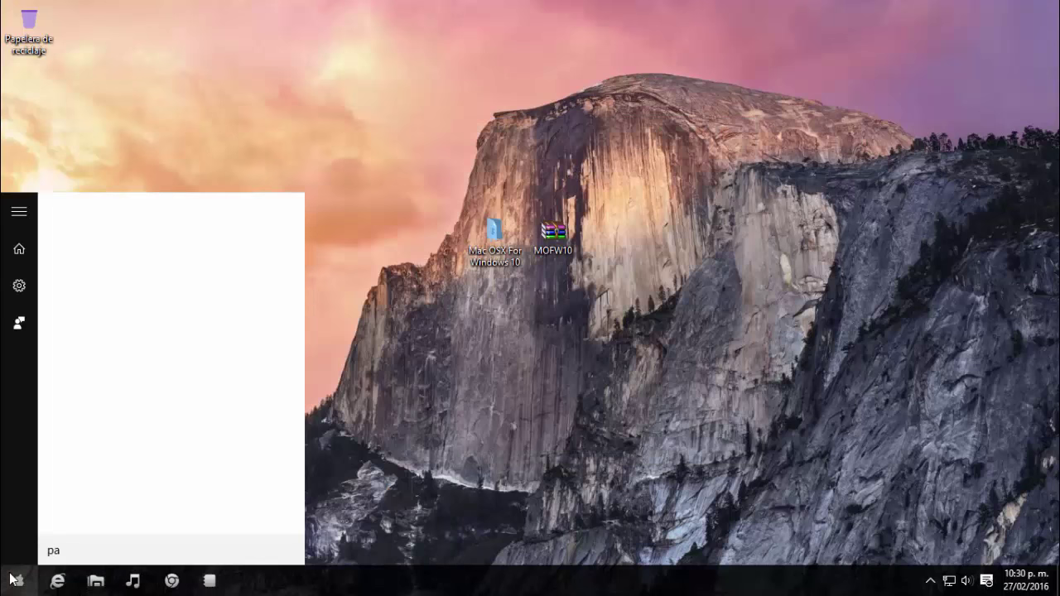
pyautogui.write('nel')
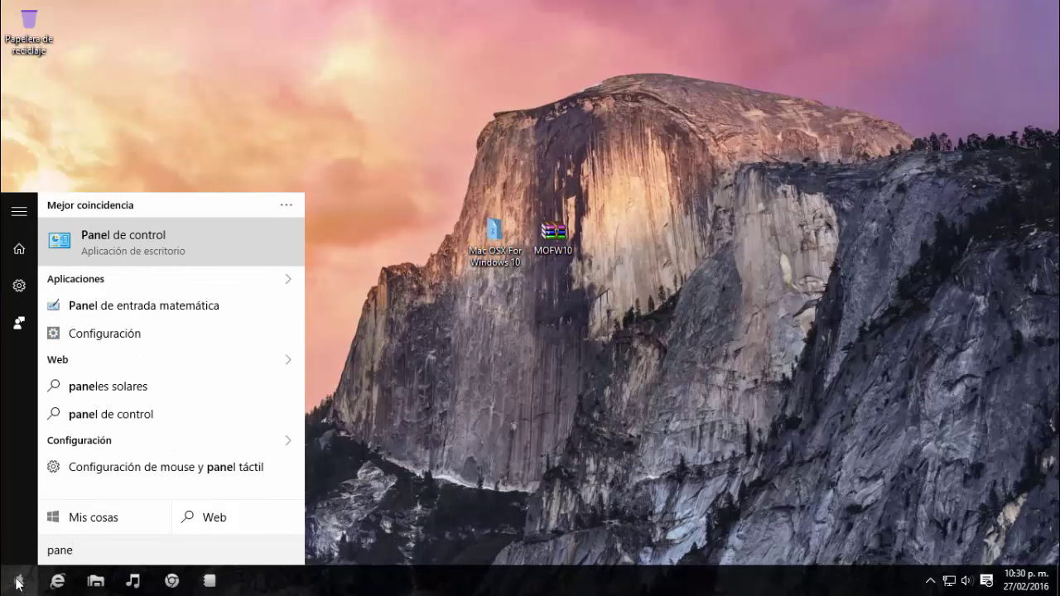
pyautogui.click(150, 226)
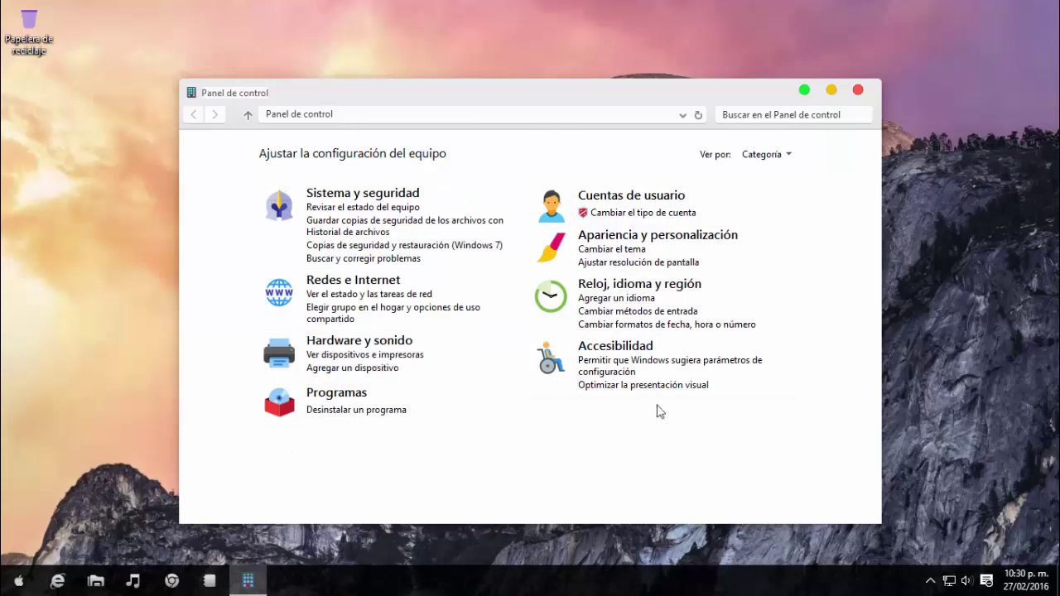
pyautogui.click(858, 89)
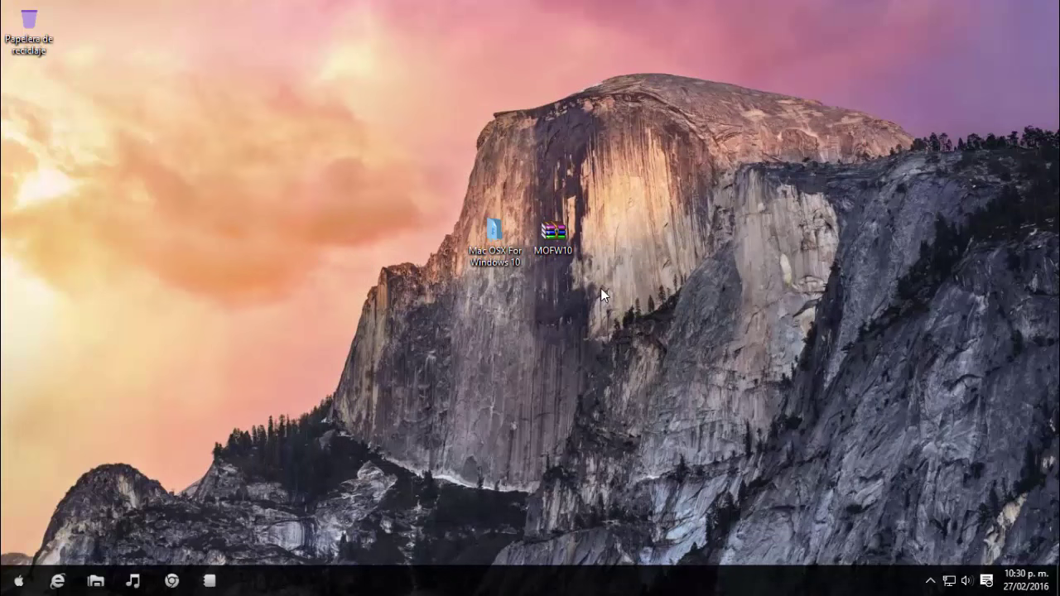
# - Find Flat Color W10 IconPack Installer v1.0 in the Control Panel's list of uninstallable programs, select it, and close the window
pyautogui.press('super')
pyautogui.write('pa')
pyautogui.press('Return')
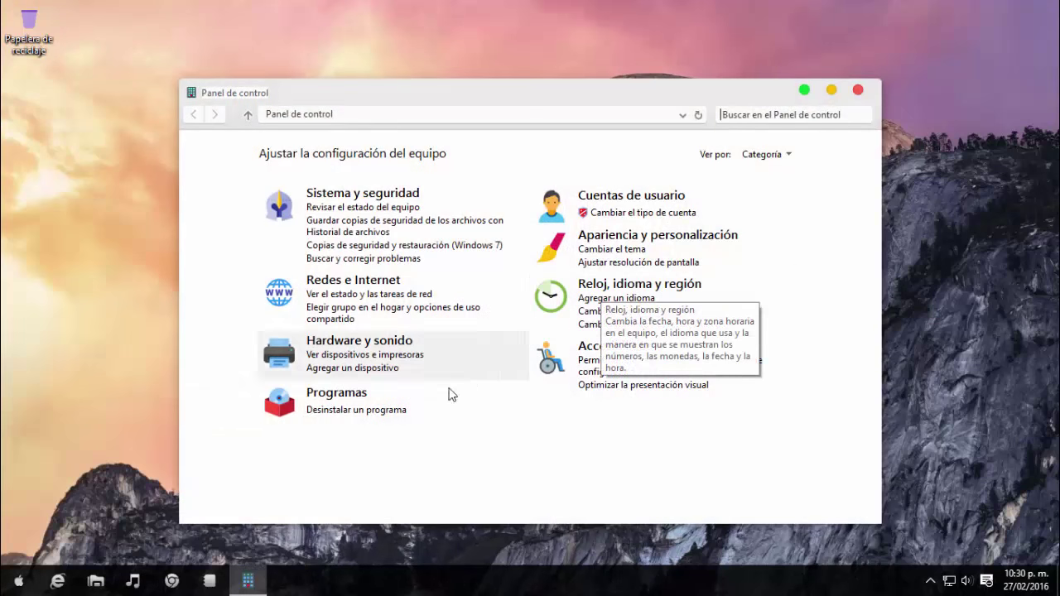
pyautogui.click(352, 410)
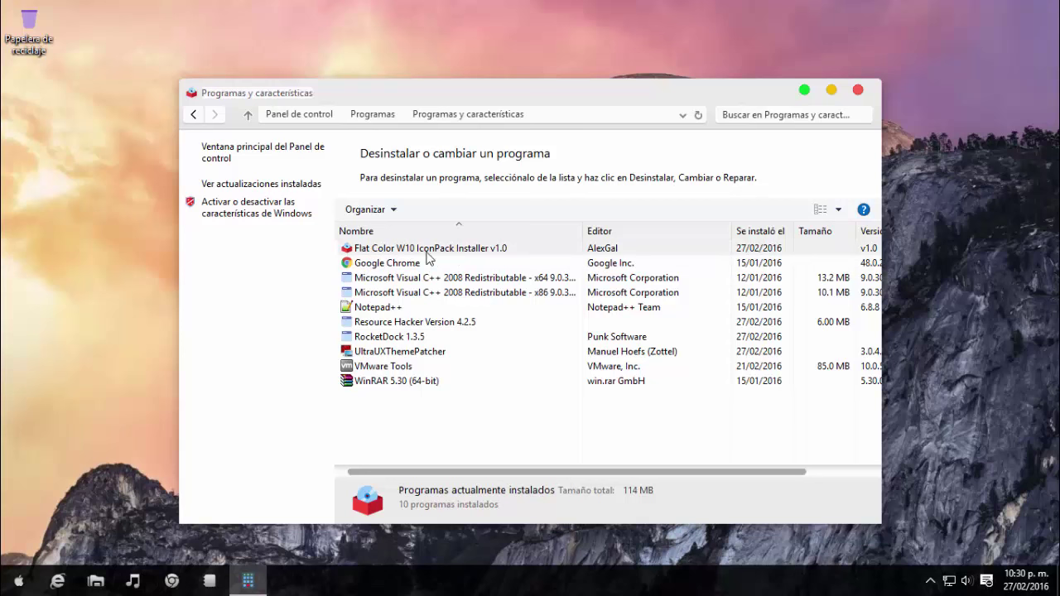
pyautogui.click(461, 254)
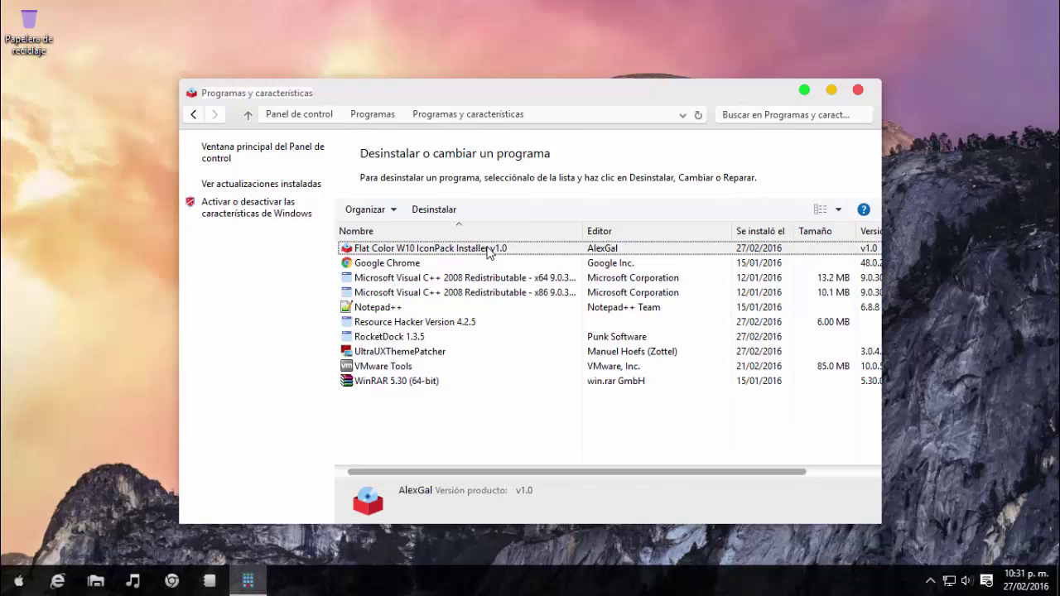
pyautogui.click(859, 89)
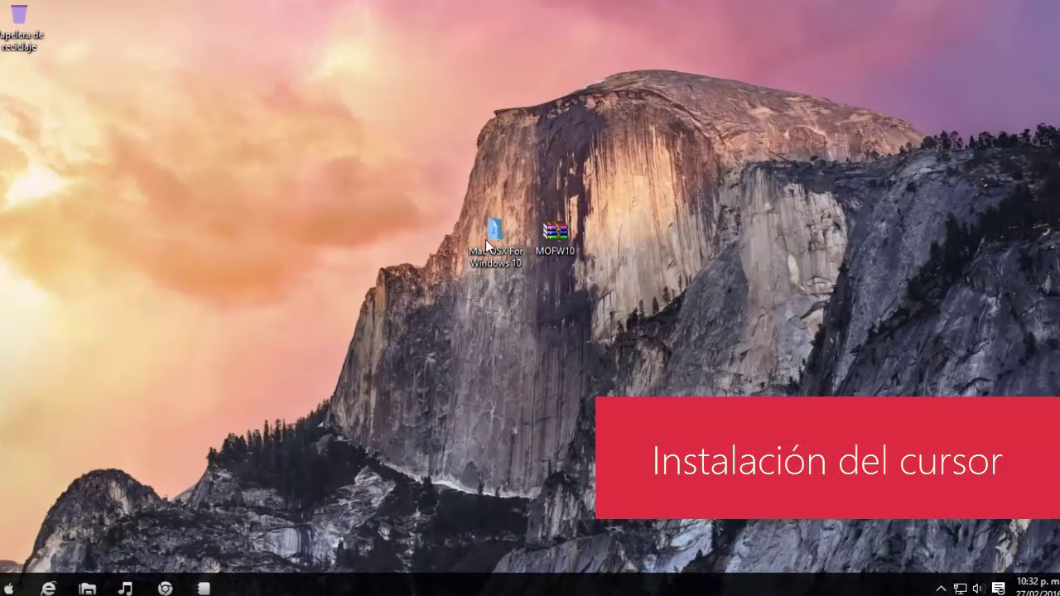
# - Extract the OS X El Capitan Cursors v2 archive in place inside the Cursor folder of Mac OSX For Windows 10
pyautogui.doubleClick(495, 235)
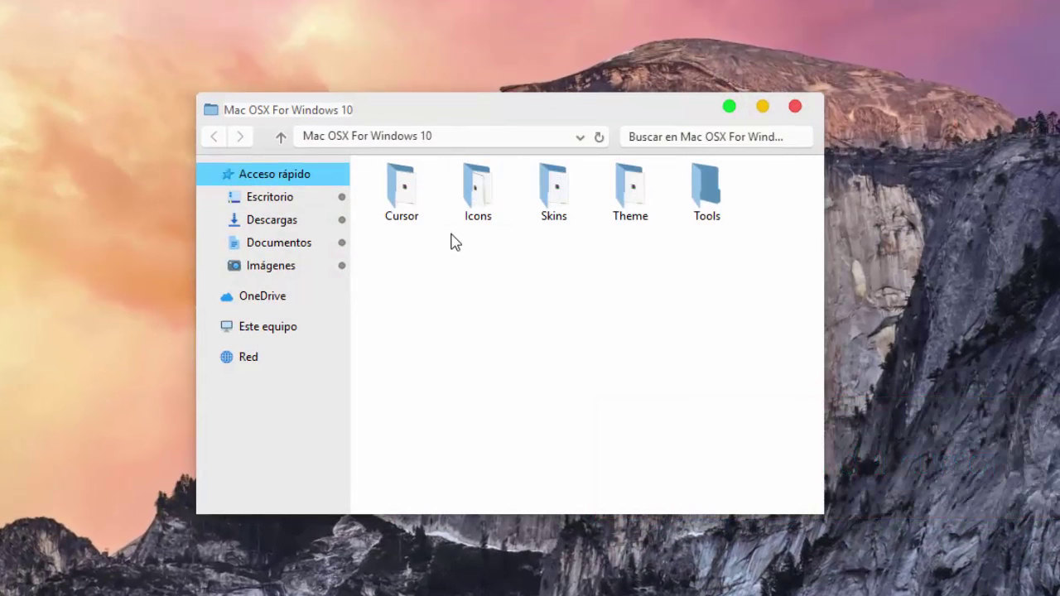
pyautogui.doubleClick(416, 225)
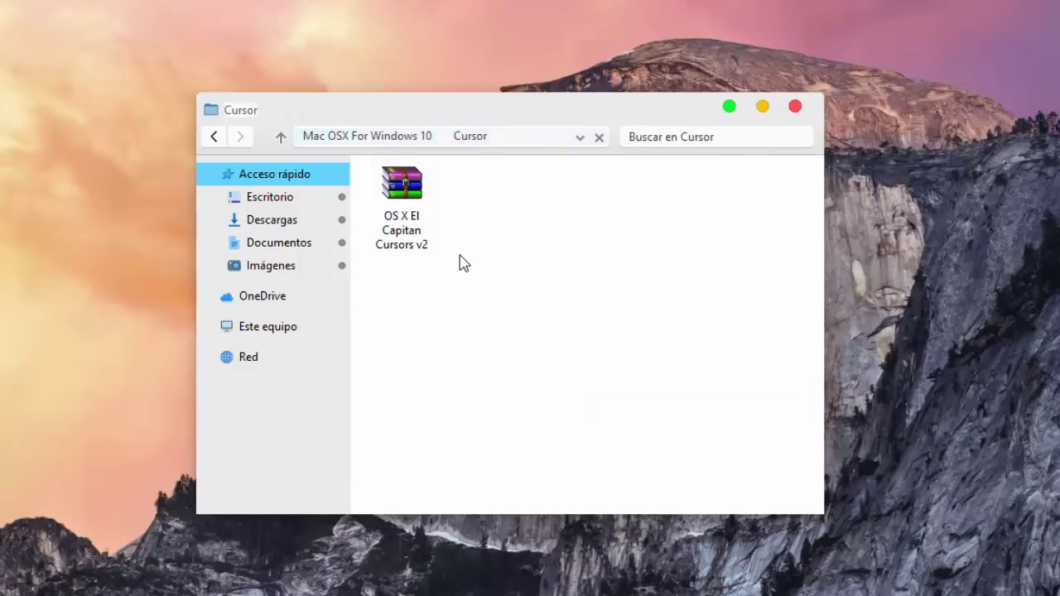
pyautogui.rightClick(407, 225)
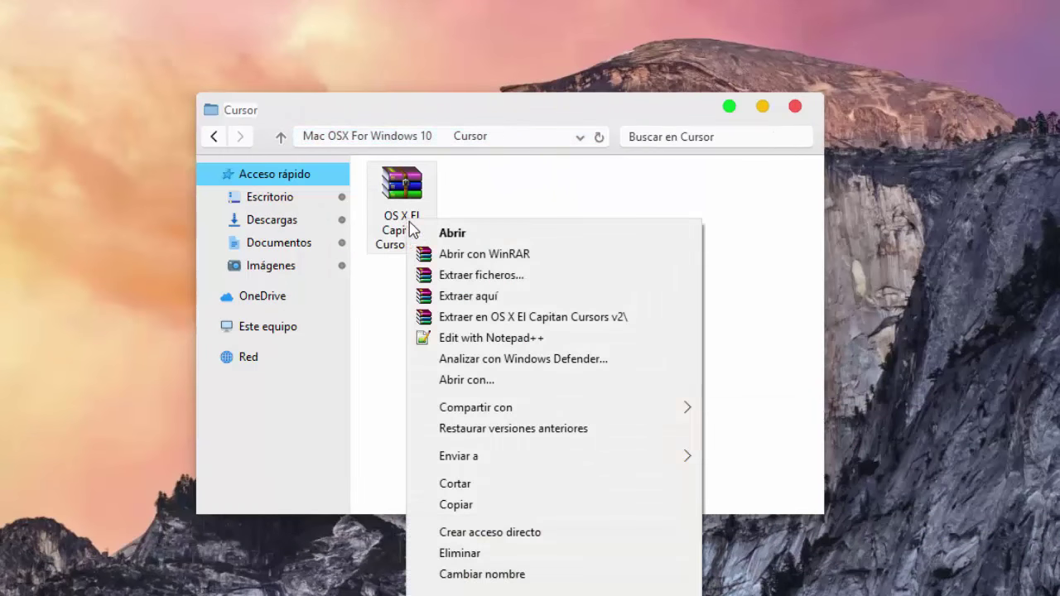
pyautogui.click(477, 299)
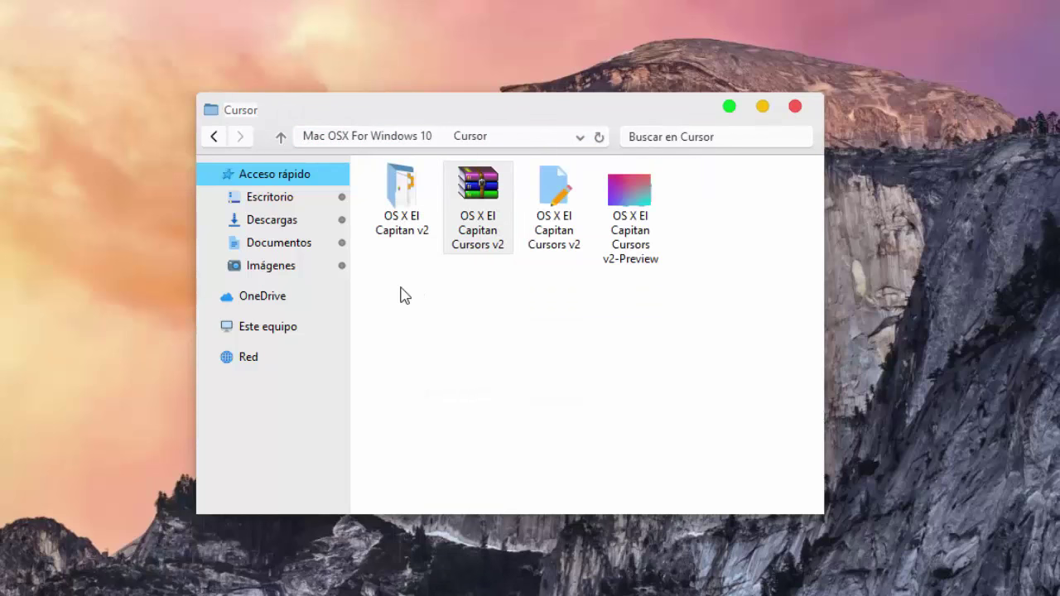
# - Install the cursors from the Install file in the OS X El Capitan v2 folder and allow the changes to the PC
pyautogui.doubleClick(414, 211)
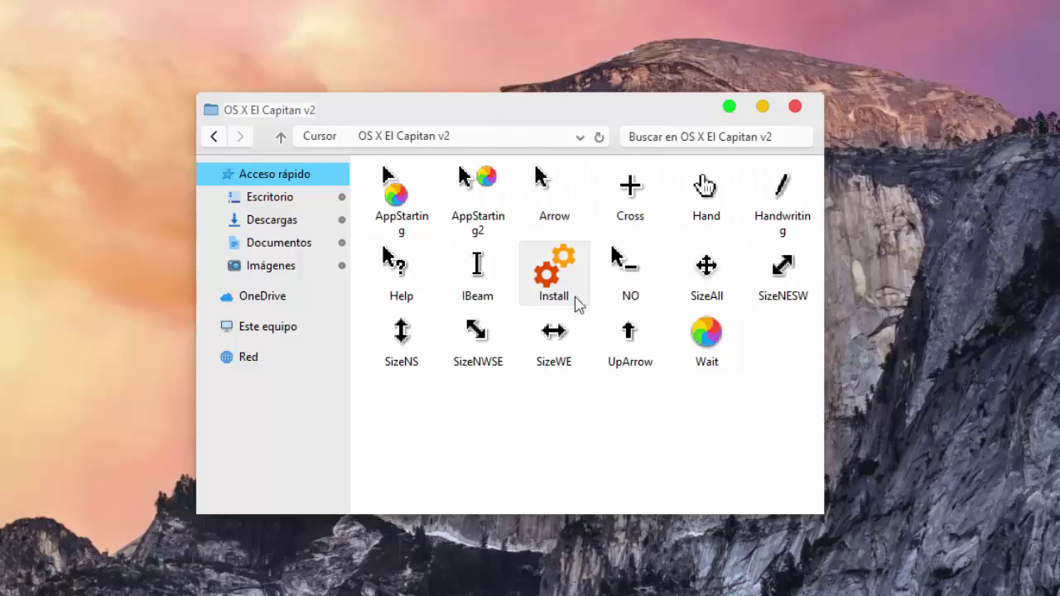
pyautogui.moveTo(569, 288)
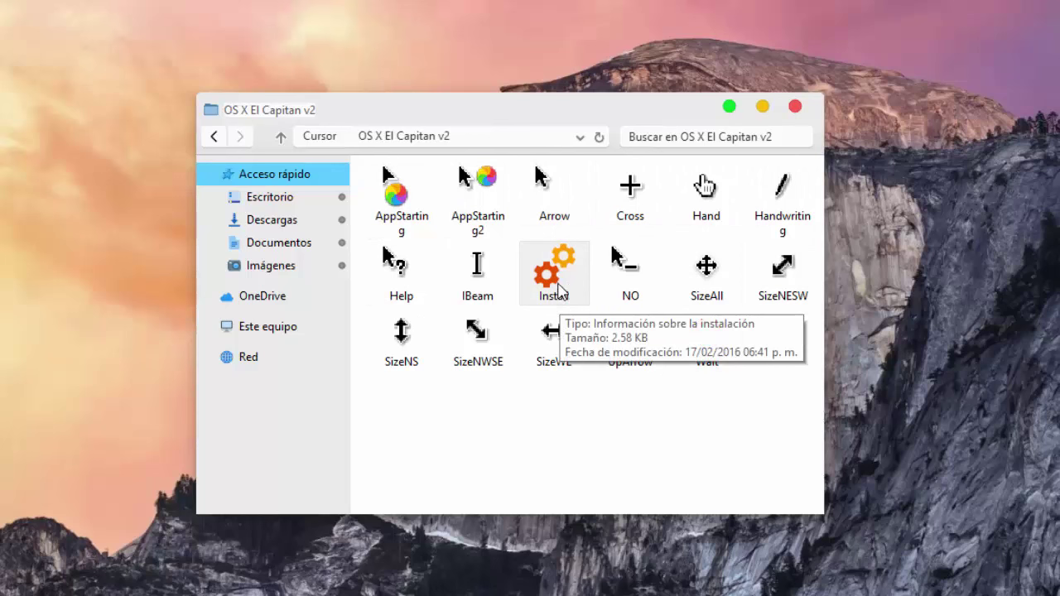
pyautogui.rightClick(555, 290)
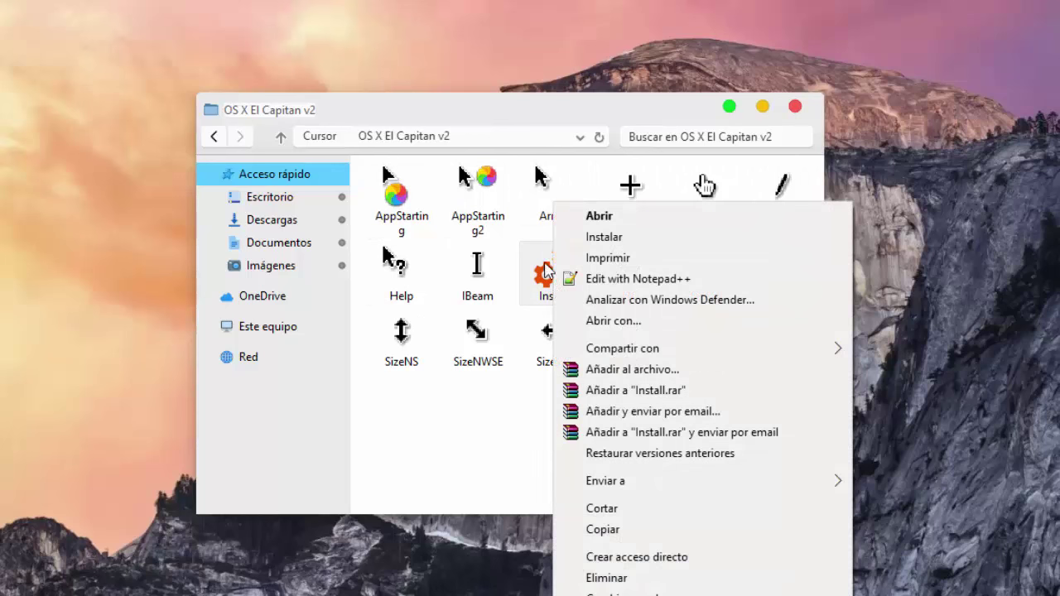
pyautogui.click(600, 243)
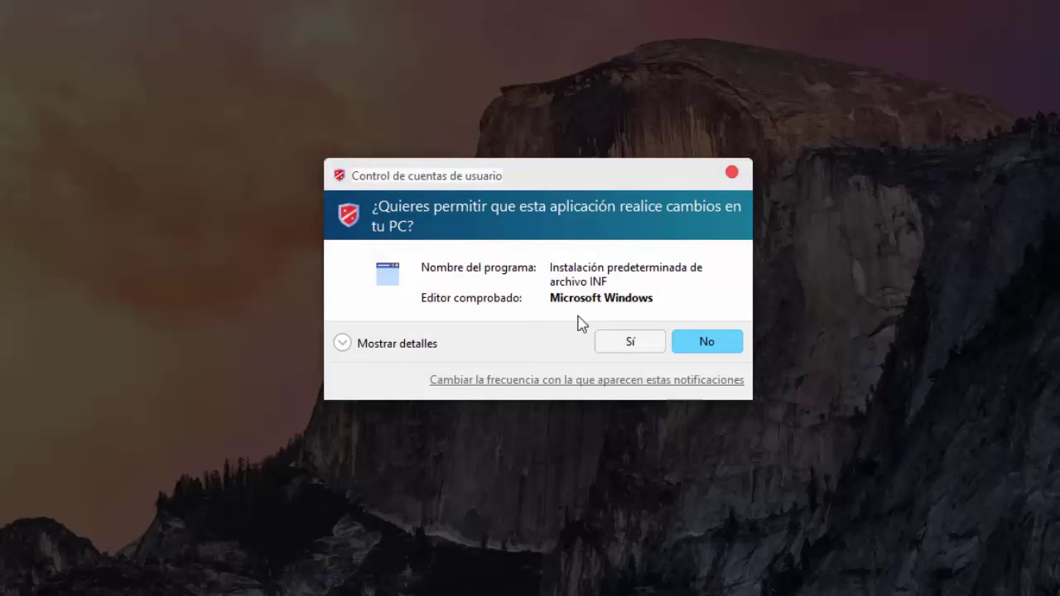
pyautogui.click(625, 346)
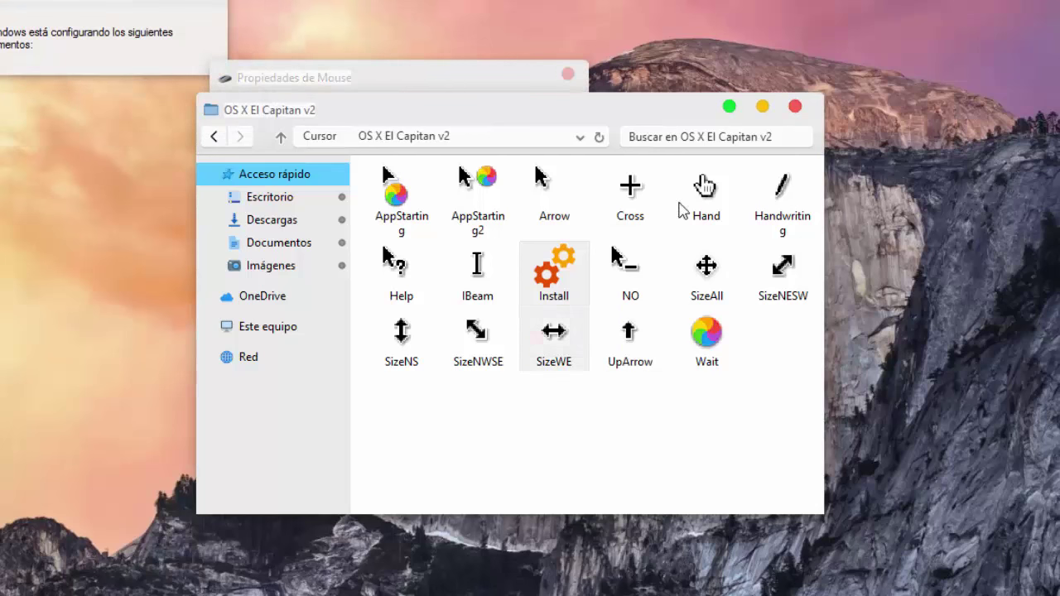
# - Apply the OS X El Capitan v2 pointer scheme in the mouse properties, replacing the original scheme, and accept the dialog
pyautogui.click(731, 108)
pyautogui.moveTo(444, 82); pyautogui.dragTo(566, 73)
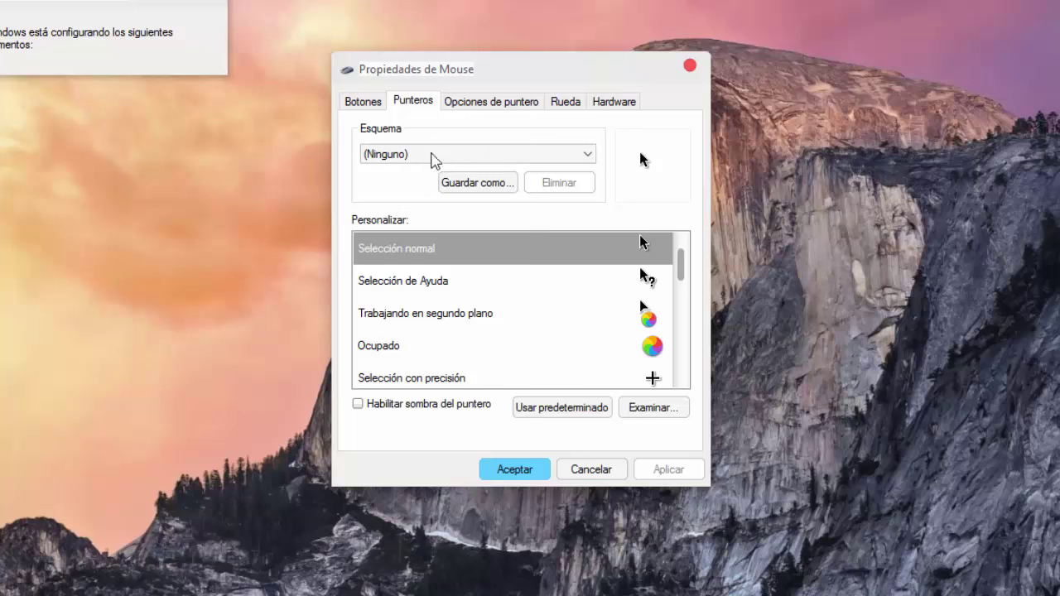
pyautogui.click(479, 163)
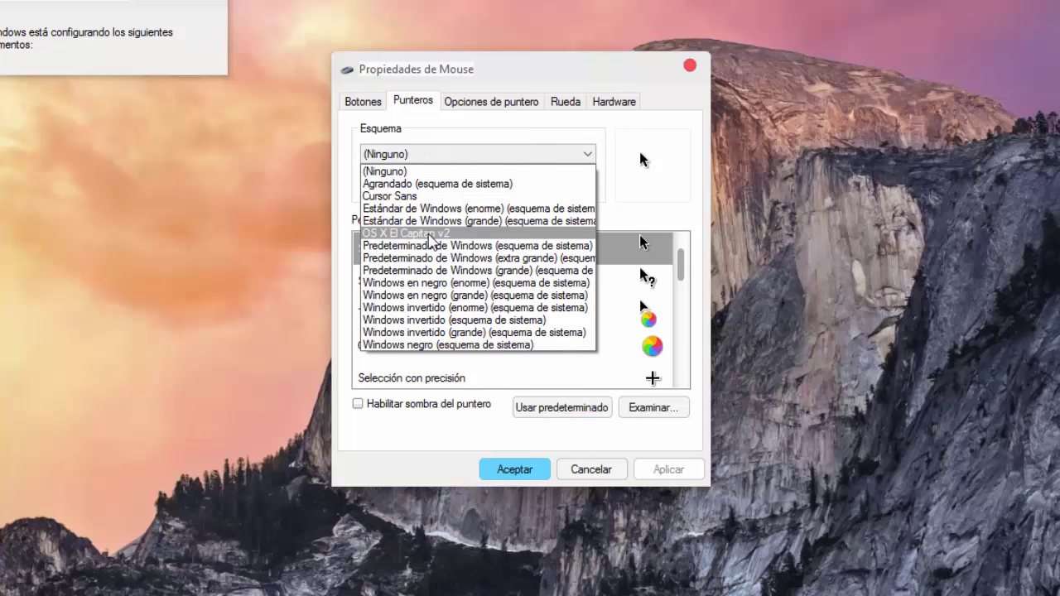
pyautogui.click(402, 234)
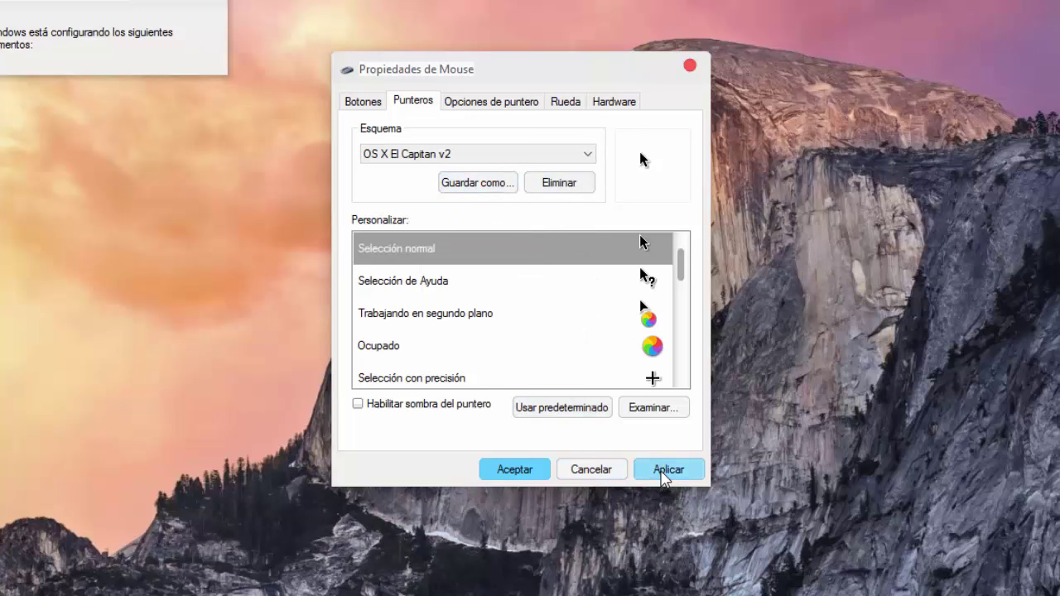
pyautogui.click(666, 470)
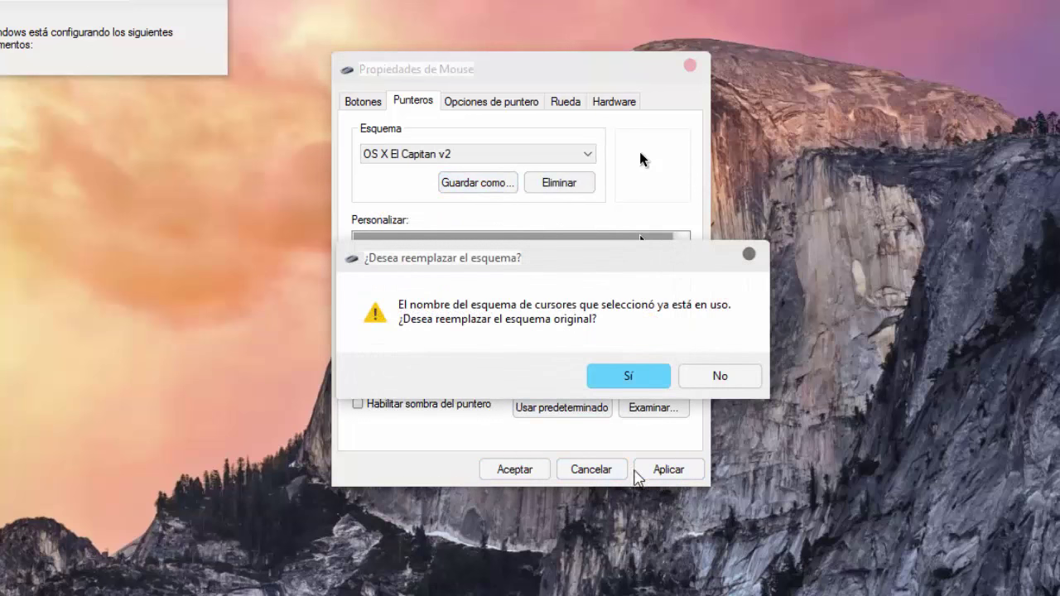
pyautogui.click(602, 378)
pyautogui.click(503, 469)
# - Check the new pointer on the desktop by refreshing it and opening and closing the personalization settings
pyautogui.rightClick(222, 171)
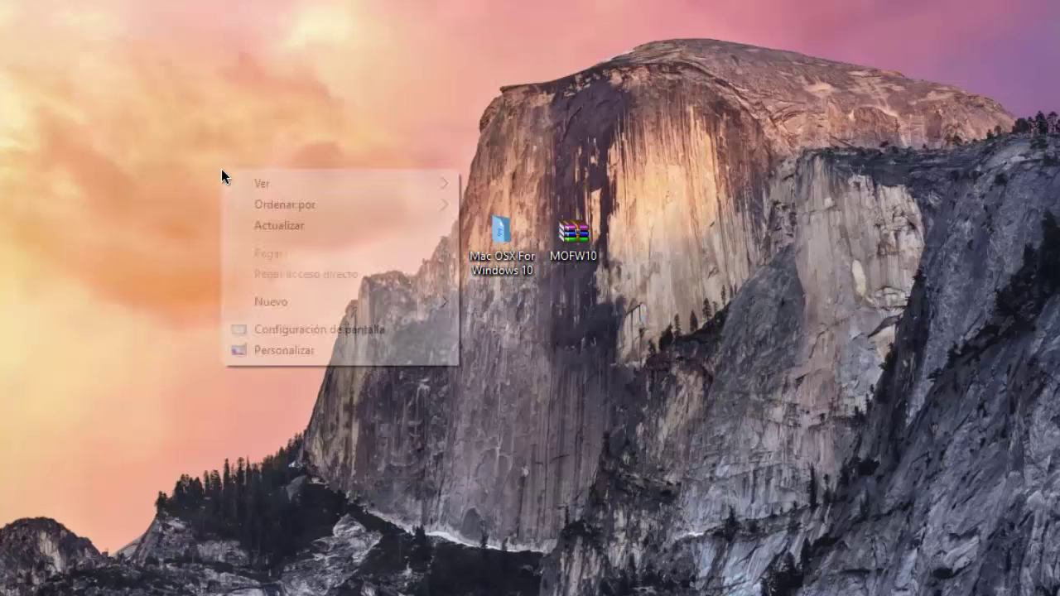
pyautogui.click(260, 227)
pyautogui.rightClick(249, 159)
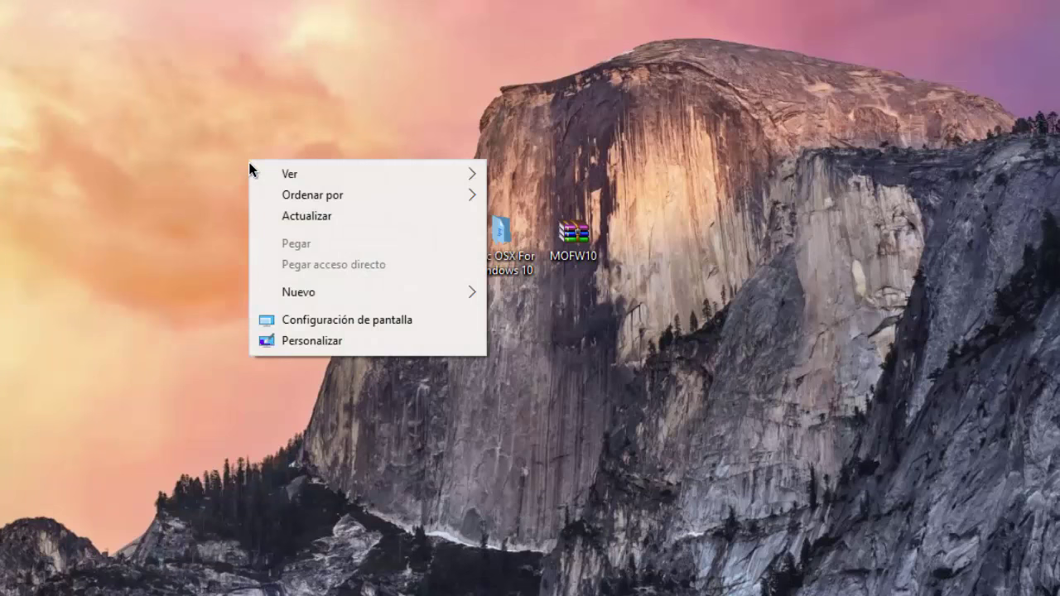
pyautogui.click(290, 340)
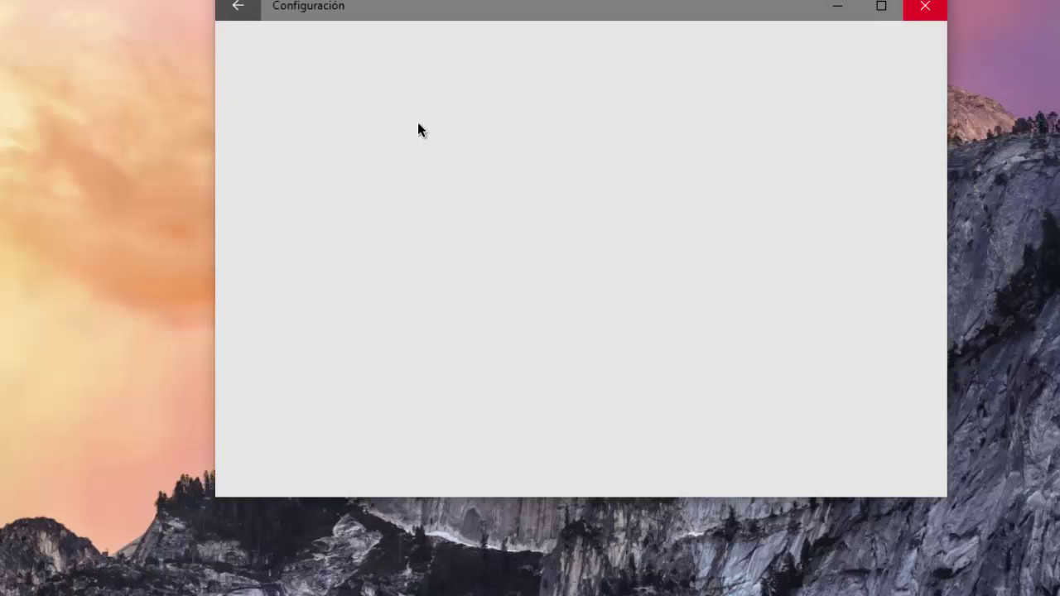
pyautogui.click(924, 7)
pyautogui.rightClick(253, 135)
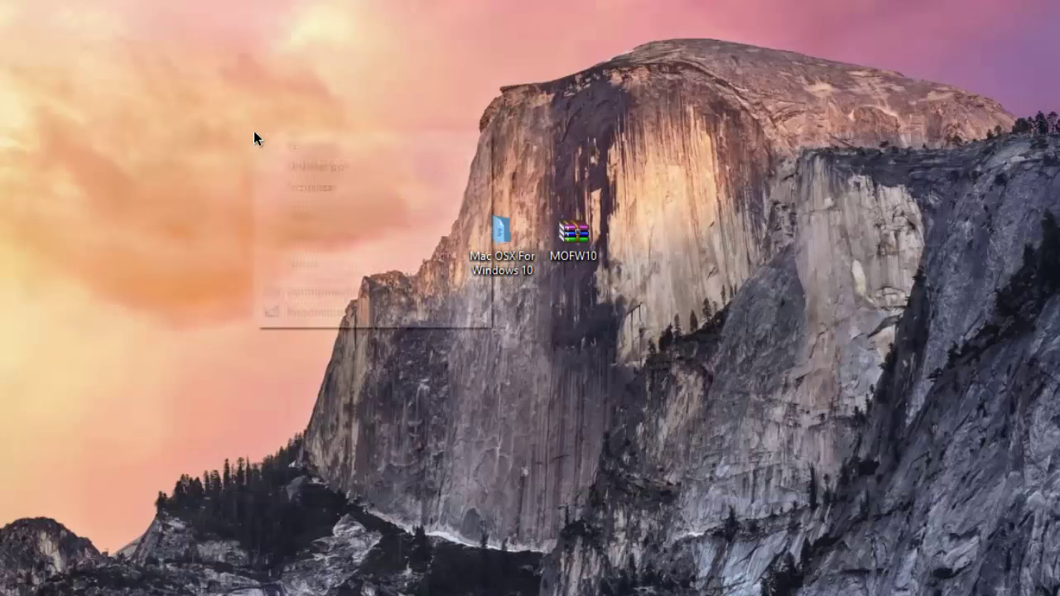
pyautogui.click(292, 185)
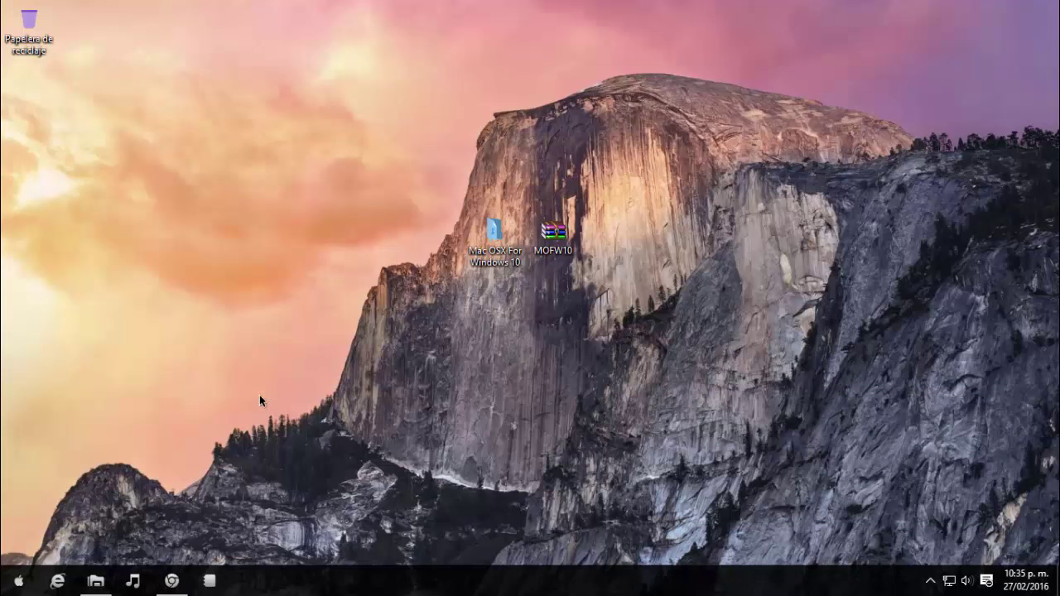
# - Switch to Chrome, view the RocketDock download page, and minimize the browser
pyautogui.click(171, 581)
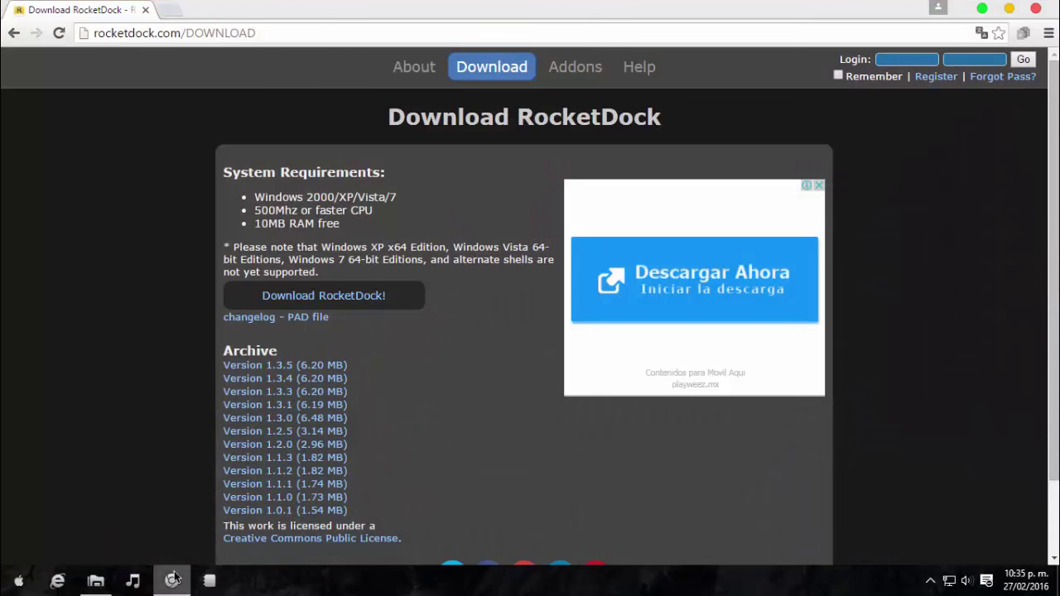
pyautogui.scroll(-1, 277, 72)
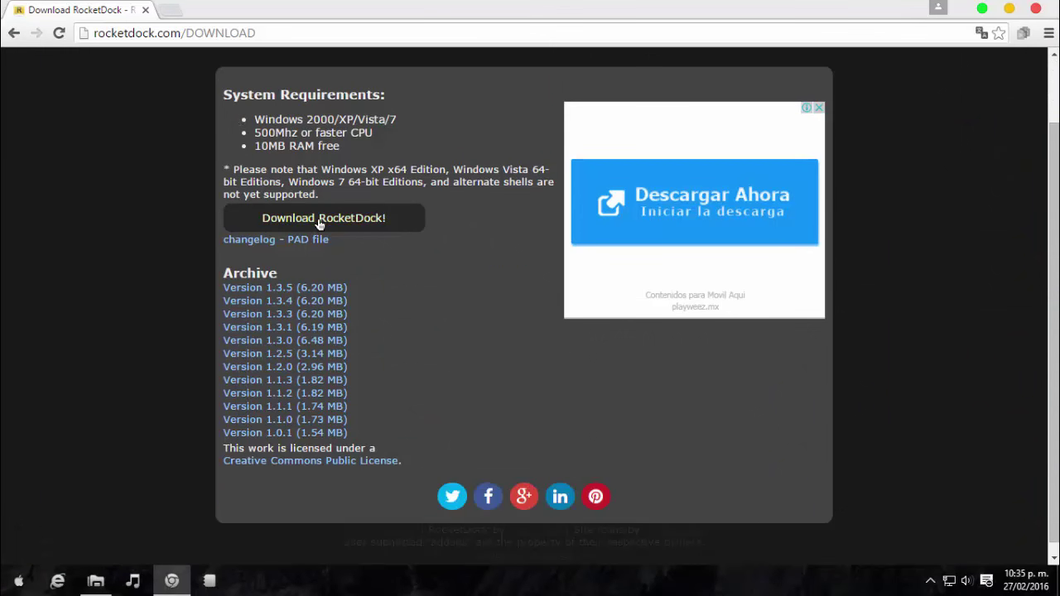
pyautogui.scroll(1, 381, 230)
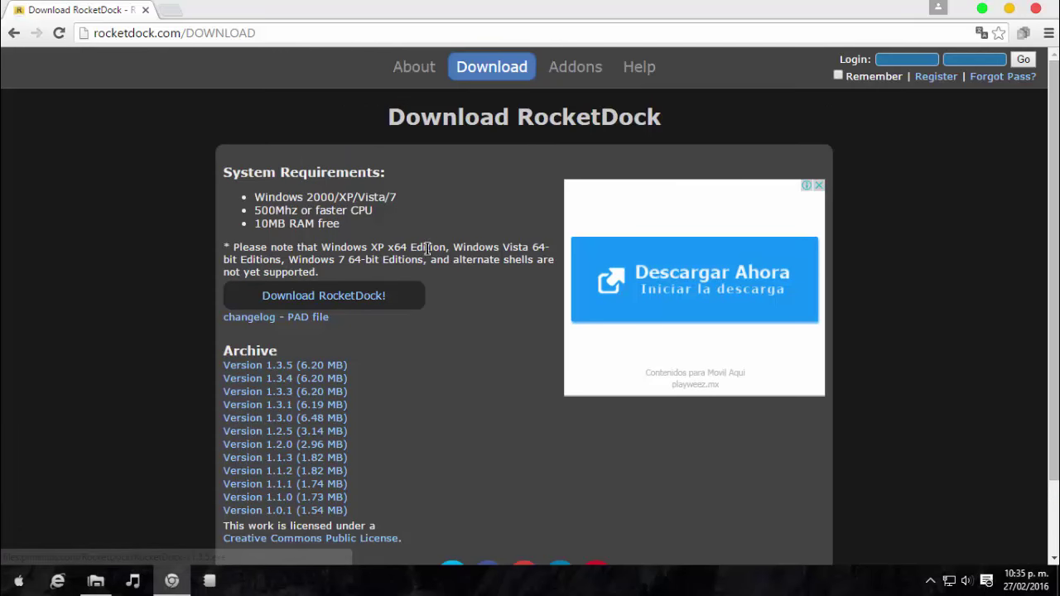
pyautogui.click(983, 9)
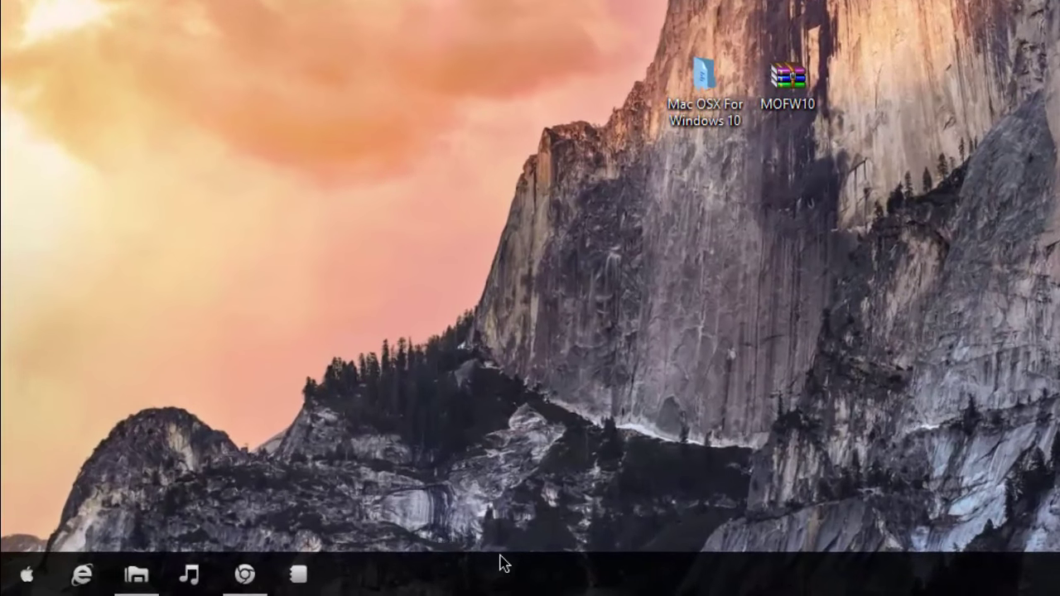
# - Set the taskbar location on screen to Superior in the taskbar properties and apply the change
pyautogui.rightClick(459, 578)
pyautogui.click(511, 551)
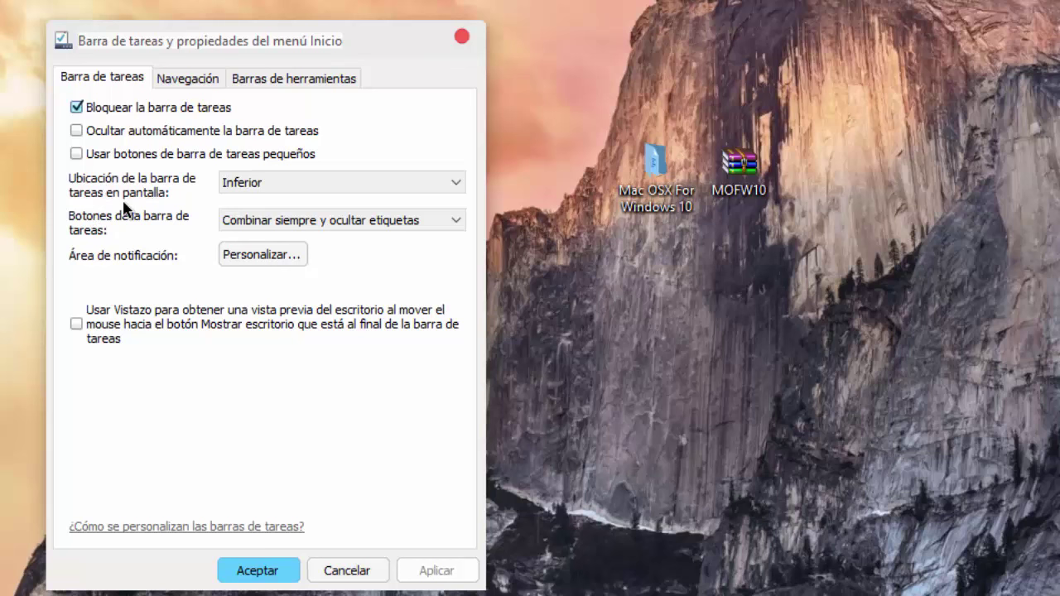
pyautogui.click(263, 182)
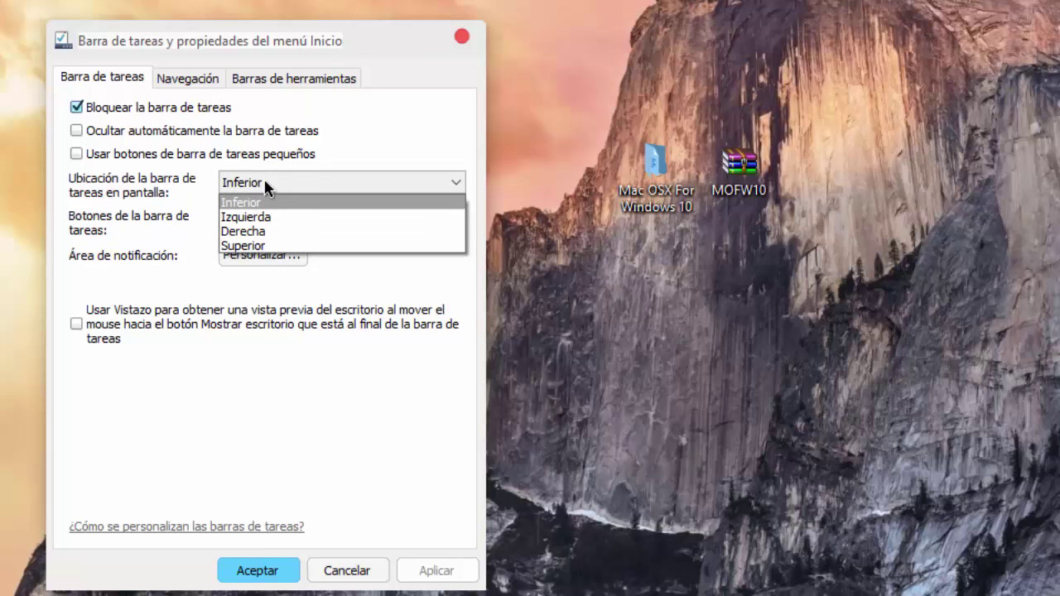
pyautogui.click(261, 245)
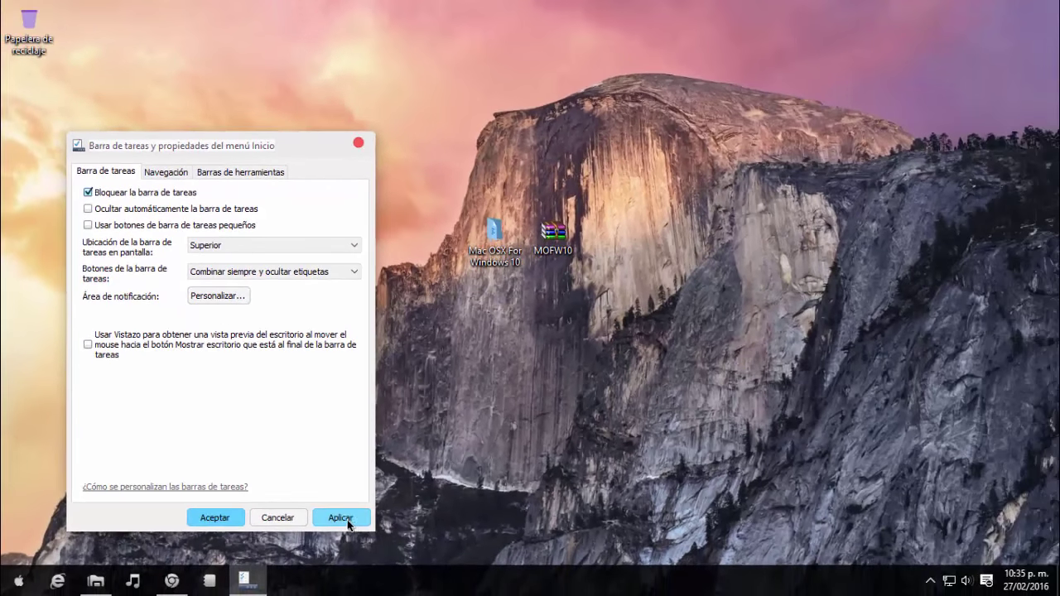
pyautogui.click(341, 519)
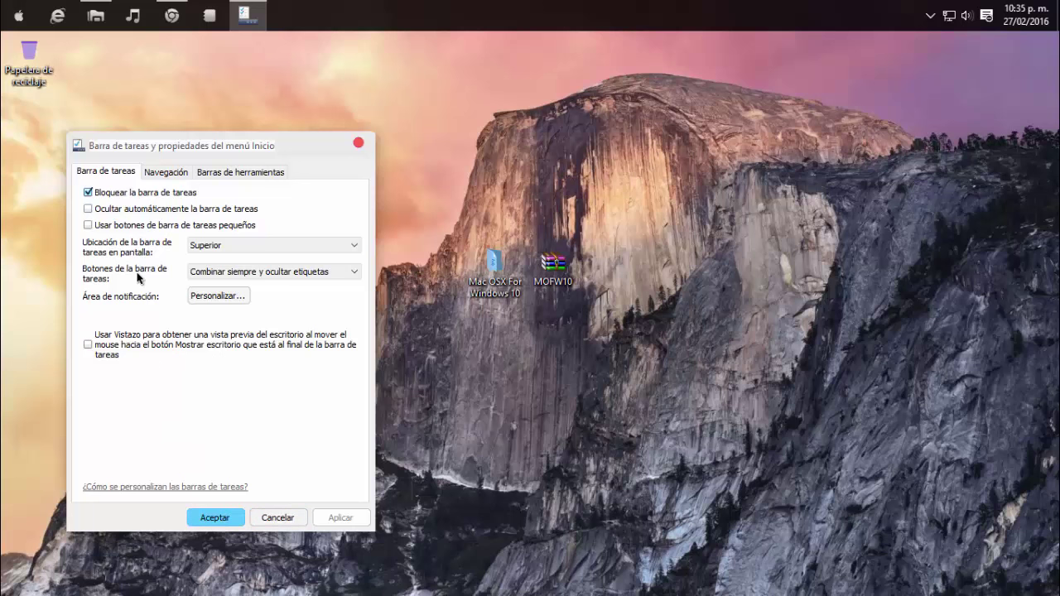
# - Enable small taskbar buttons, apply the change and accept the taskbar properties
pyautogui.click(88, 227)
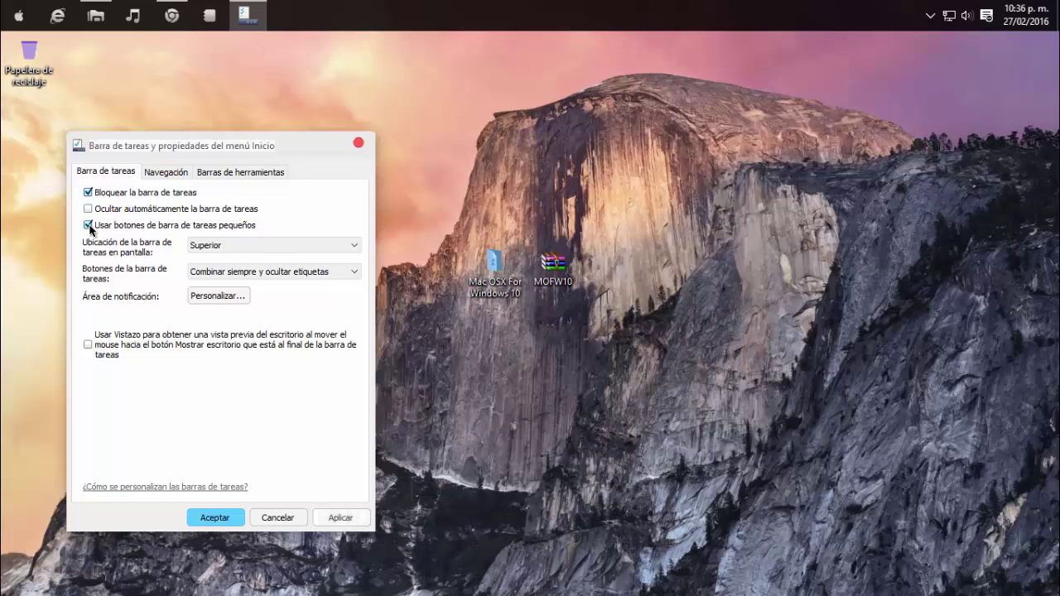
pyautogui.click(338, 520)
pyautogui.click(218, 517)
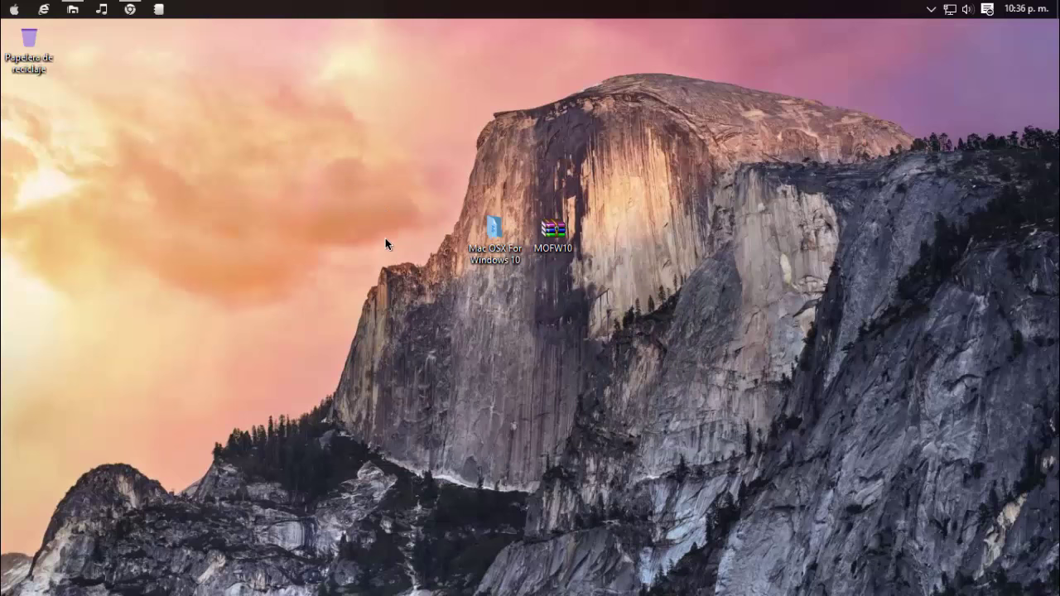
# - Extract the Yosemite Skin for Rocketdock archive in place inside the Skins folder of Mac OSX For Windows 10
pyautogui.doubleClick(494, 230)
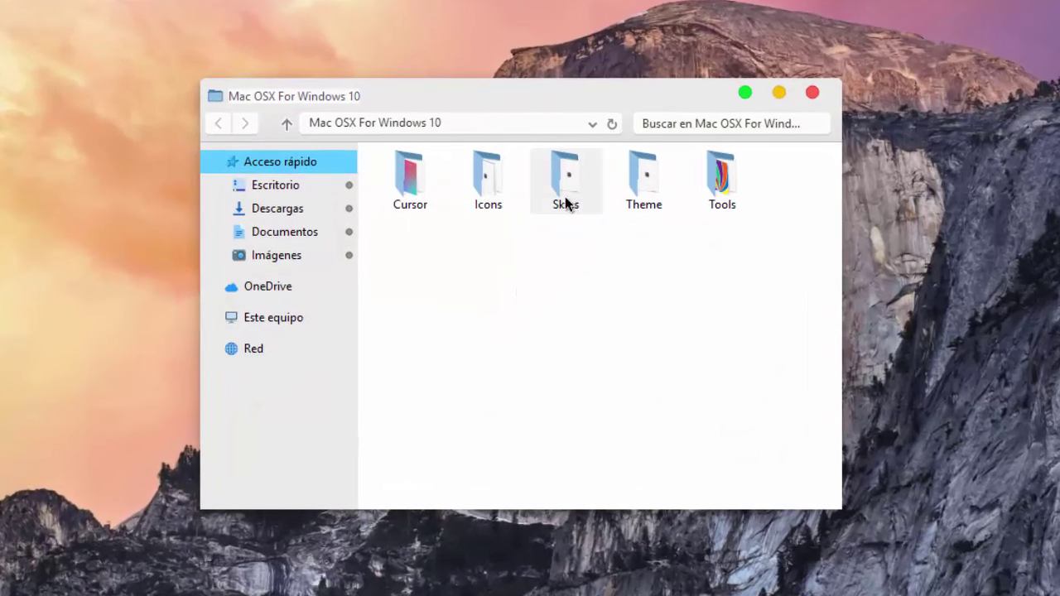
pyautogui.doubleClick(568, 205)
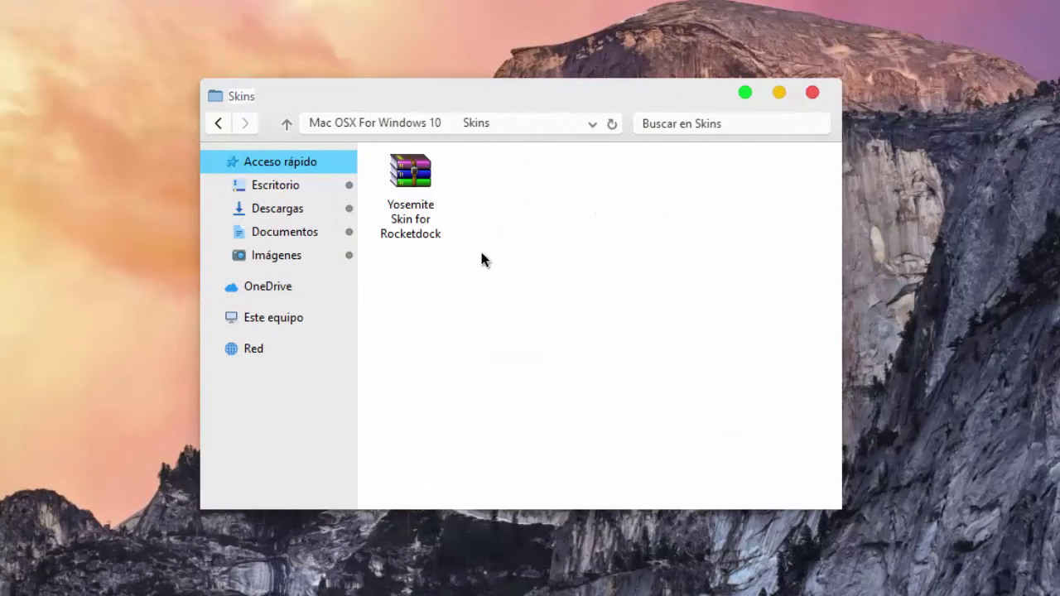
pyautogui.rightClick(428, 197)
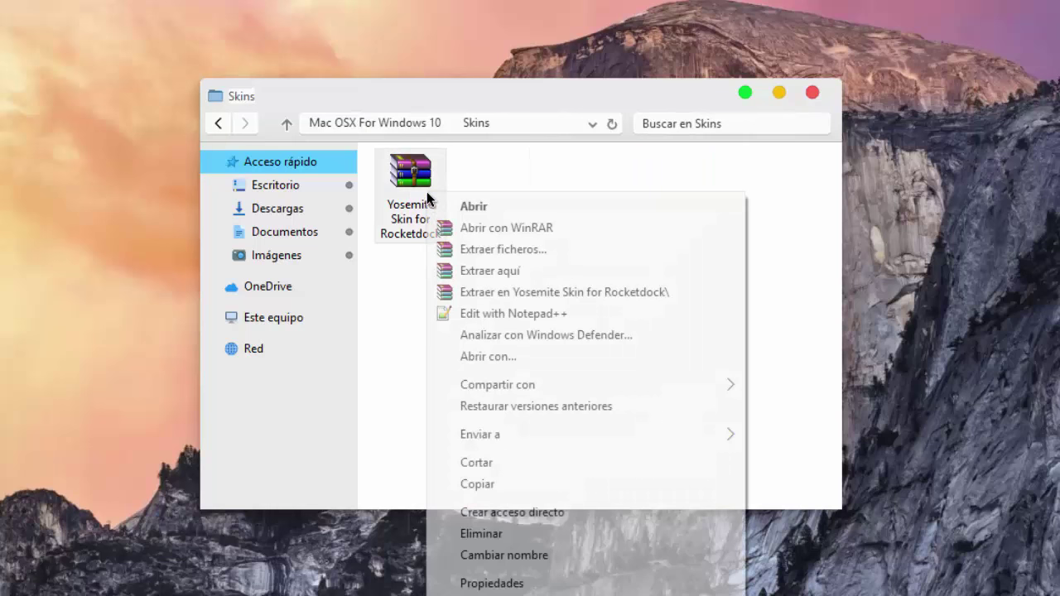
pyautogui.click(488, 265)
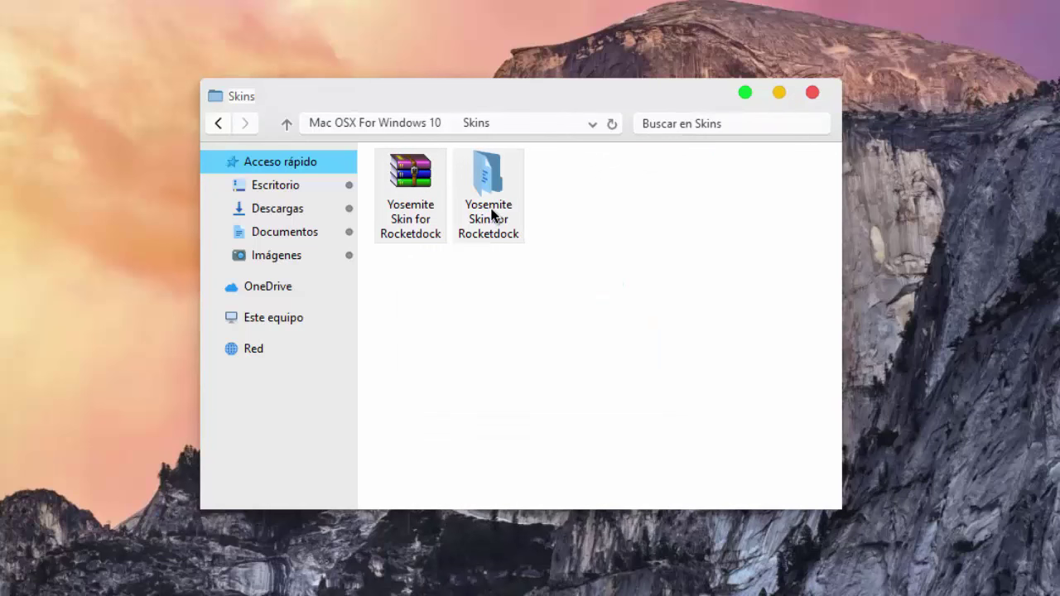
# - Copy the OS X Yosemite and OS X Yosemite B folders from the extracted Yosemite Skin for Rocketdock folder
pyautogui.doubleClick(493, 212)
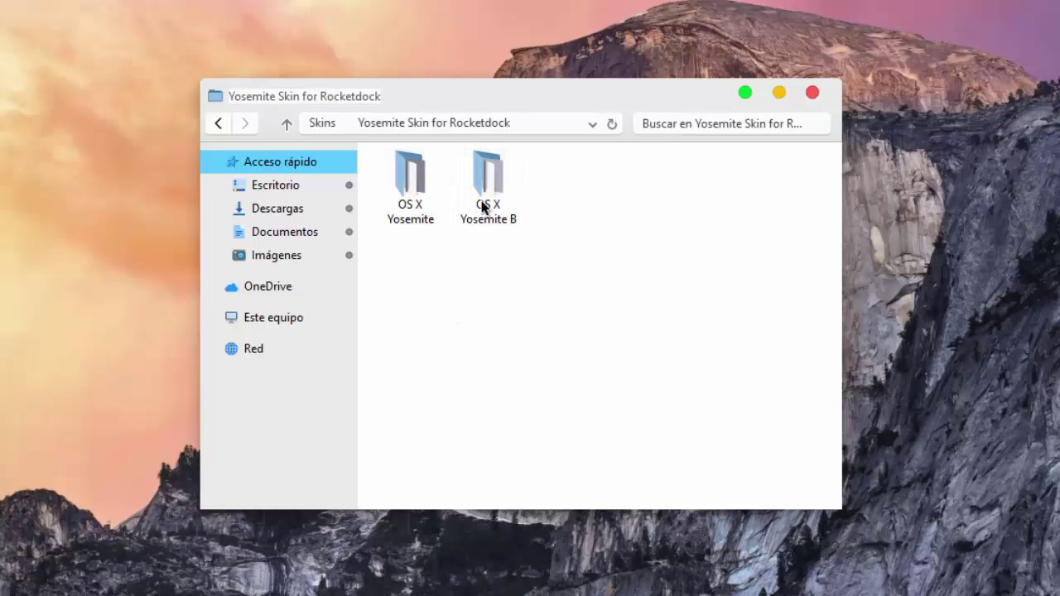
pyautogui.doubleClick(415, 211)
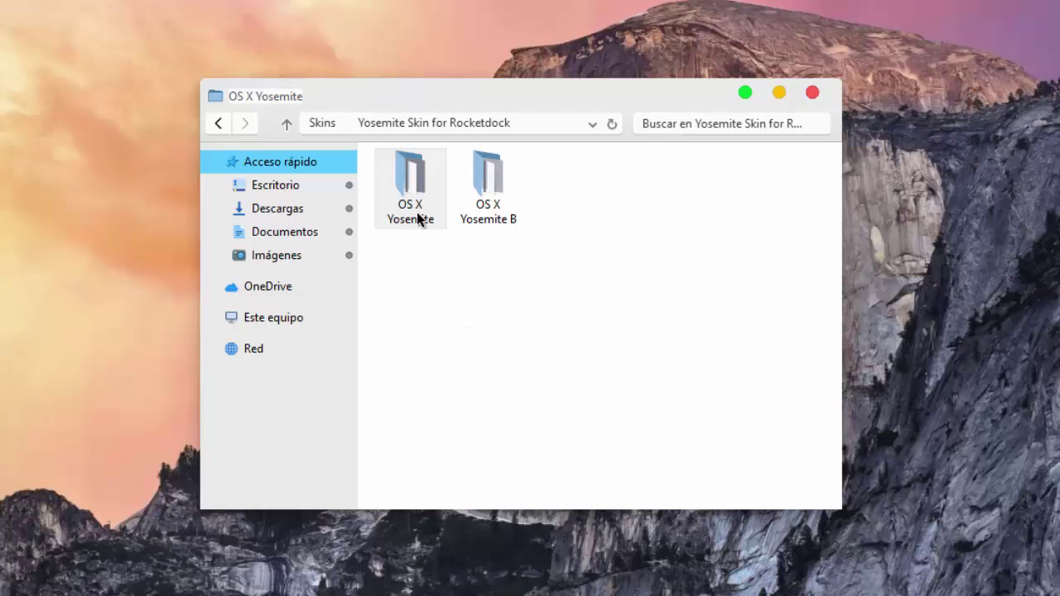
pyautogui.click(219, 123)
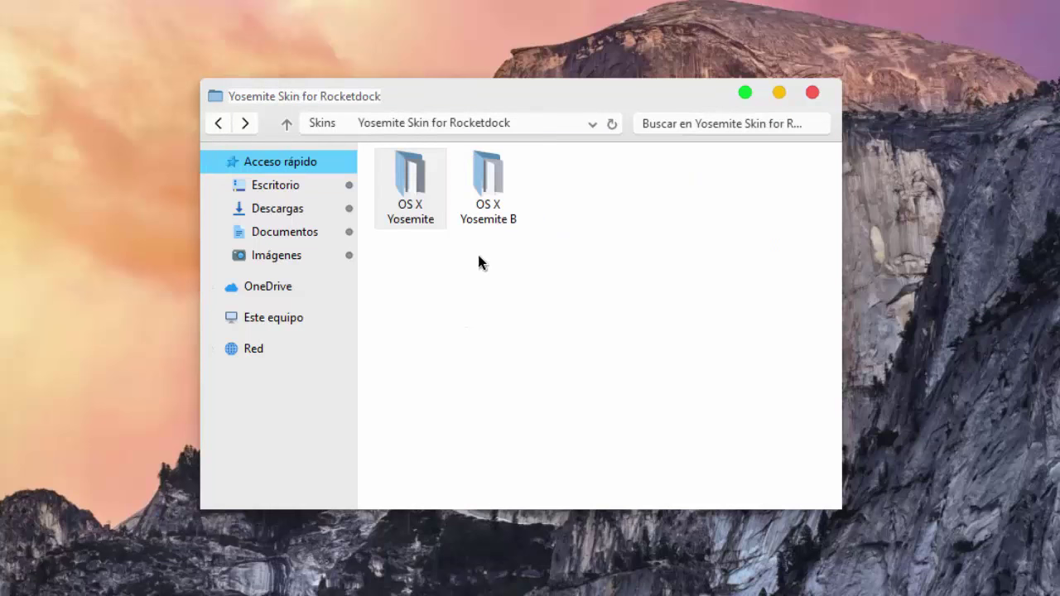
pyautogui.moveTo(524, 278); pyautogui.dragTo(409, 171)
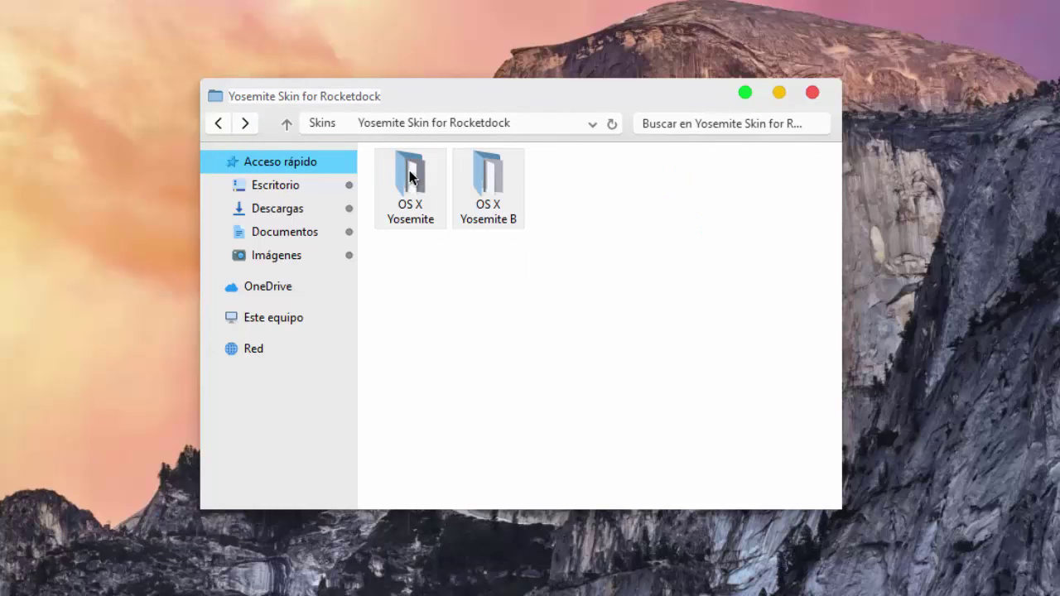
pyautogui.rightClick(484, 178)
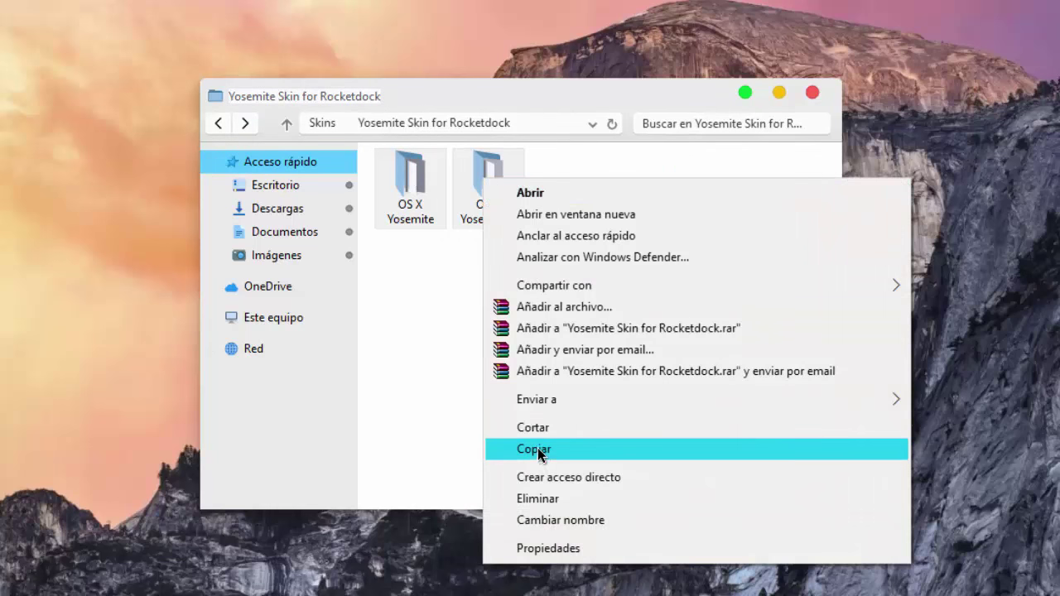
pyautogui.click(538, 450)
# - Paste the copied skin folders into RocketDock's Skins folder under Archivos de programa (x86) on drive C: and close the window
pyautogui.click(274, 323)
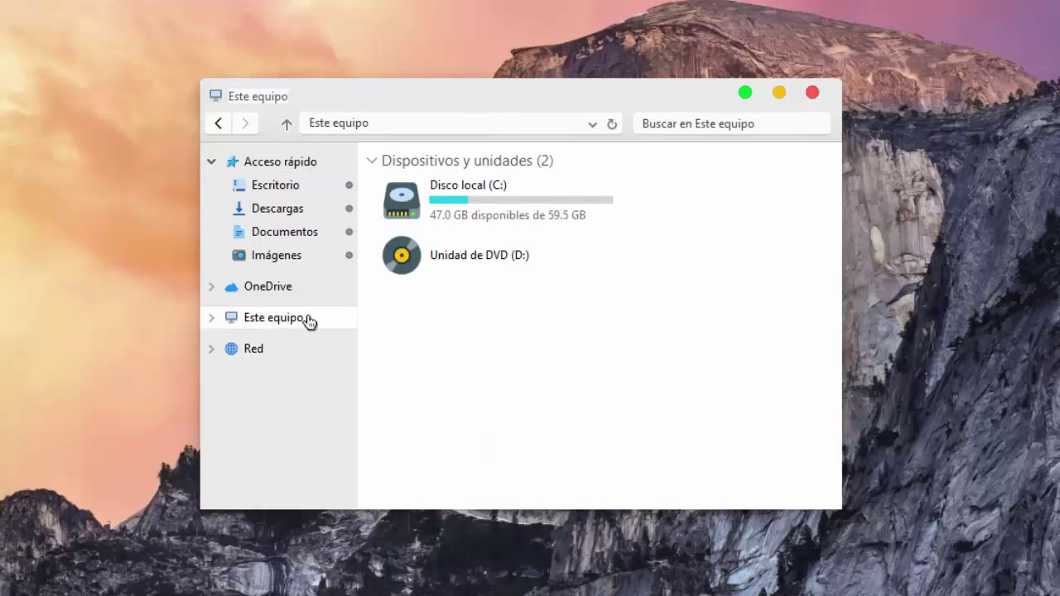
pyautogui.doubleClick(485, 187)
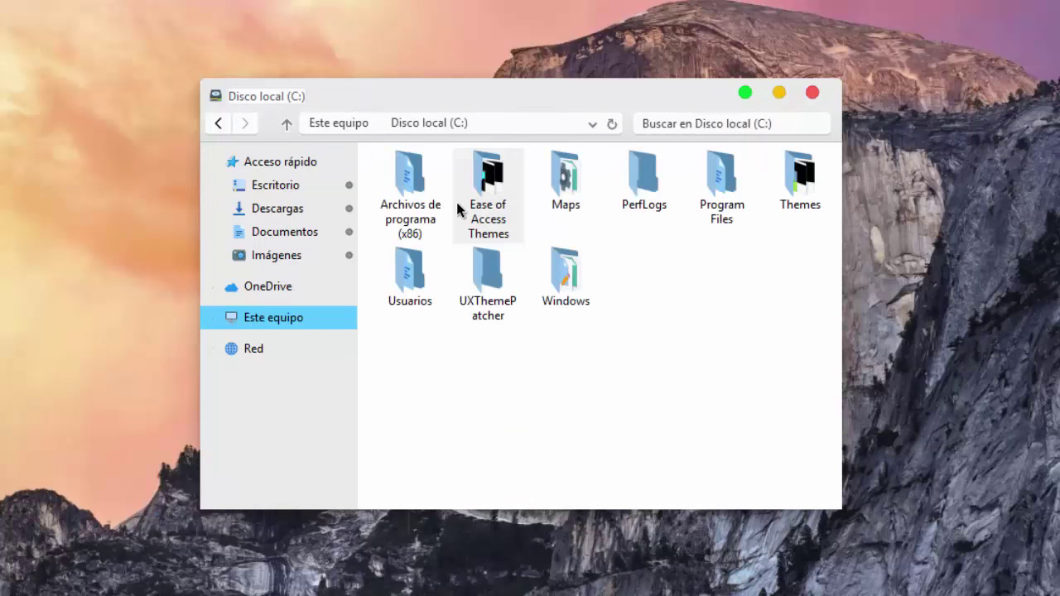
pyautogui.doubleClick(417, 225)
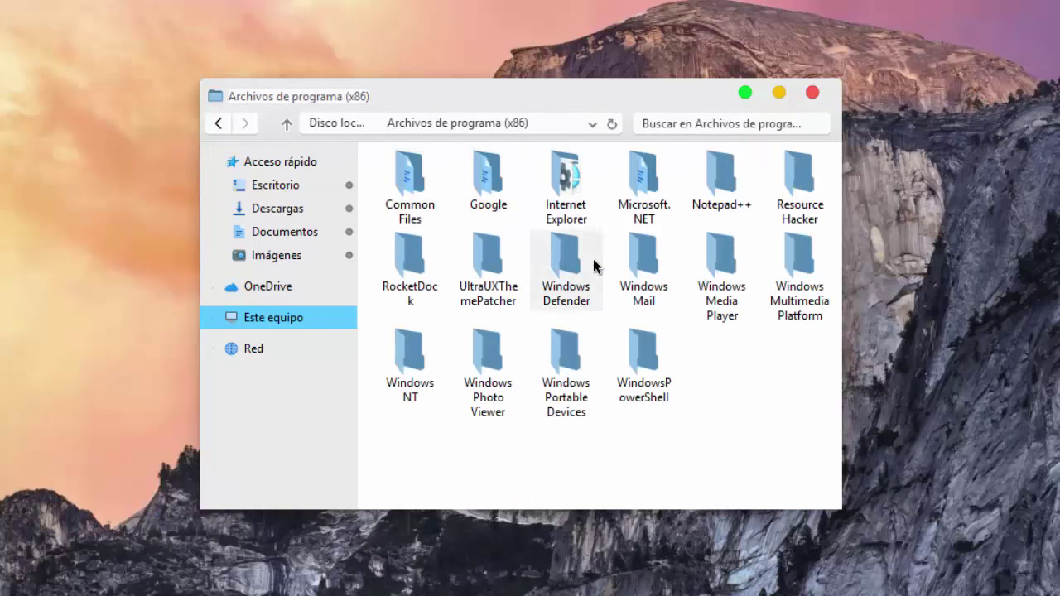
pyautogui.doubleClick(417, 263)
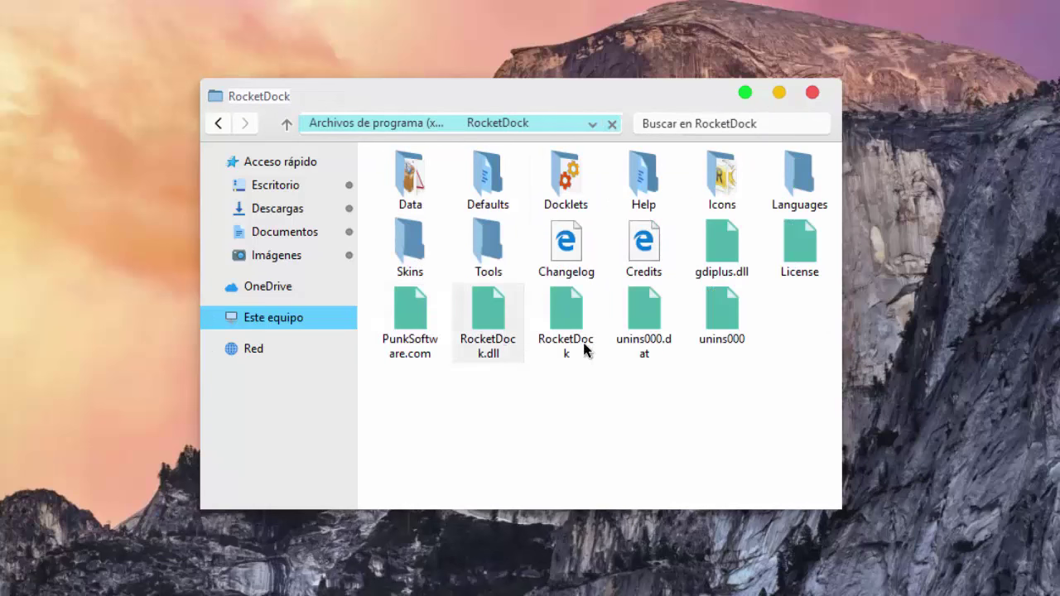
pyautogui.doubleClick(414, 253)
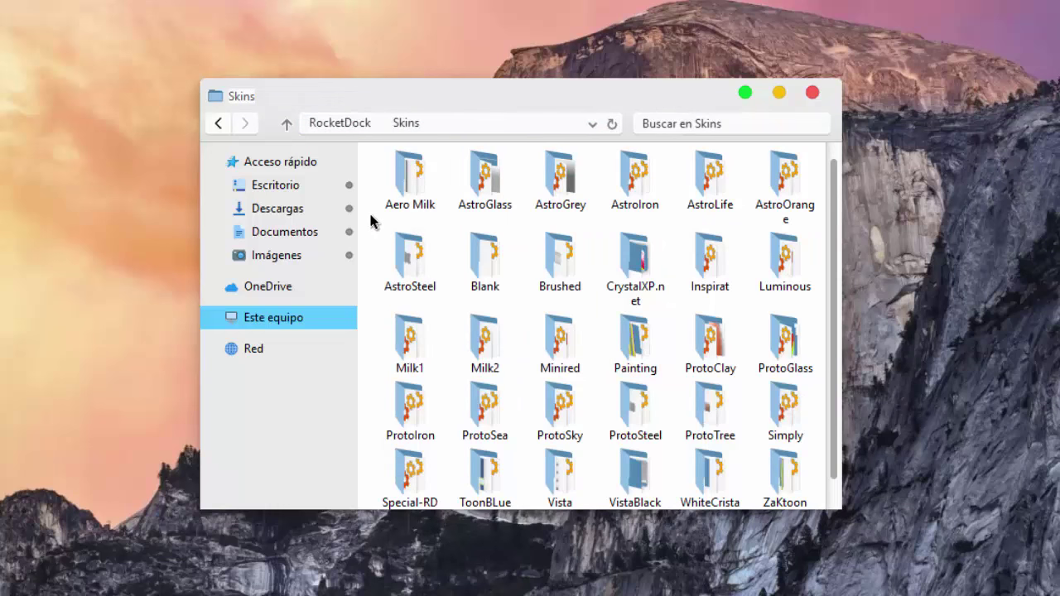
pyautogui.rightClick(370, 214)
pyautogui.click(407, 348)
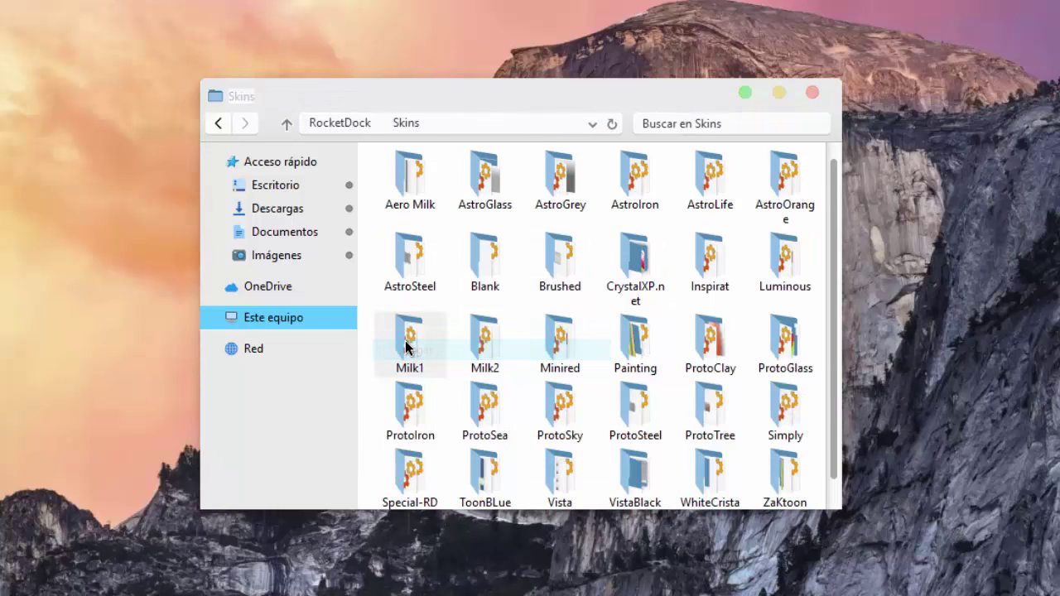
pyautogui.click(239, 223)
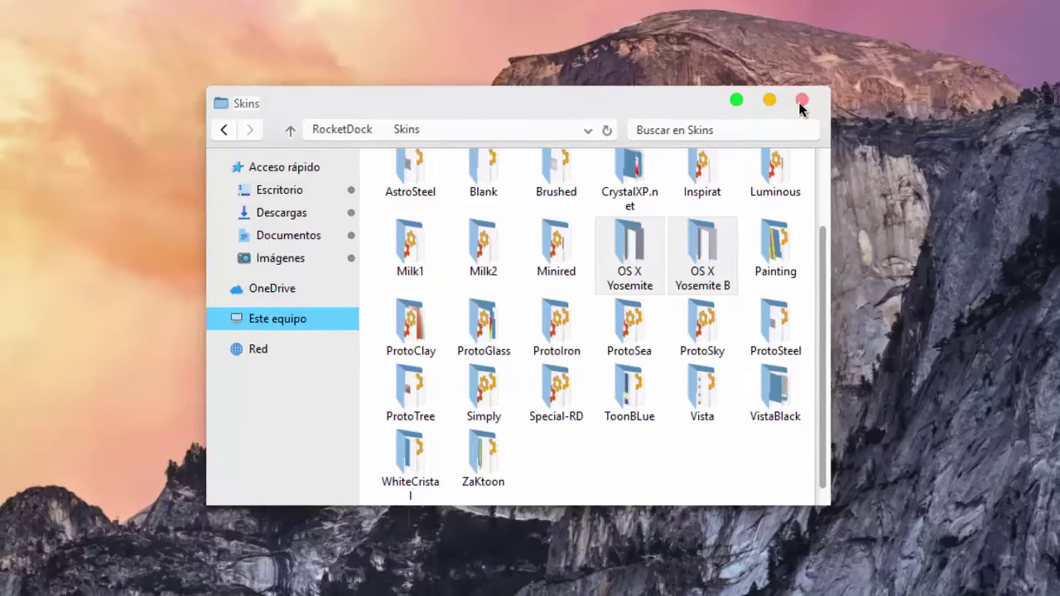
pyautogui.click(812, 94)
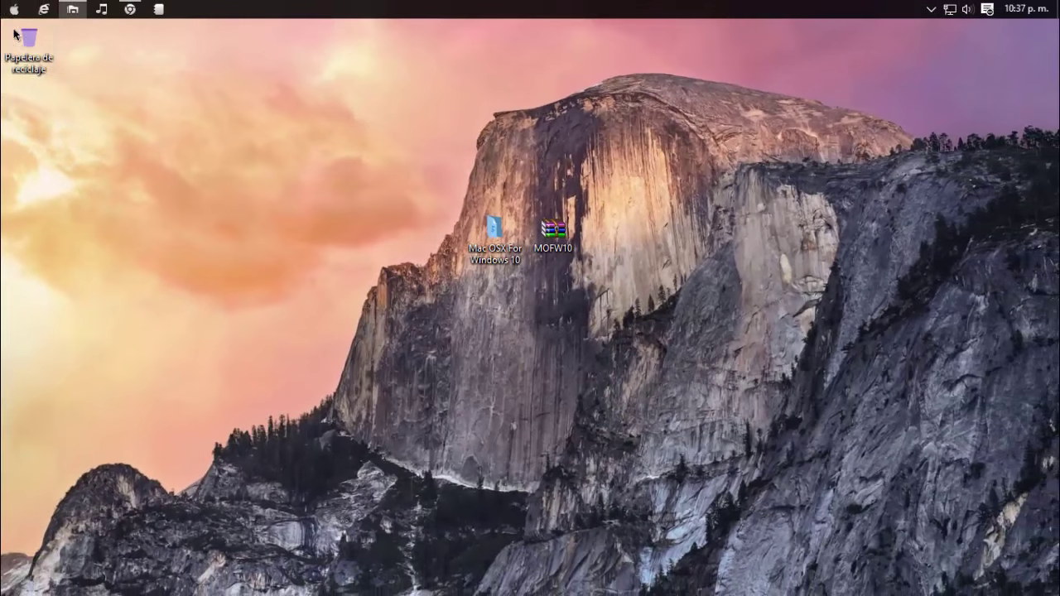
# - Find RocketDock from the Start menu by searching for "ro" and launch it
pyautogui.click(11, 9)
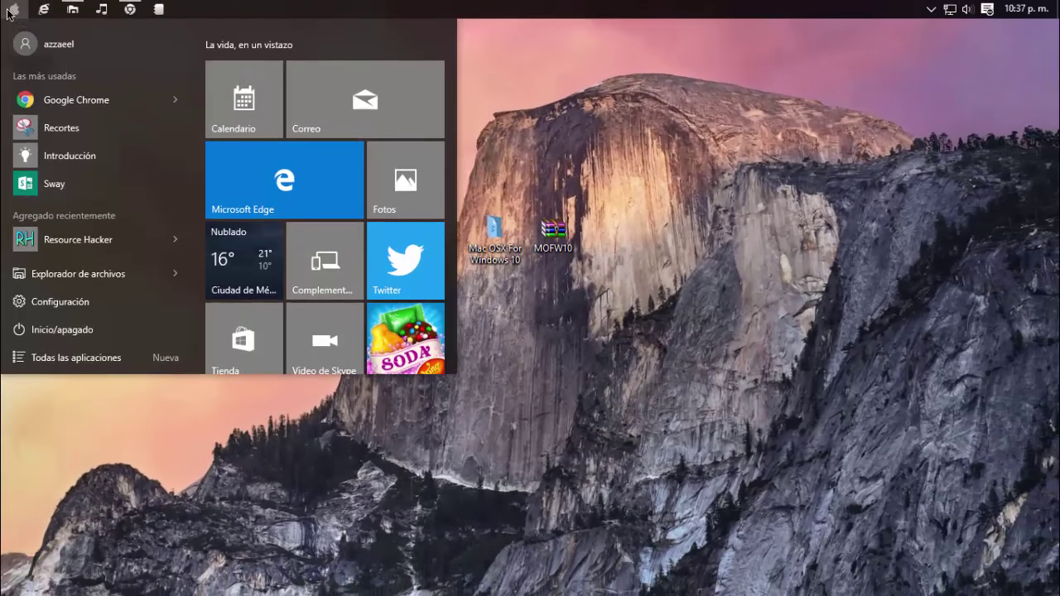
pyautogui.write('ro')
pyautogui.press('Return')
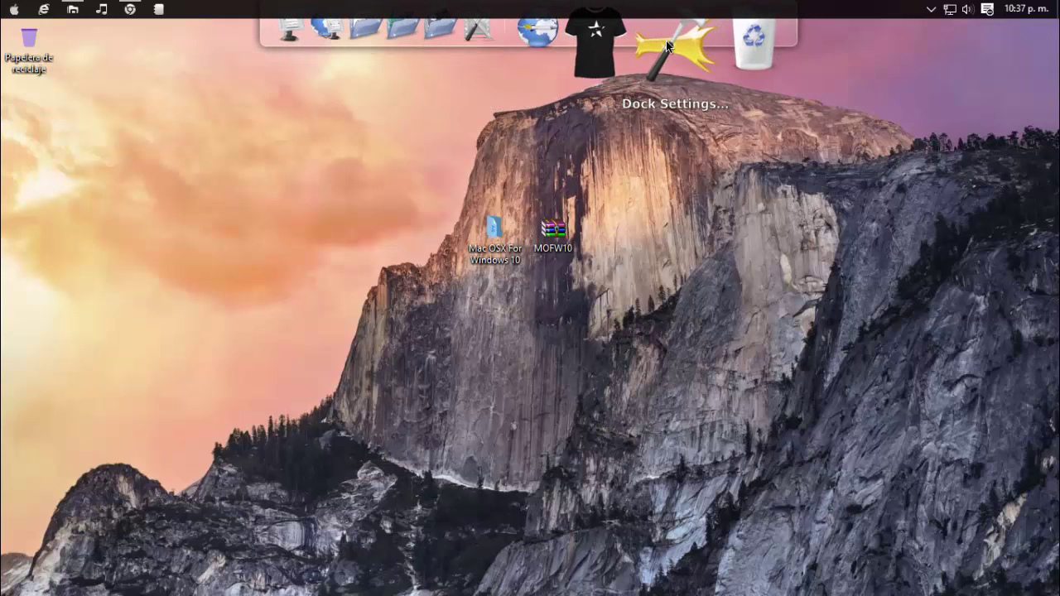
# - Set the dock's screen position to Bottom in the Dock Settings and accept, leaving the language unselected
pyautogui.click(667, 48)
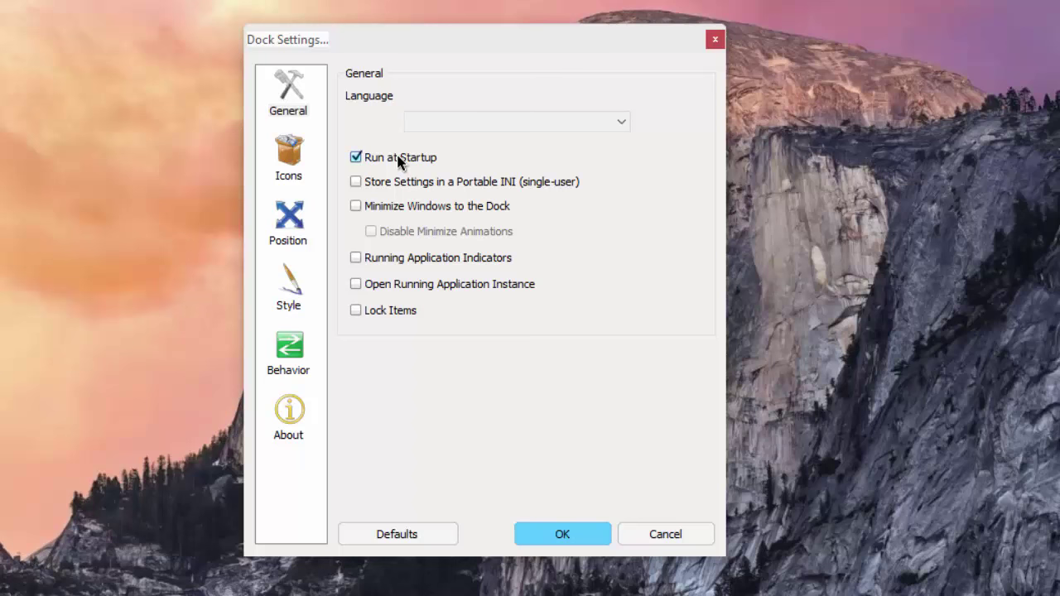
pyautogui.click(491, 124)
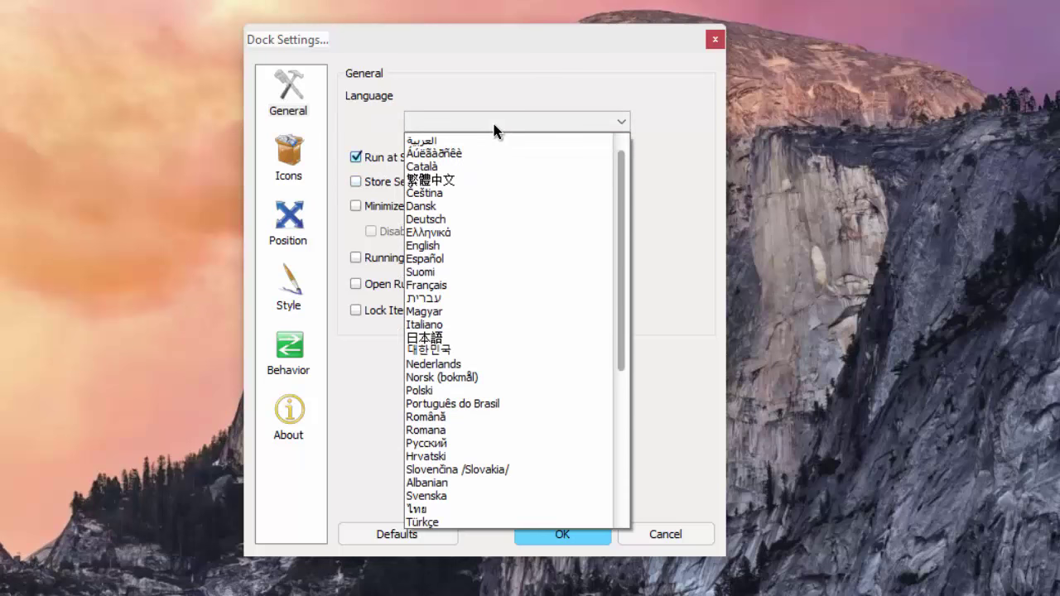
pyautogui.click(501, 124)
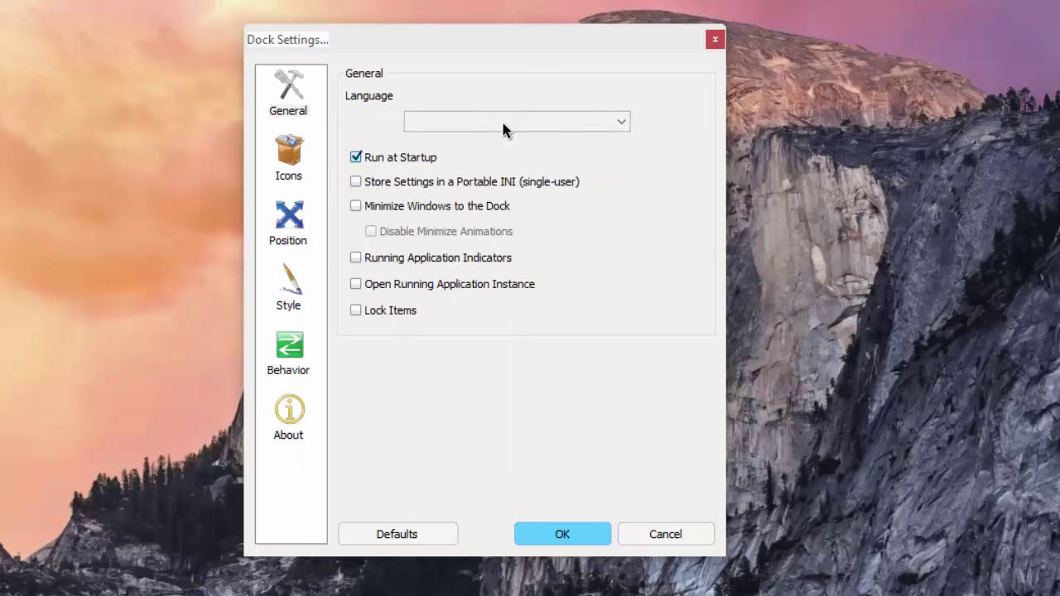
pyautogui.click(295, 222)
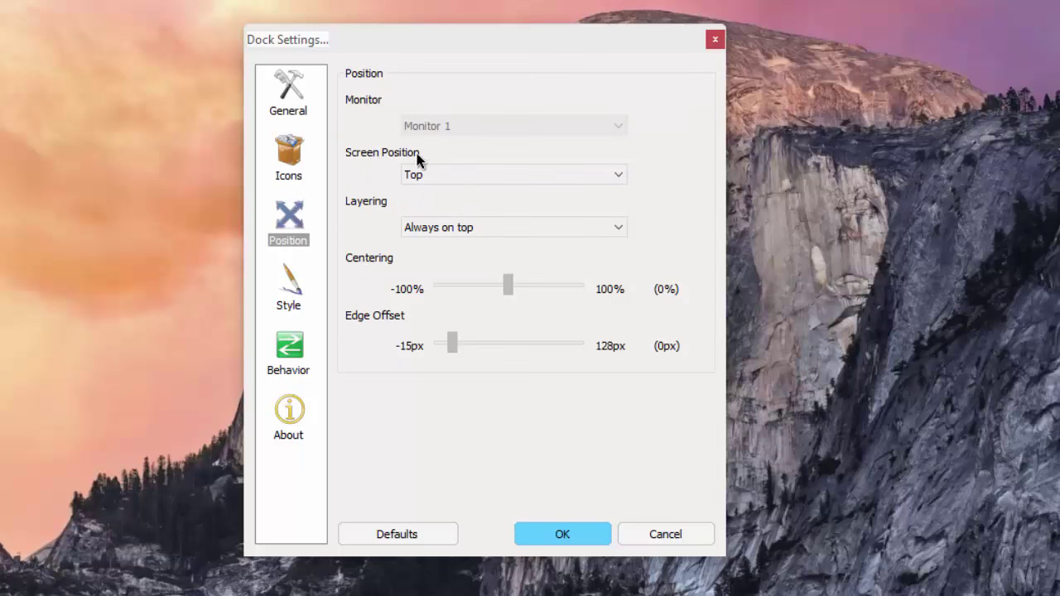
pyautogui.click(576, 174)
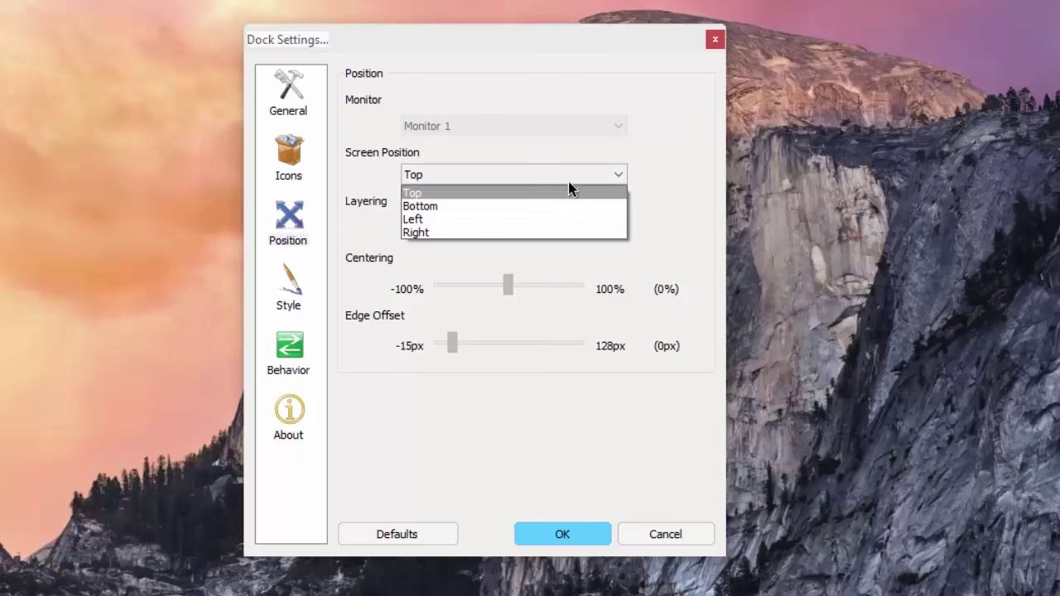
pyautogui.click(549, 207)
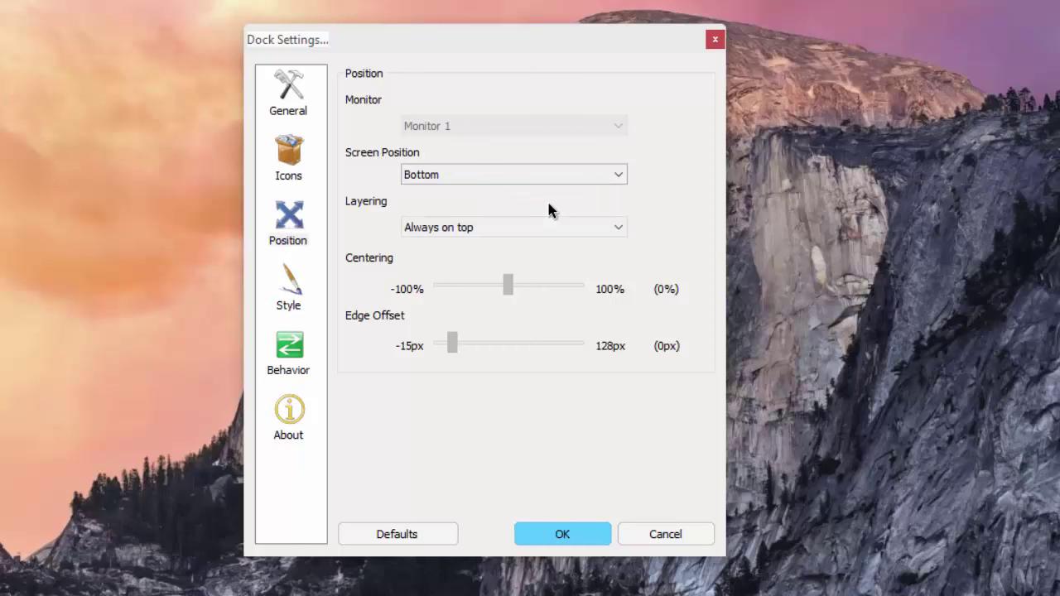
pyautogui.click(564, 535)
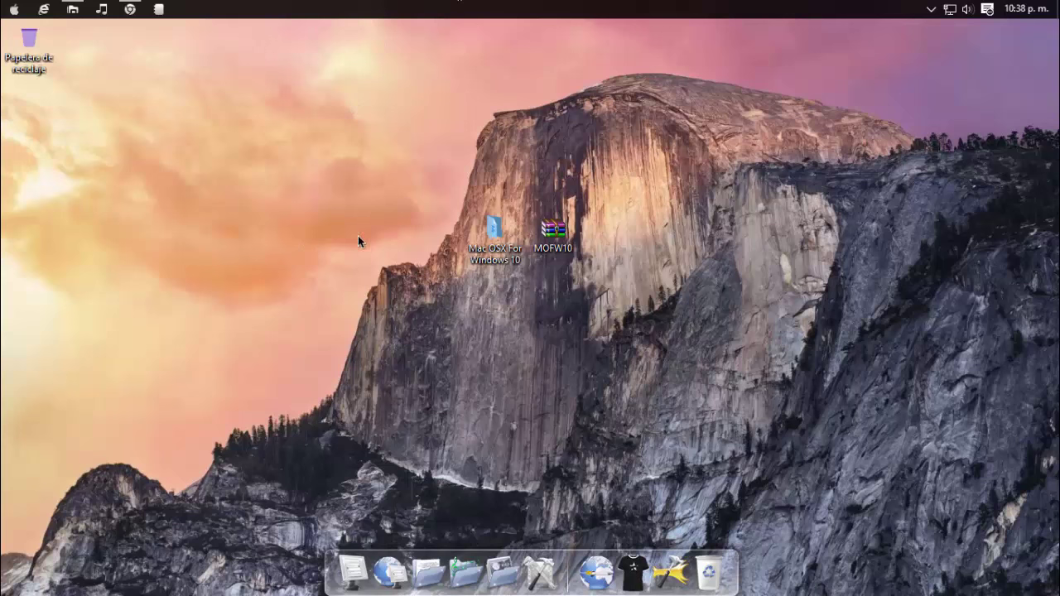
# - Set the dock's style theme to OS X Yosemite in the Dock Settings and accept
pyautogui.click(667, 563)
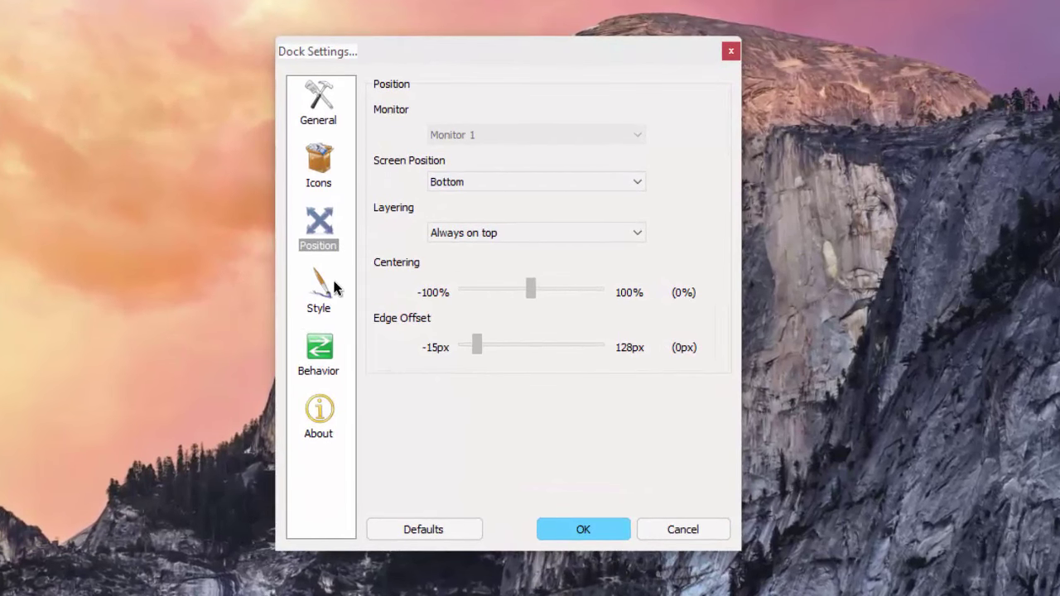
pyautogui.click(383, 297)
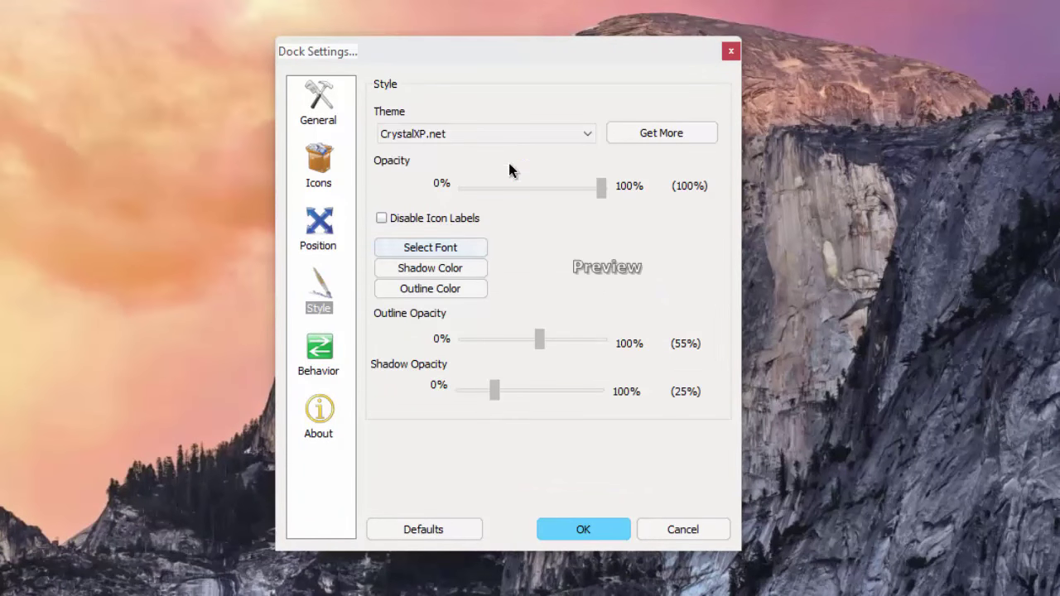
pyautogui.click(584, 135)
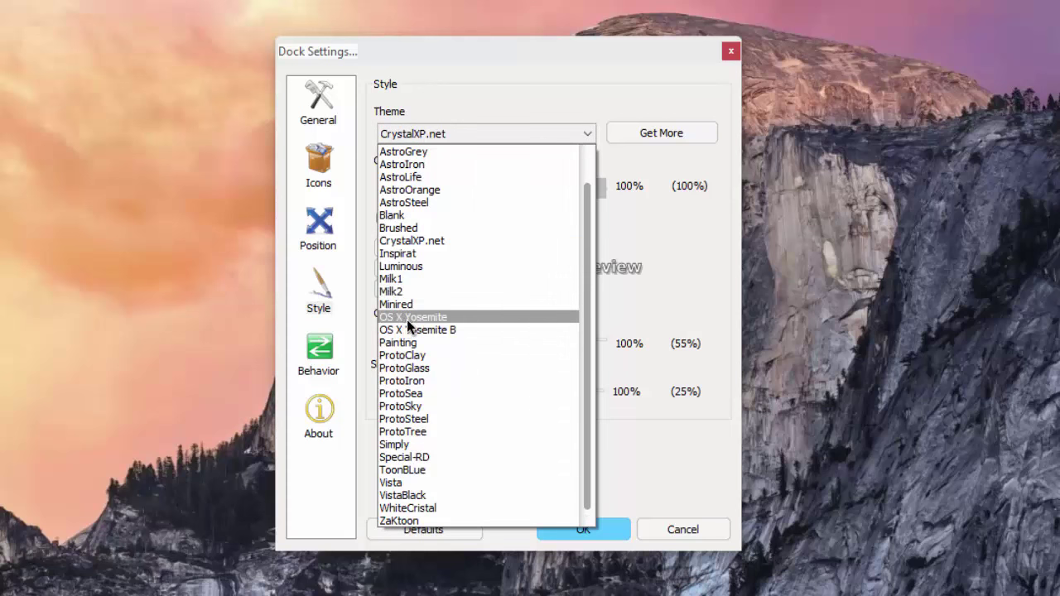
pyautogui.click(456, 320)
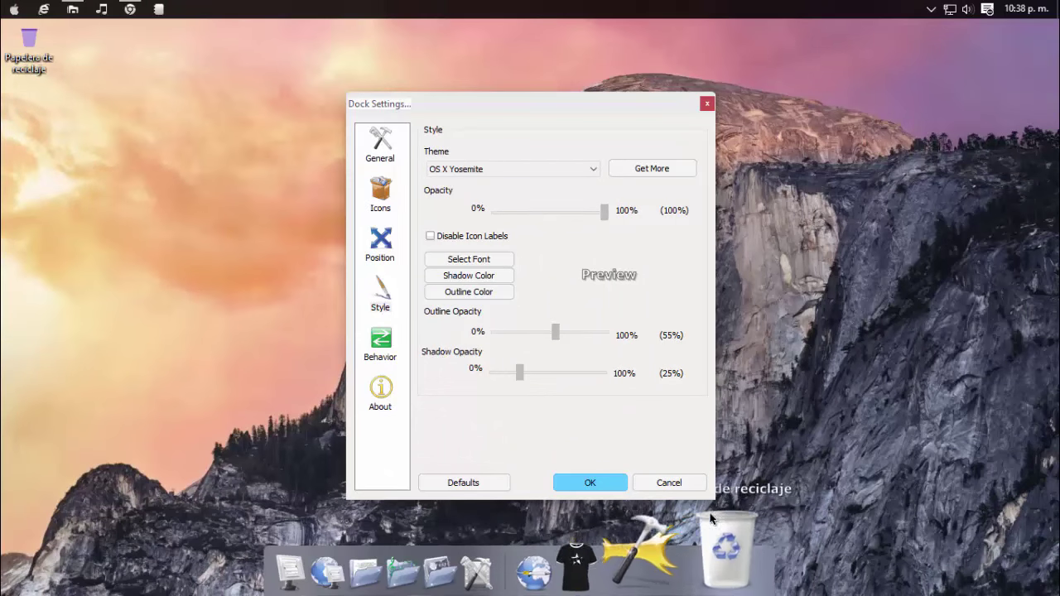
pyautogui.click(579, 482)
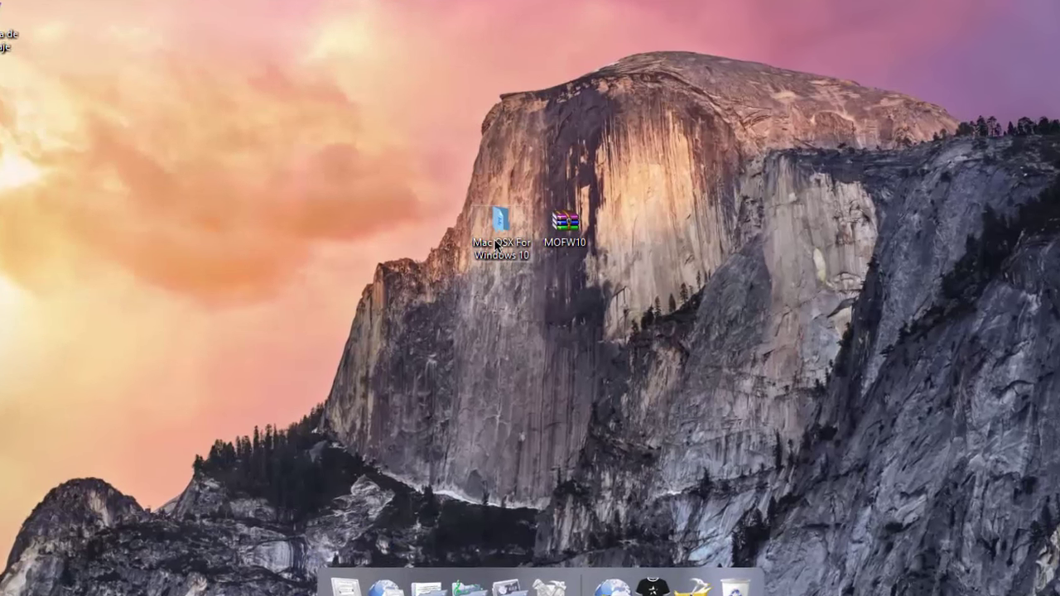
# - Extract the Yosemite Icons for Rocketdock archive in the Icons folder of Mac OSX For Windows 10 and look through the extracted icons
pyautogui.doubleClick(492, 241)
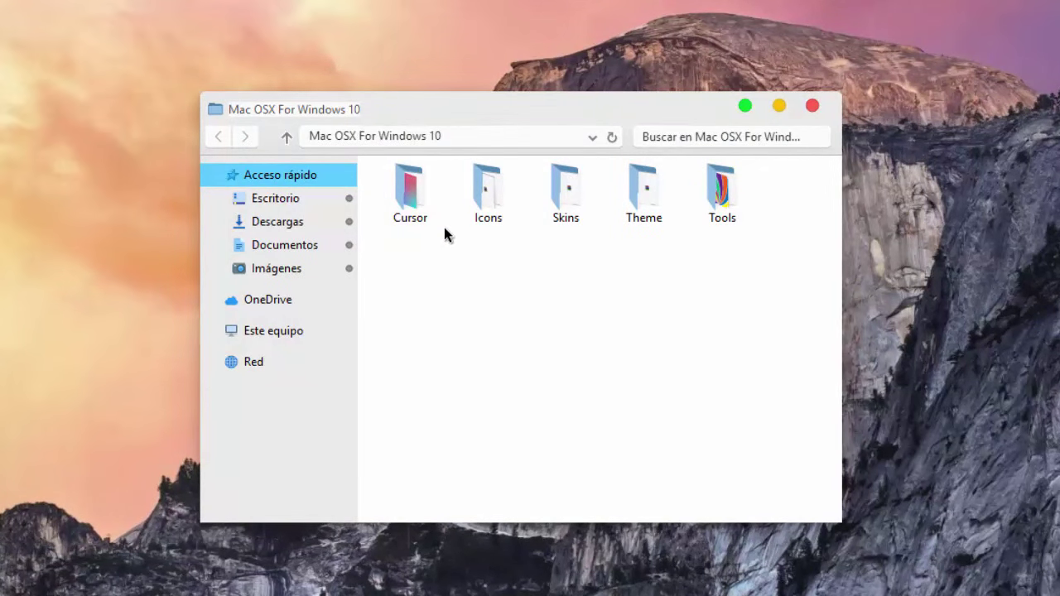
pyautogui.doubleClick(467, 192)
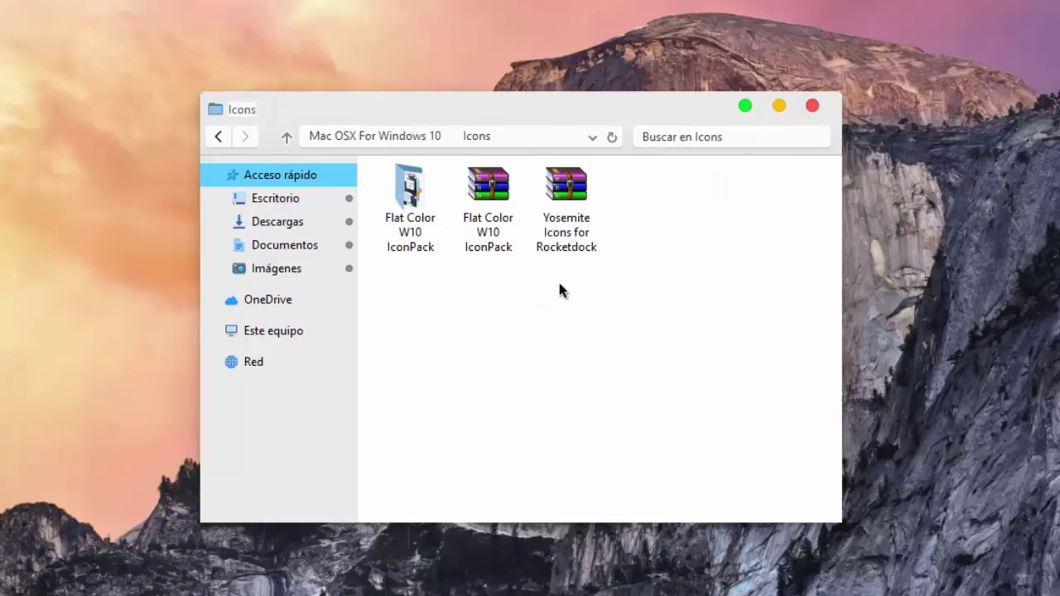
pyautogui.rightClick(570, 234)
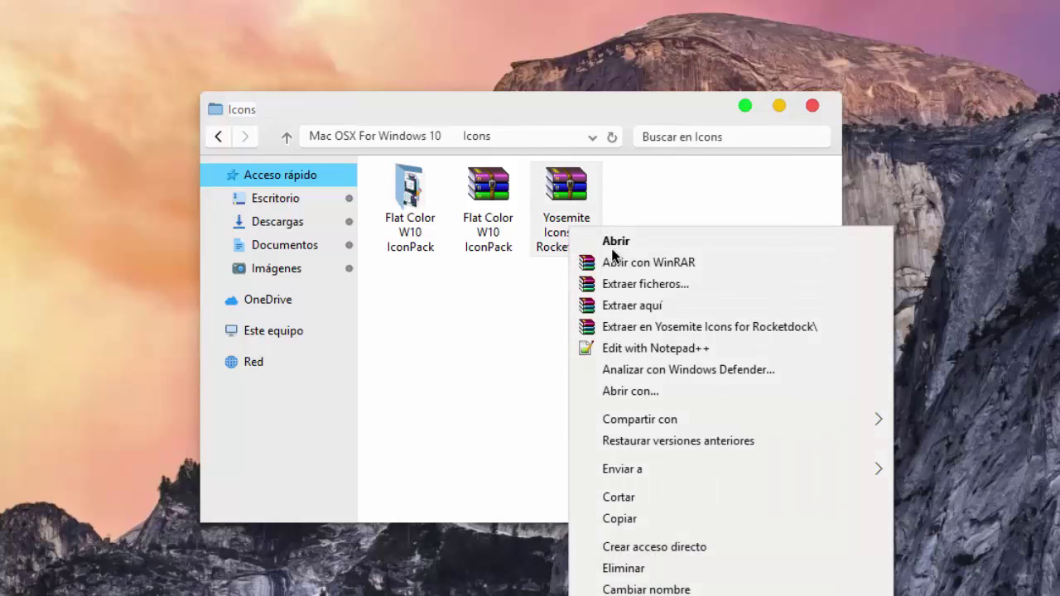
pyautogui.click(651, 305)
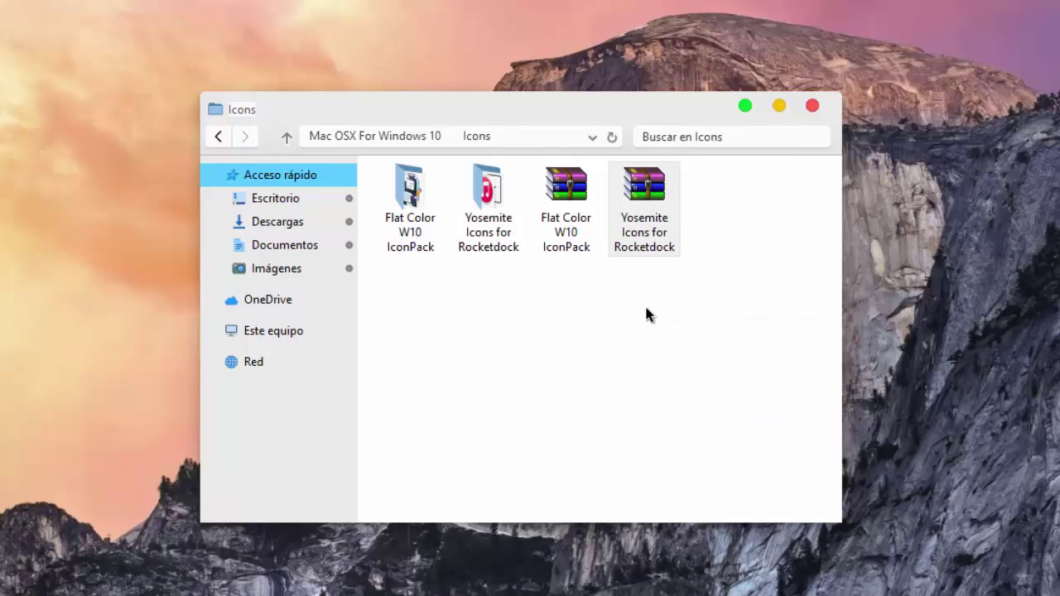
pyautogui.doubleClick(494, 222)
pyautogui.scroll(-5, 575, 228)
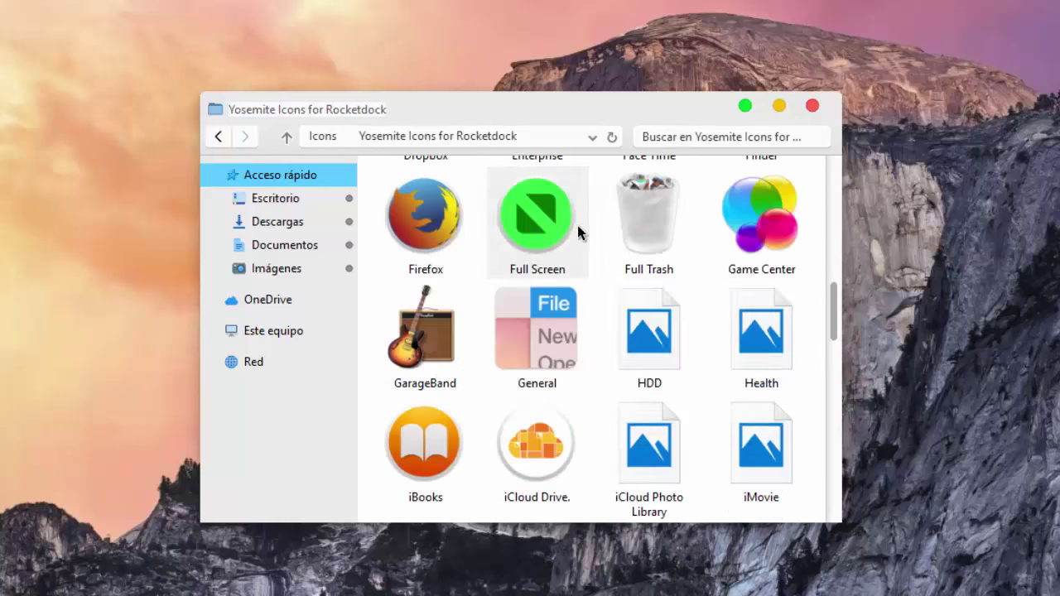
pyautogui.moveTo(835, 299); pyautogui.dragTo(832, 176)
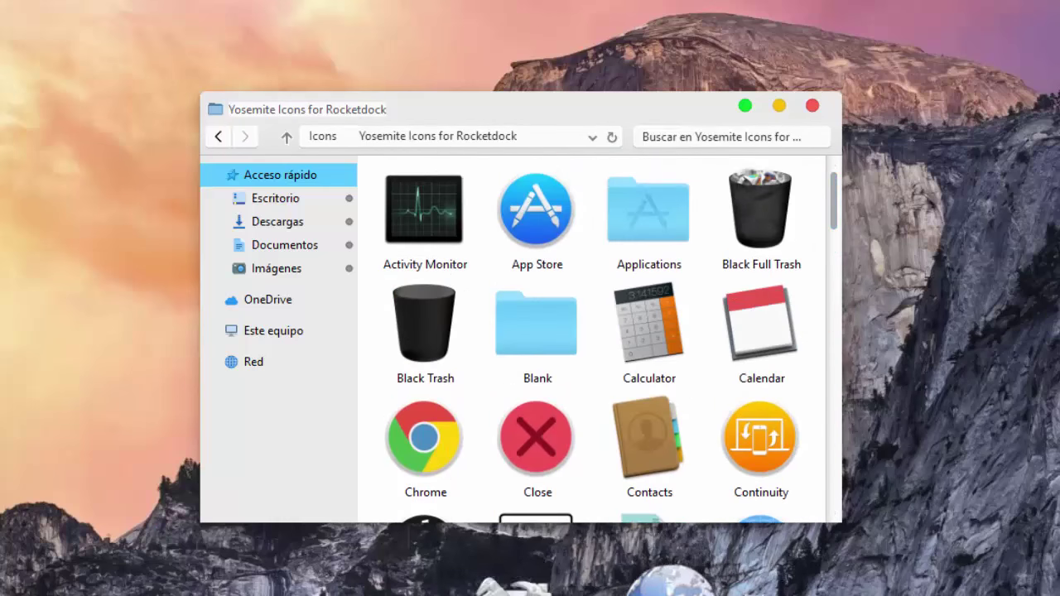
pyautogui.click(217, 136)
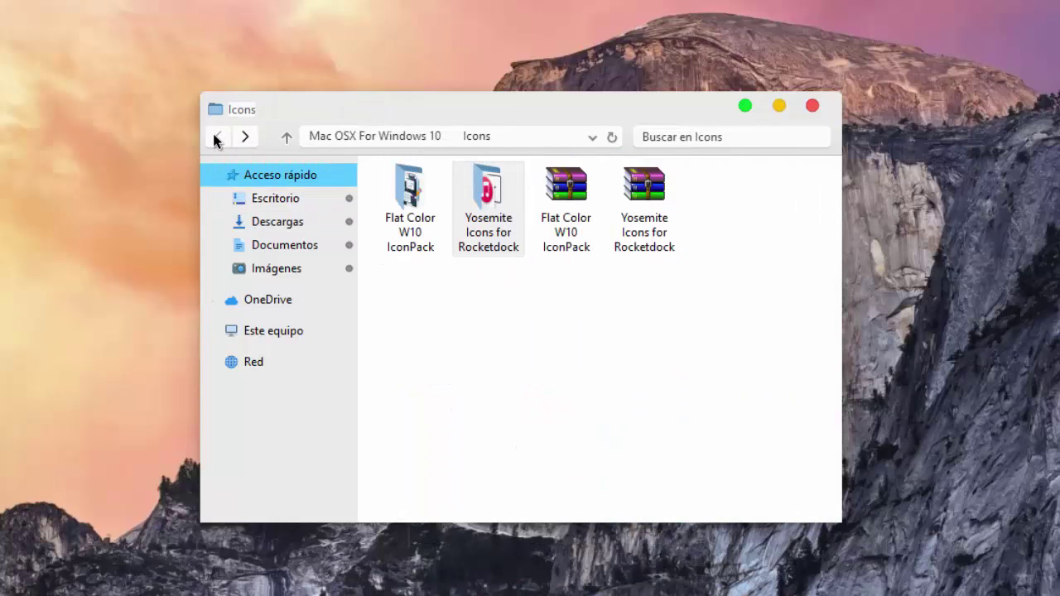
# - Copy the extracted Yosemite Icons for Rocketdock folder into Documentos and close the window
pyautogui.rightClick(483, 226)
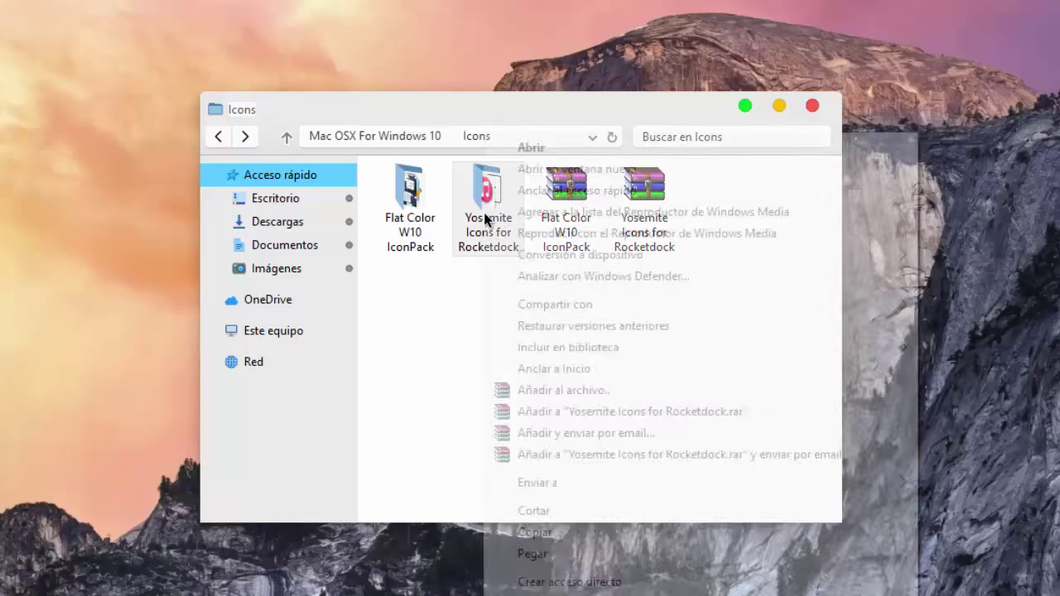
pyautogui.click(538, 533)
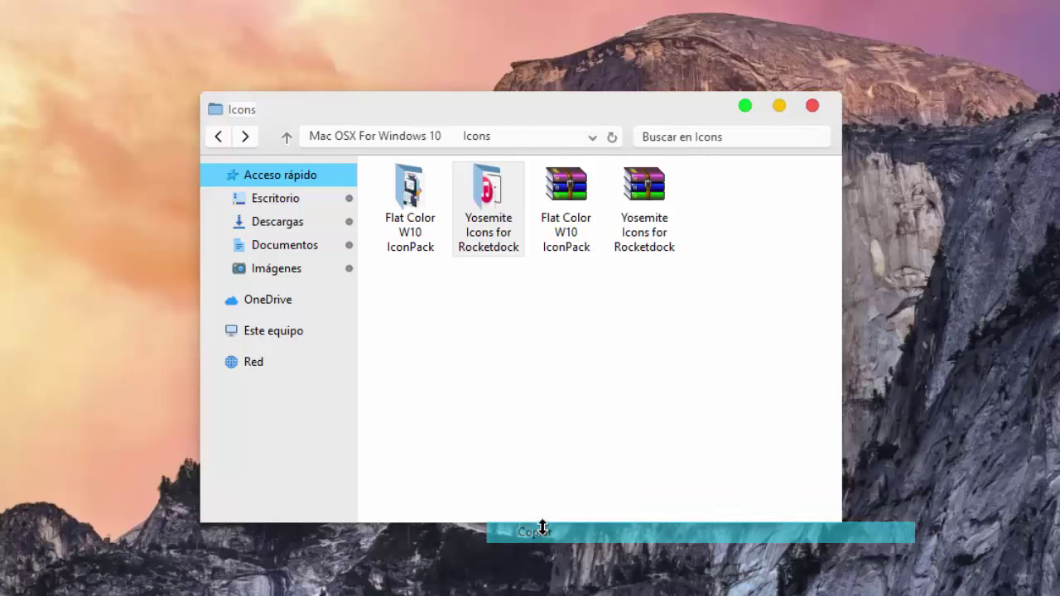
pyautogui.click(287, 247)
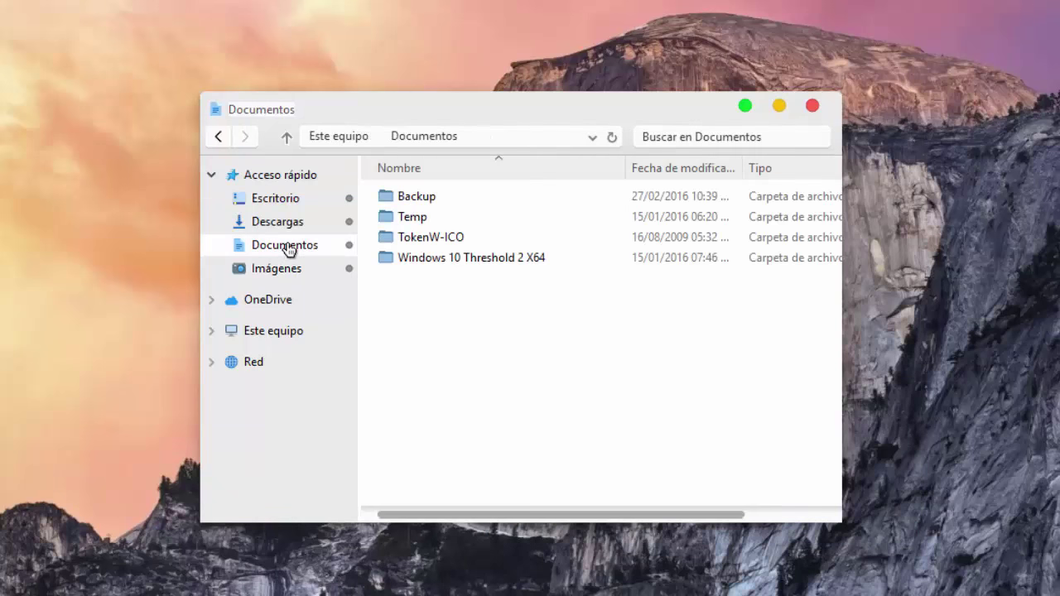
pyautogui.rightClick(446, 331)
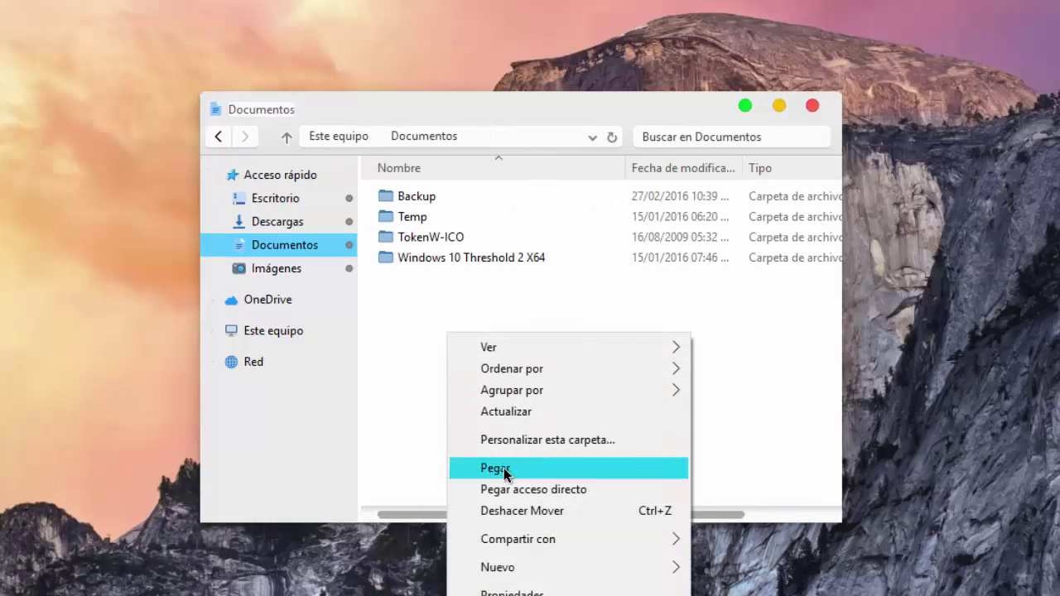
pyautogui.click(502, 470)
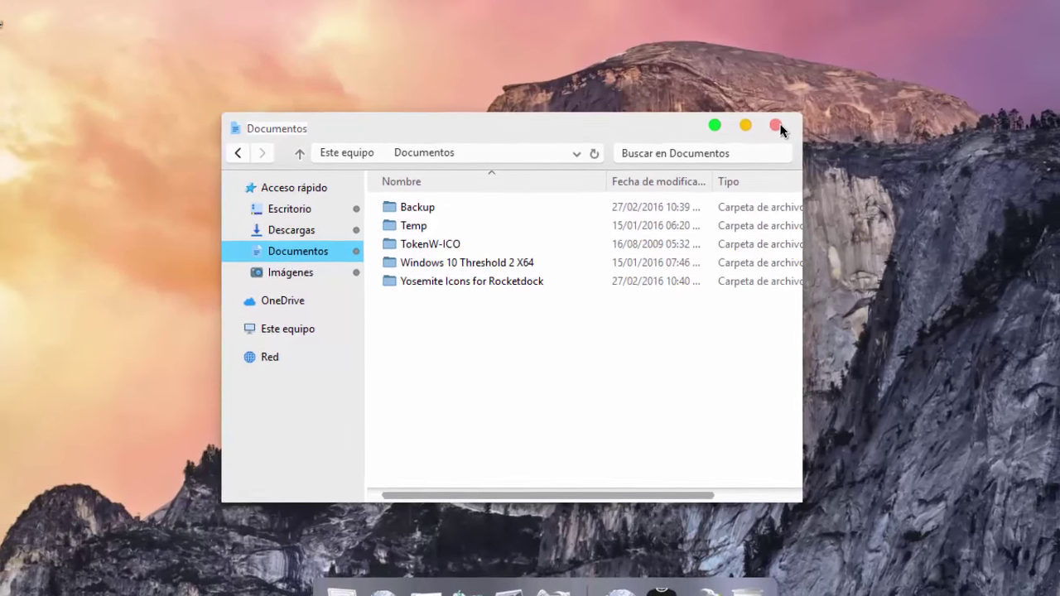
pyautogui.click(815, 107)
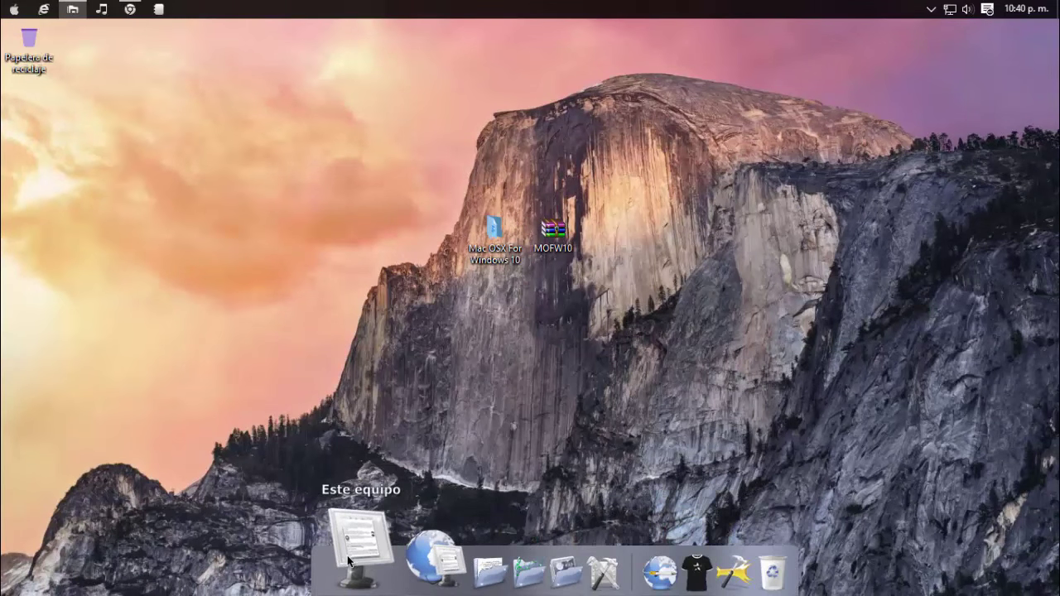
# - Open the icon settings of the dock's Este equipo item and add the Yosemite Icons for Rocketdock folder from Documentos as an icon folder
pyautogui.rightClick(352, 547)
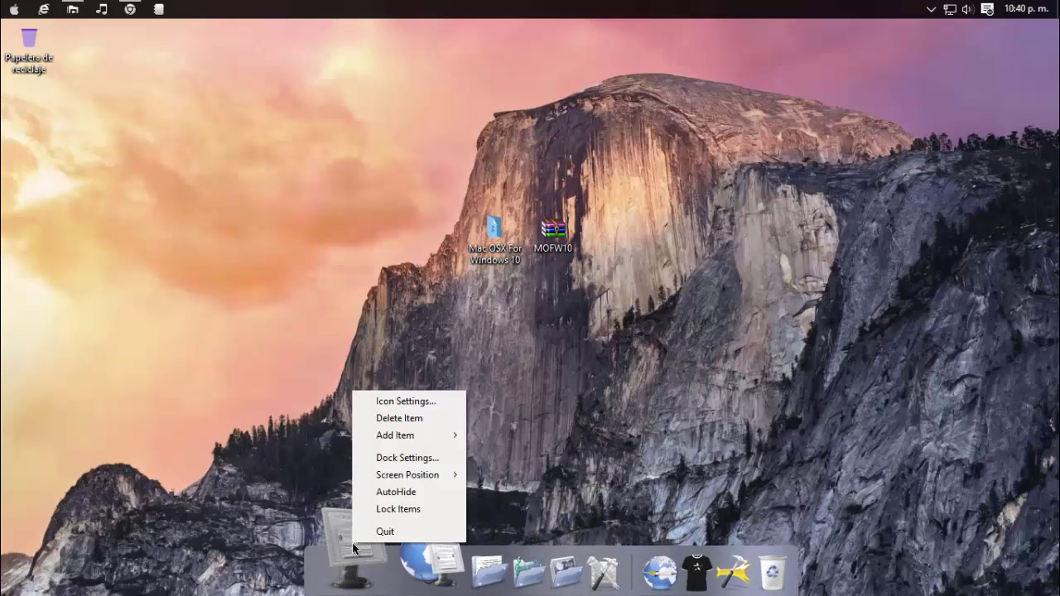
pyautogui.click(428, 403)
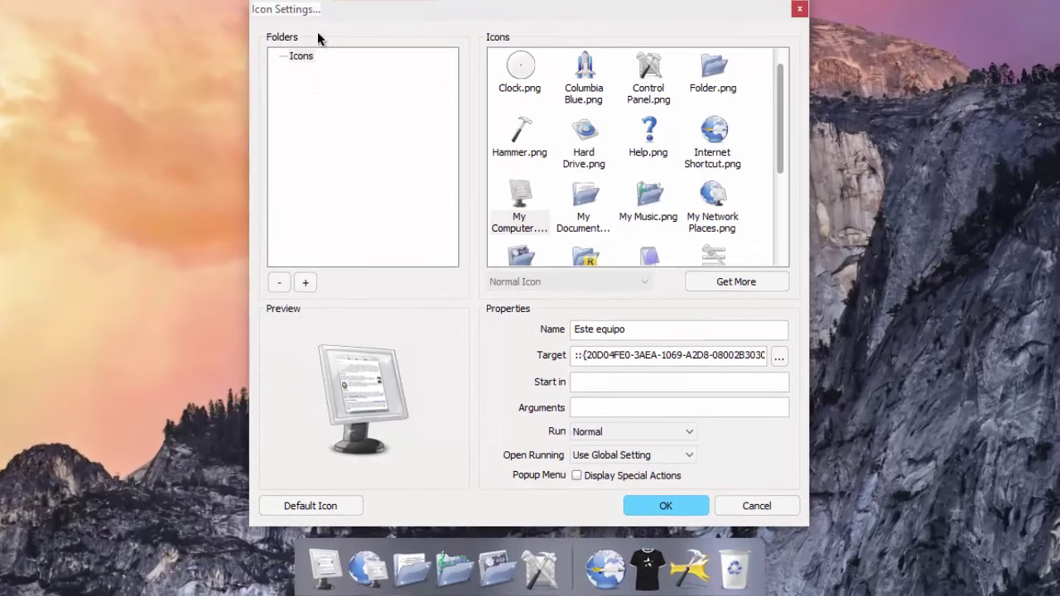
pyautogui.moveTo(323, 15); pyautogui.dragTo(271, 10)
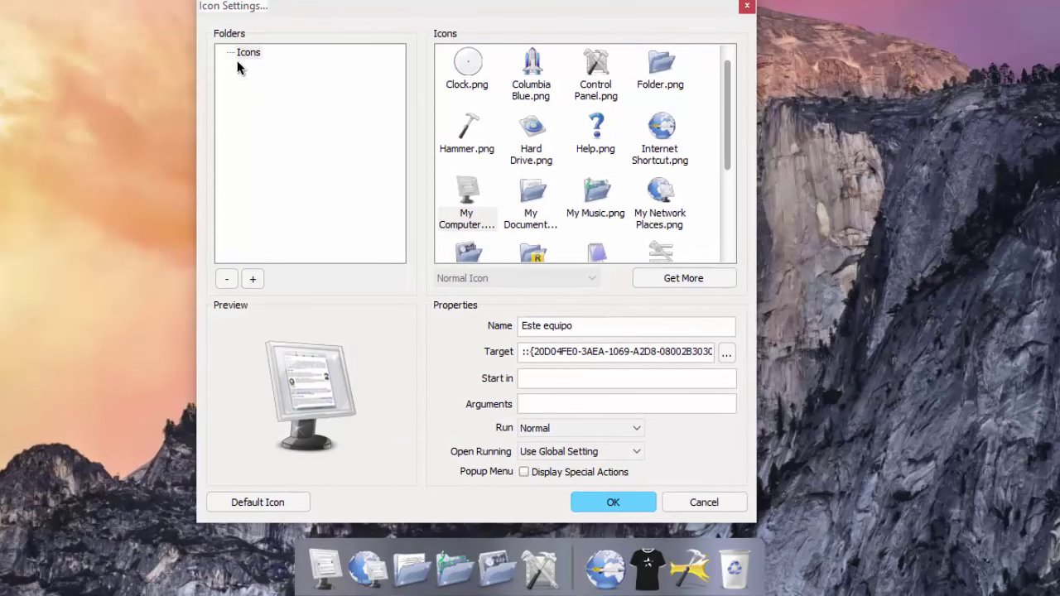
pyautogui.moveTo(728, 78)
pyautogui.mouseDown()
pyautogui.moveTo(730, 146)
pyautogui.moveTo(729, 71)
pyautogui.mouseUp()
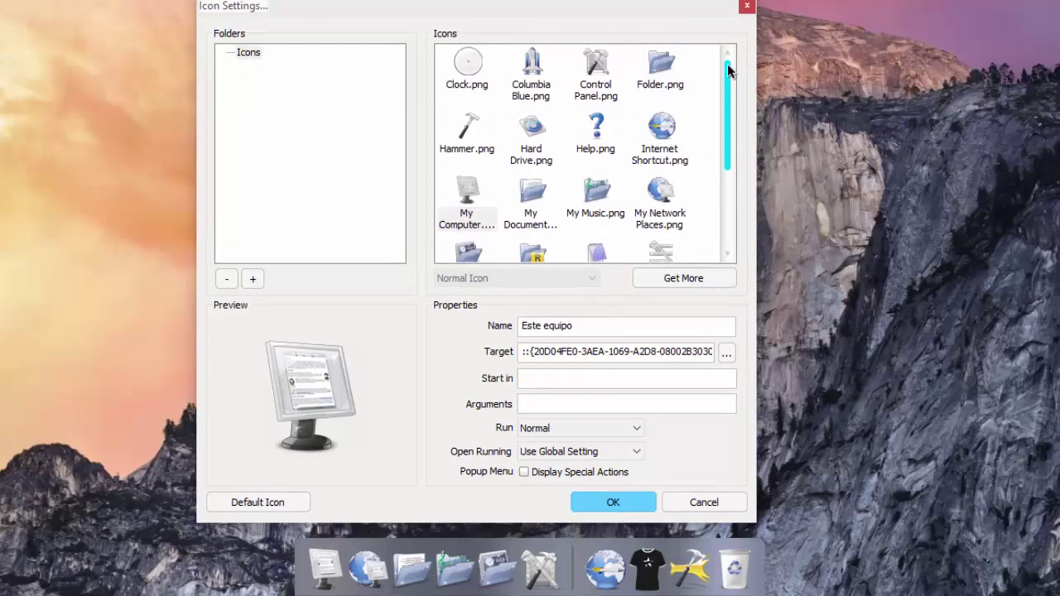
pyautogui.click(253, 282)
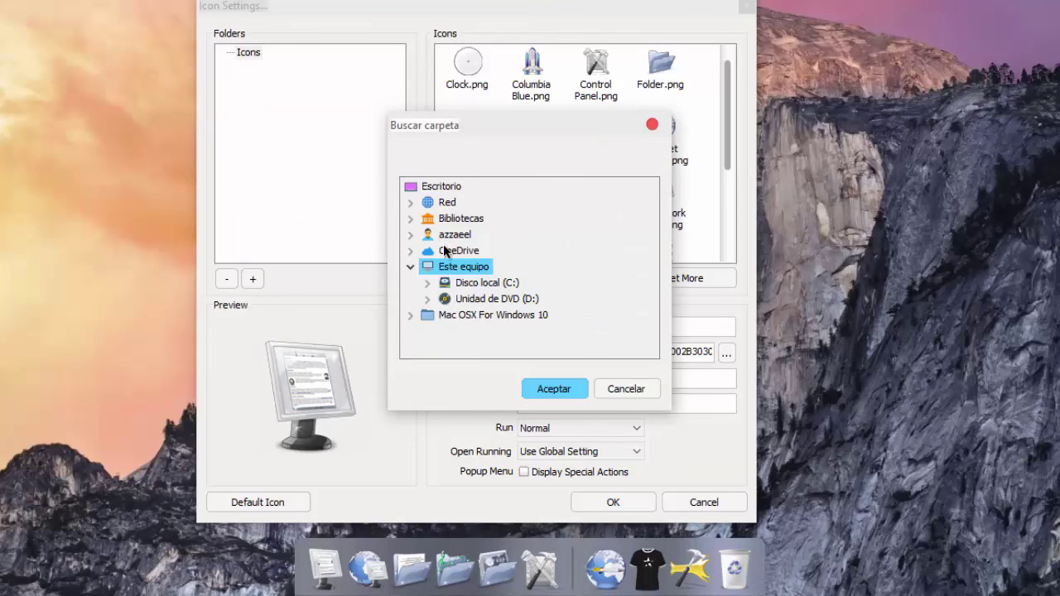
pyautogui.click(412, 236)
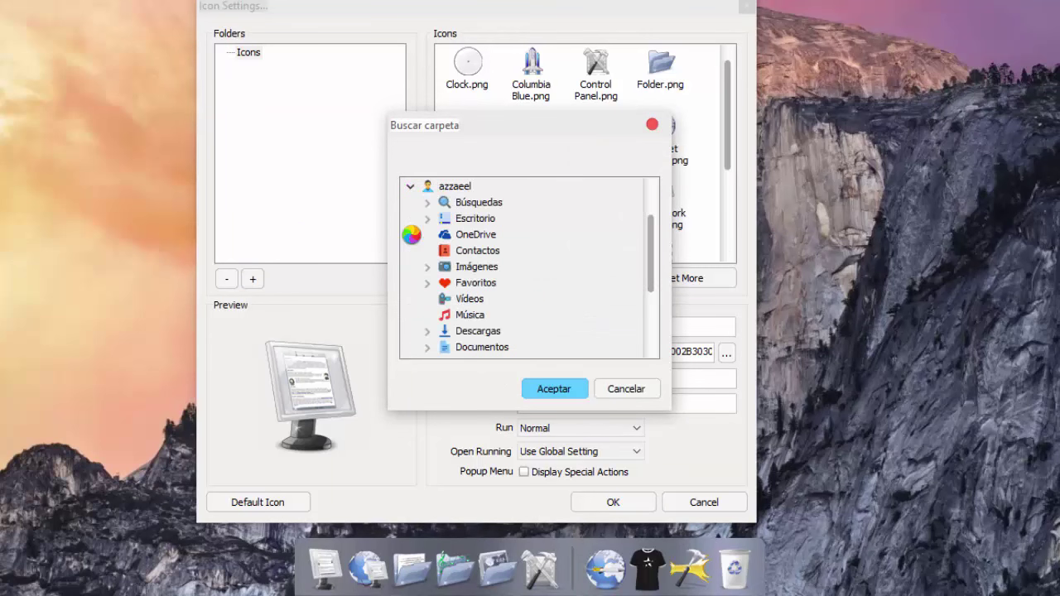
pyautogui.scroll(-1, 639, 249)
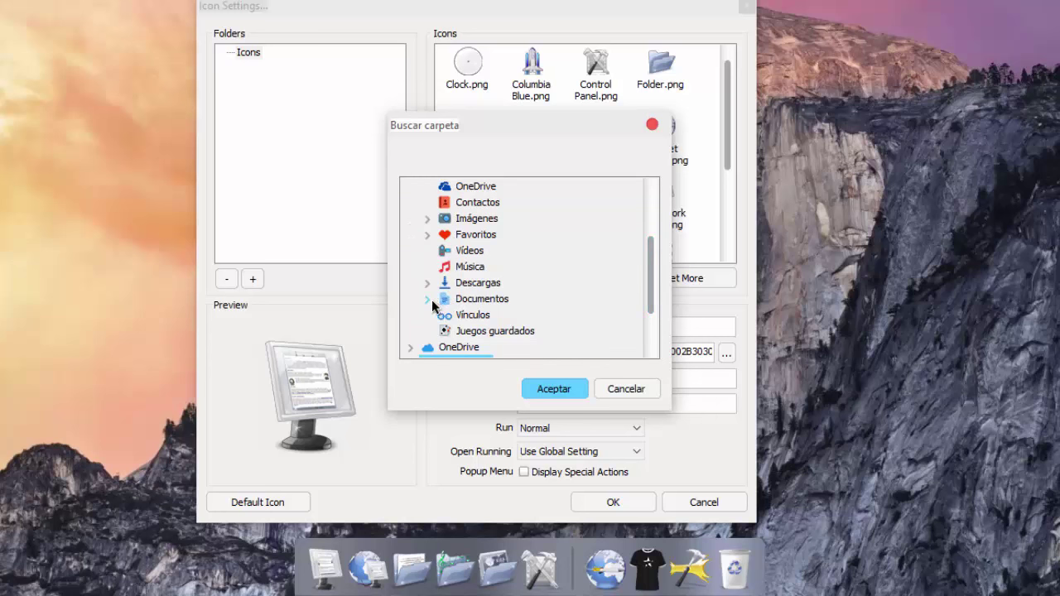
pyautogui.click(428, 299)
pyautogui.scroll(-1, 644, 280)
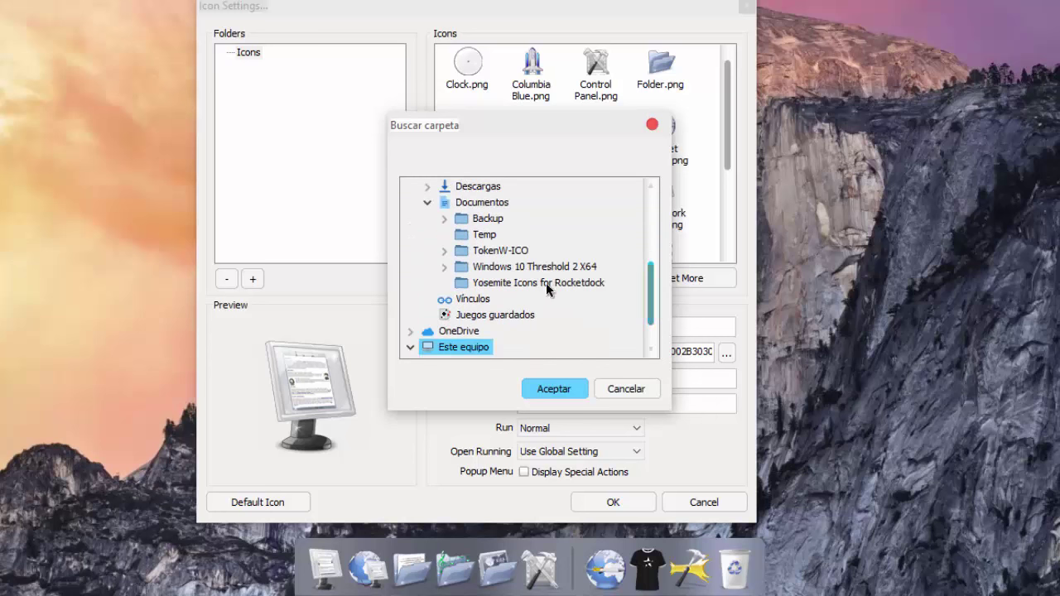
pyautogui.click(479, 284)
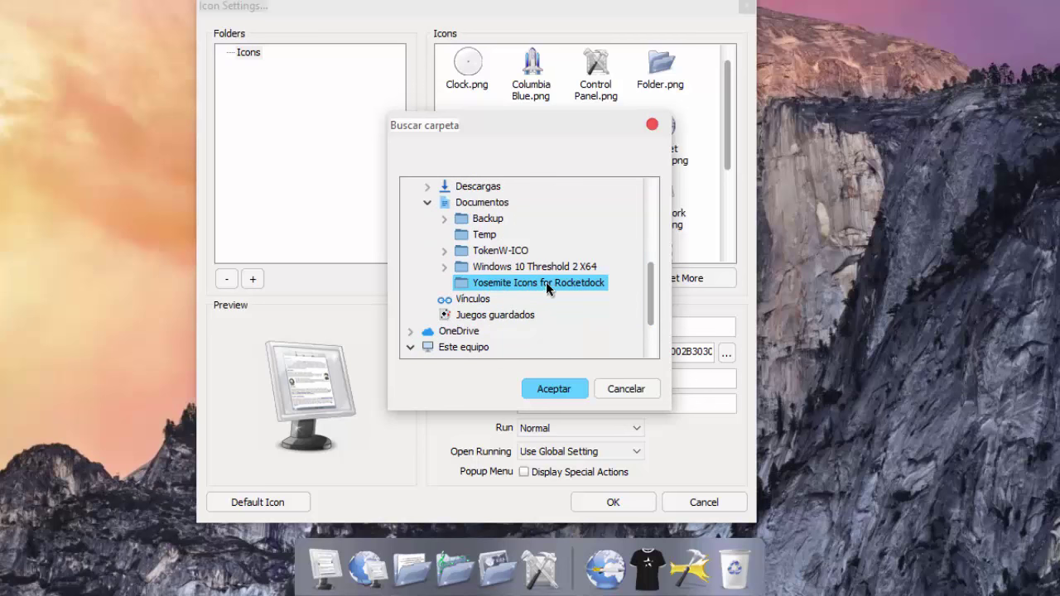
pyautogui.click(559, 389)
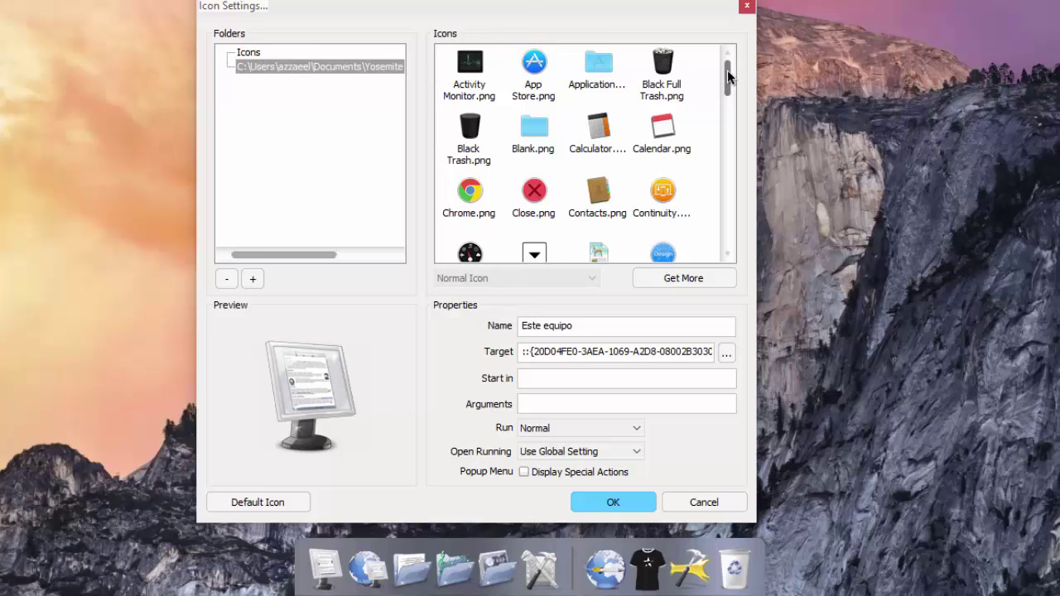
# - Assign Finder.png from the Yosemite icons to the Este equipo dock item and accept
pyautogui.moveTo(729, 78); pyautogui.dragTo(727, 133)
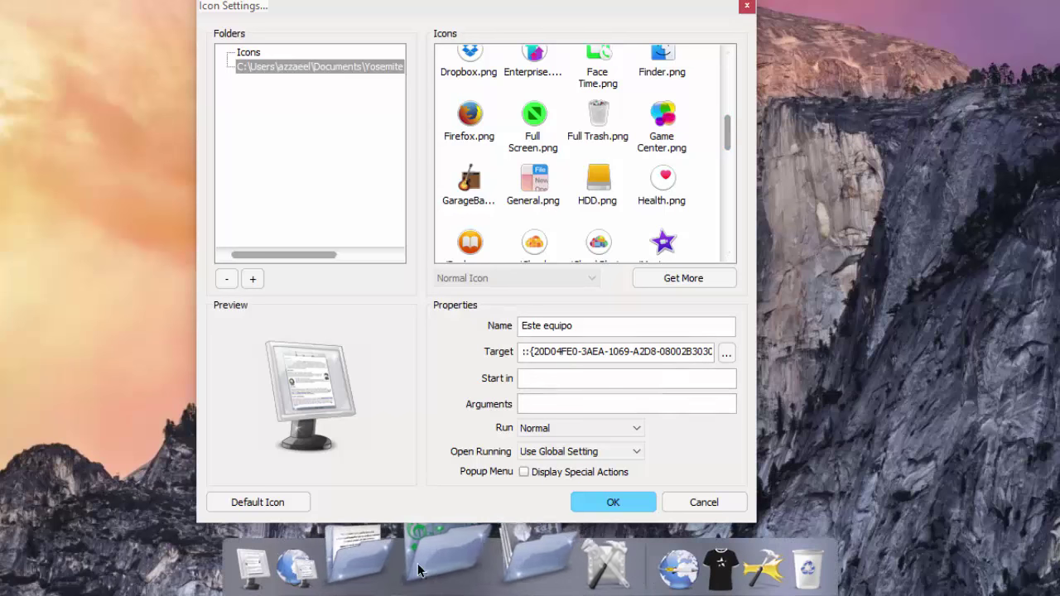
pyautogui.click(667, 65)
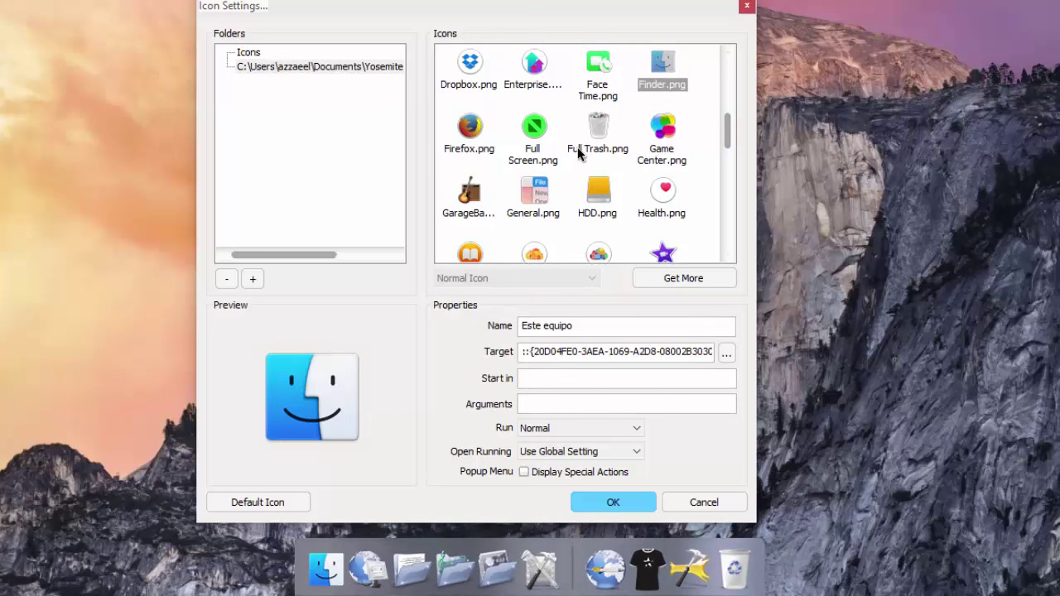
pyautogui.click(602, 501)
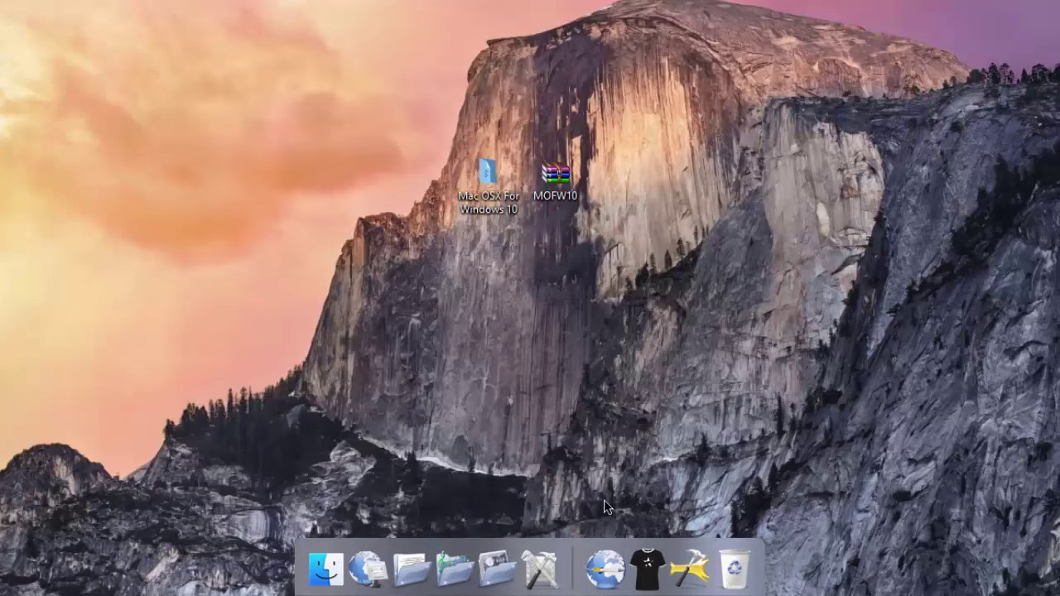
# - Assign Instant Hotspot.png from the Yosemite Icons for Rocketdock folder to the dock's Red item and accept
pyautogui.rightClick(372, 552)
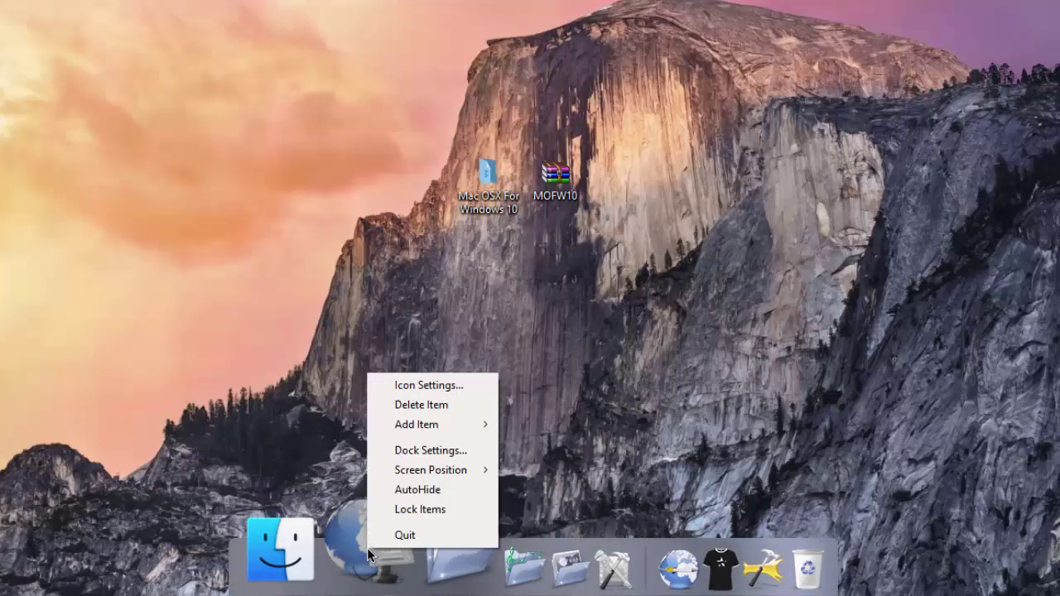
pyautogui.click(421, 384)
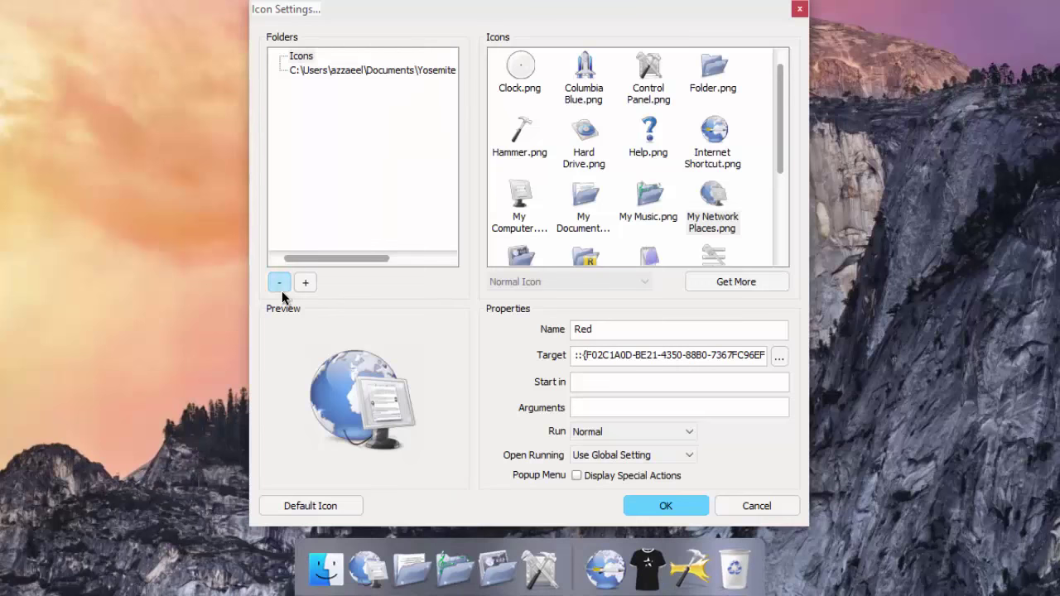
pyautogui.click(319, 69)
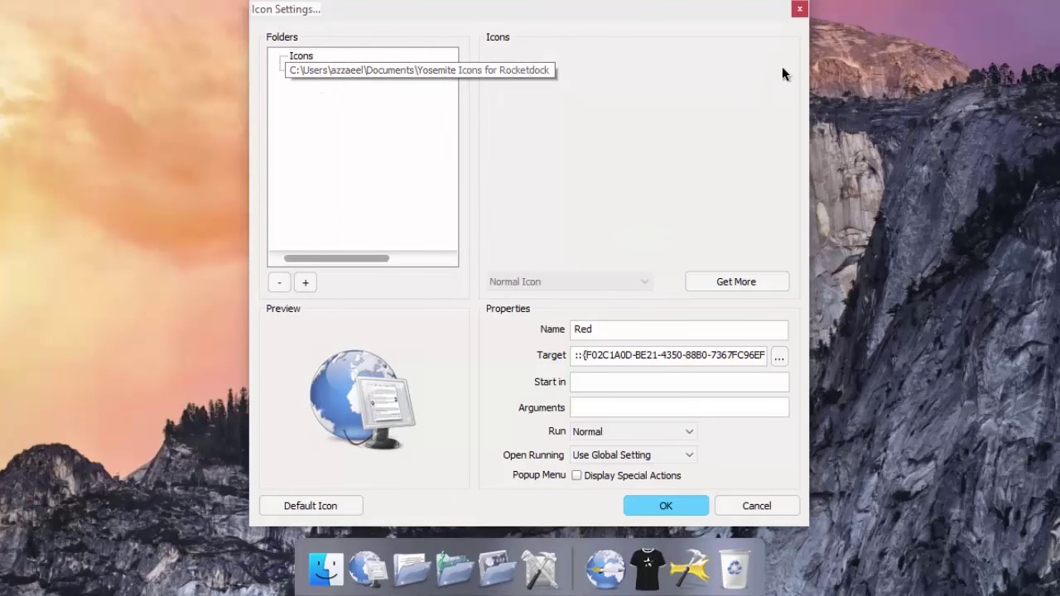
pyautogui.moveTo(781, 76); pyautogui.dragTo(780, 103)
pyautogui.moveTo(781, 112); pyautogui.dragTo(787, 169)
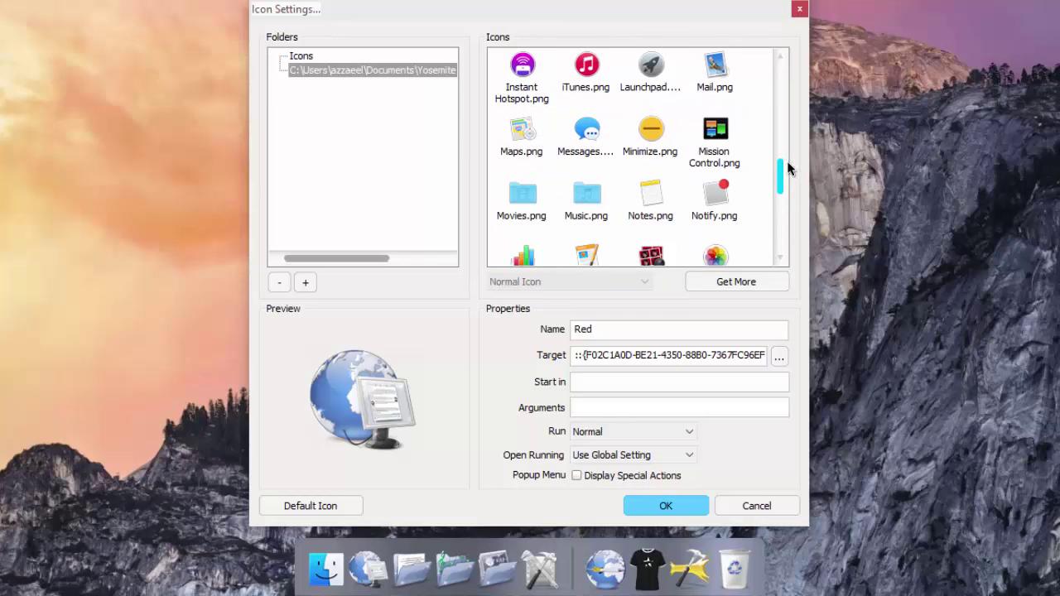
pyautogui.click(537, 97)
pyautogui.click(665, 507)
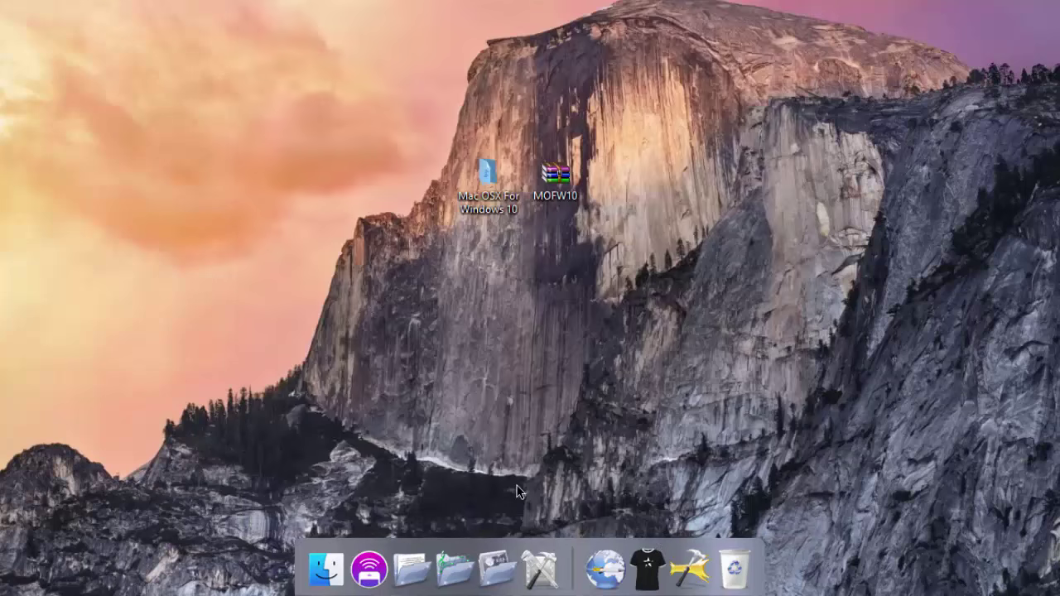
# - Give the dock's Documentos item the blue documents folder icon from the Yosemite icons and accept
pyautogui.rightClick(409, 540)
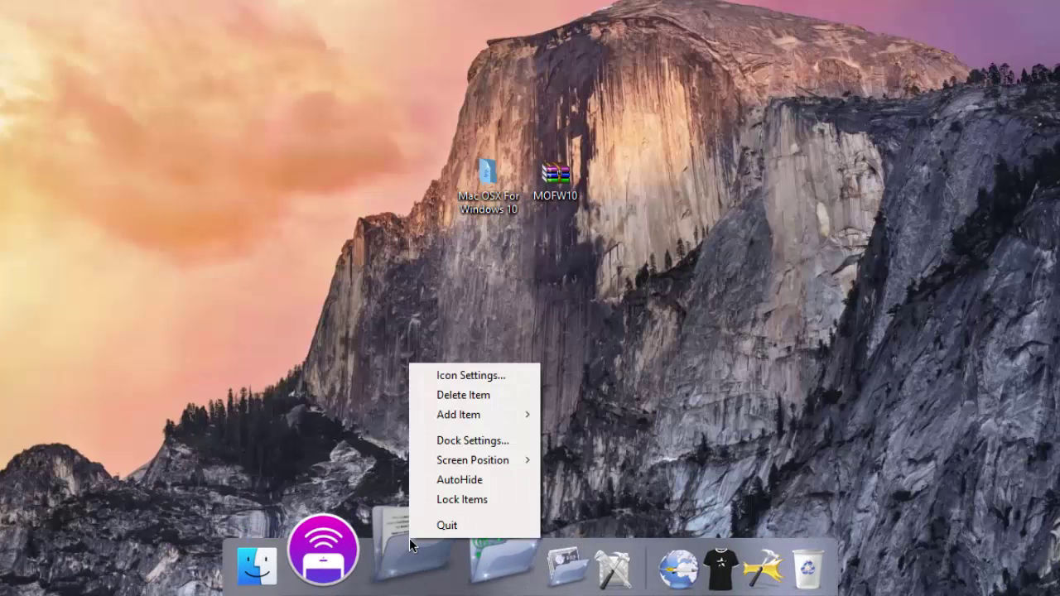
pyautogui.click(459, 375)
pyautogui.click(371, 73)
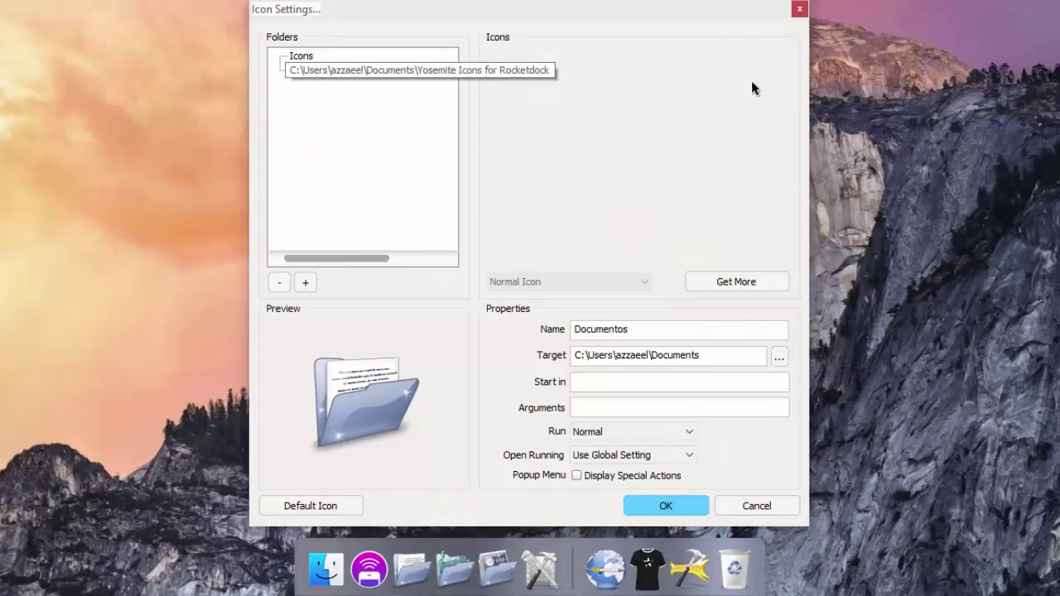
pyautogui.moveTo(779, 77); pyautogui.dragTo(780, 116)
pyautogui.click(650, 116)
pyautogui.click(665, 506)
# - Assign Music.png from the Yosemite icons to the dock's Música item and accept
pyautogui.rightClick(455, 568)
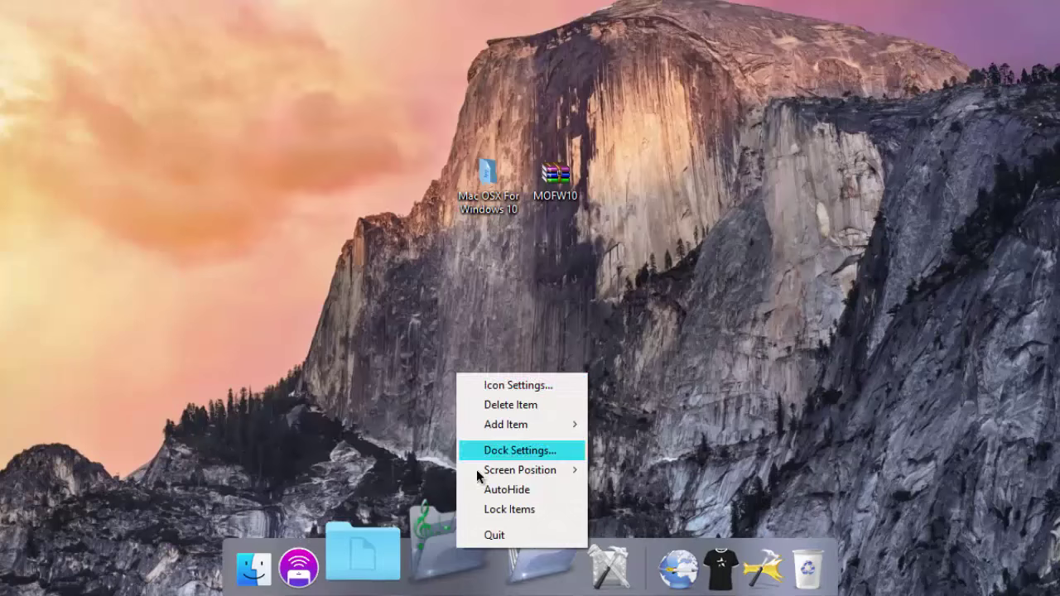
pyautogui.click(513, 379)
pyautogui.click(371, 71)
pyautogui.moveTo(779, 112); pyautogui.dragTo(783, 187)
pyautogui.click(586, 162)
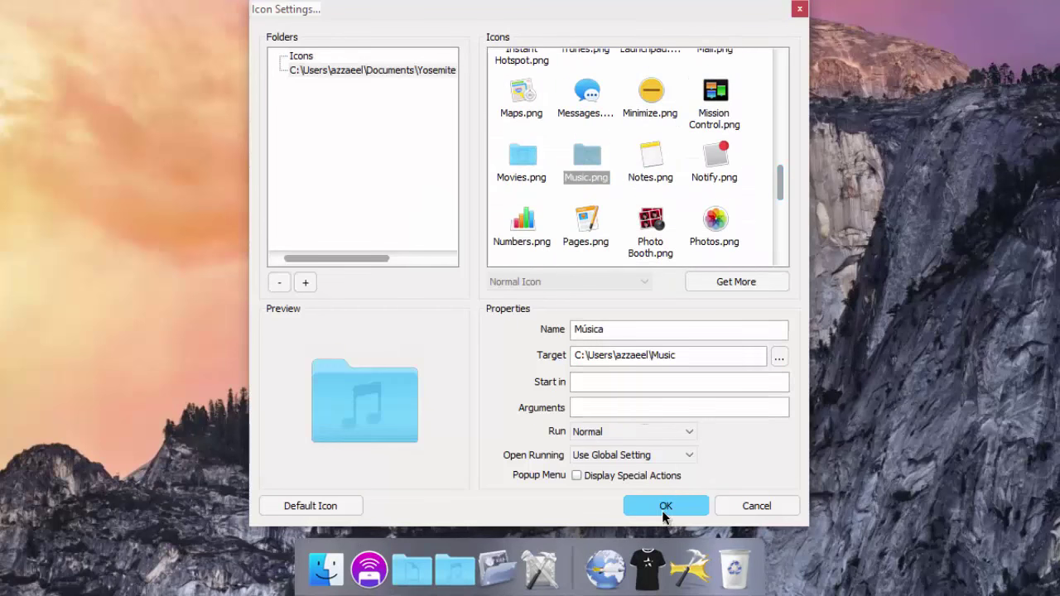
pyautogui.click(665, 505)
# - Delete the pictures folder, globe and T-shirt items from the dock
pyautogui.rightClick(497, 563)
pyautogui.click(542, 392)
pyautogui.rightClick(577, 549)
pyautogui.click(628, 399)
pyautogui.rightClick(609, 555)
pyautogui.click(638, 398)
# - Assign the Launchpad rocket icon from the Yosemite icons to the dock's hammer item
pyautogui.rightClick(627, 544)
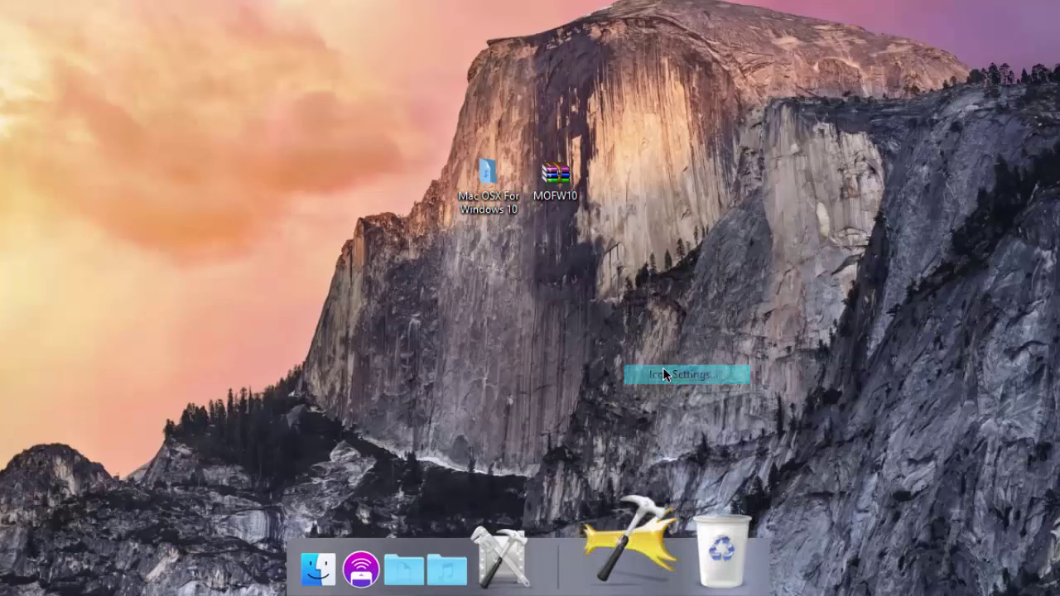
pyautogui.click(622, 372)
pyautogui.click(364, 71)
pyautogui.moveTo(779, 141); pyautogui.dragTo(776, 178)
pyautogui.click(651, 76)
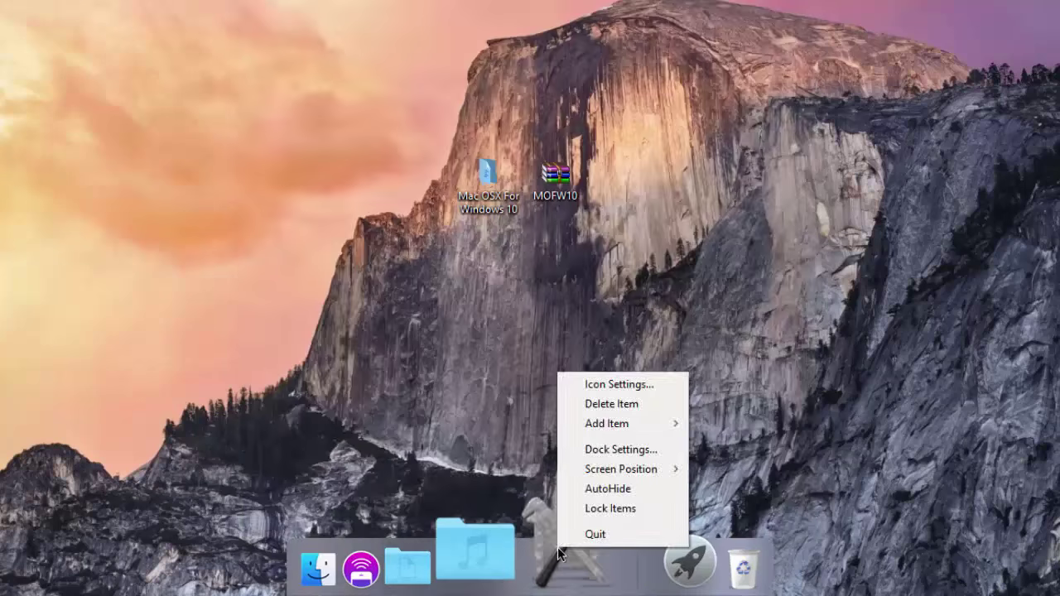
# - Assign System Preferences.png from the Yosemite icons to the dock's Todos los elementos de Panel de control item and accept
pyautogui.click(615, 381)
pyautogui.click(389, 69)
pyautogui.moveTo(779, 83); pyautogui.dragTo(777, 225)
pyautogui.click(590, 215)
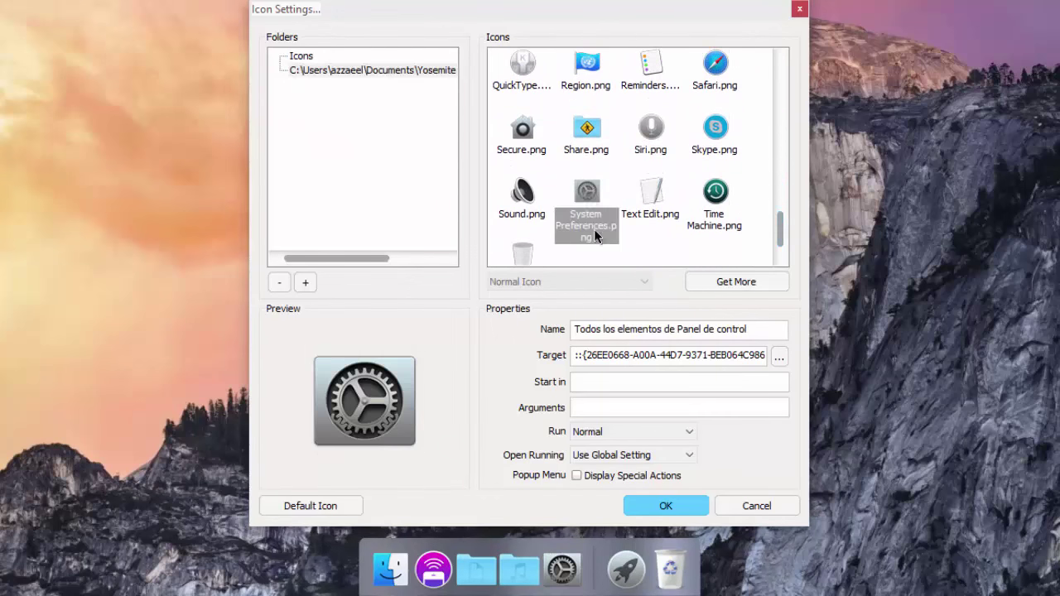
pyautogui.click(666, 505)
# - Give the dock's recycle bin item the dark, full trash can icon and accept
pyautogui.rightClick(674, 530)
pyautogui.moveTo(828, 475)
pyautogui.click(891, 396)
pyautogui.moveTo(780, 126); pyautogui.dragTo(780, 76)
pyautogui.click(714, 70)
pyautogui.click(668, 506)
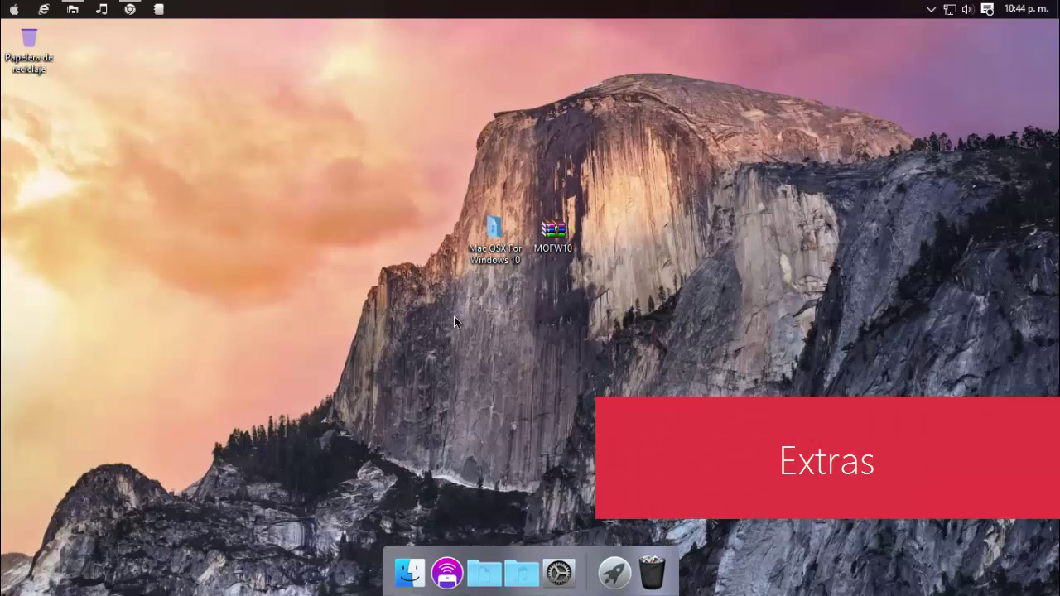
# - Unpin Notepad++, Google Chrome, the music player, File Explorer and Internet Explorer from the taskbar
pyautogui.rightClick(188, 16)
pyautogui.rightClick(159, 12)
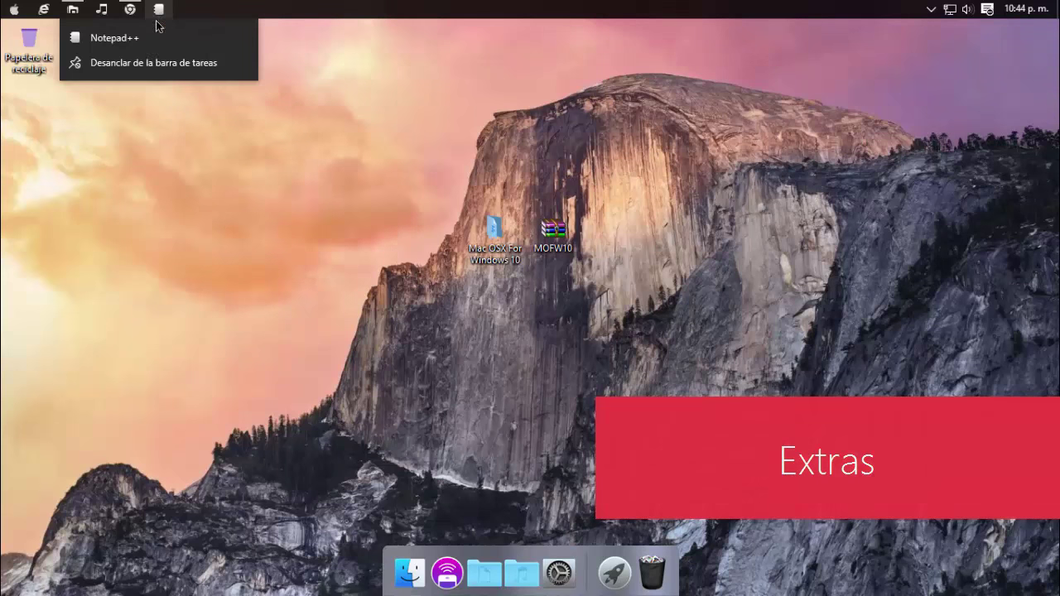
pyautogui.click(154, 62)
pyautogui.rightClick(130, 10)
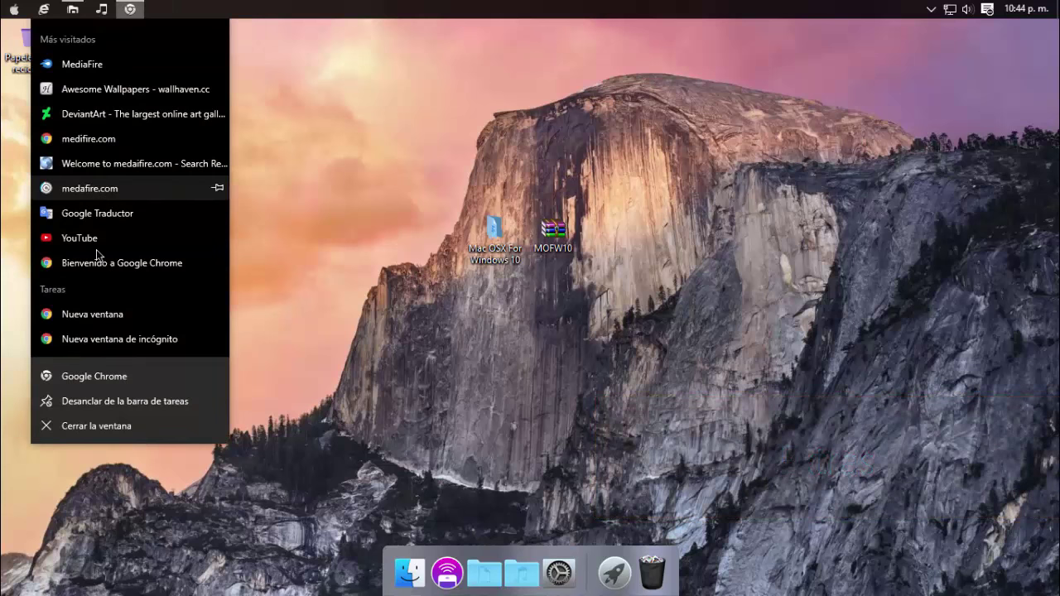
pyautogui.click(81, 404)
pyautogui.rightClick(101, 10)
pyautogui.click(123, 125)
pyautogui.rightClick(72, 9)
pyautogui.click(83, 195)
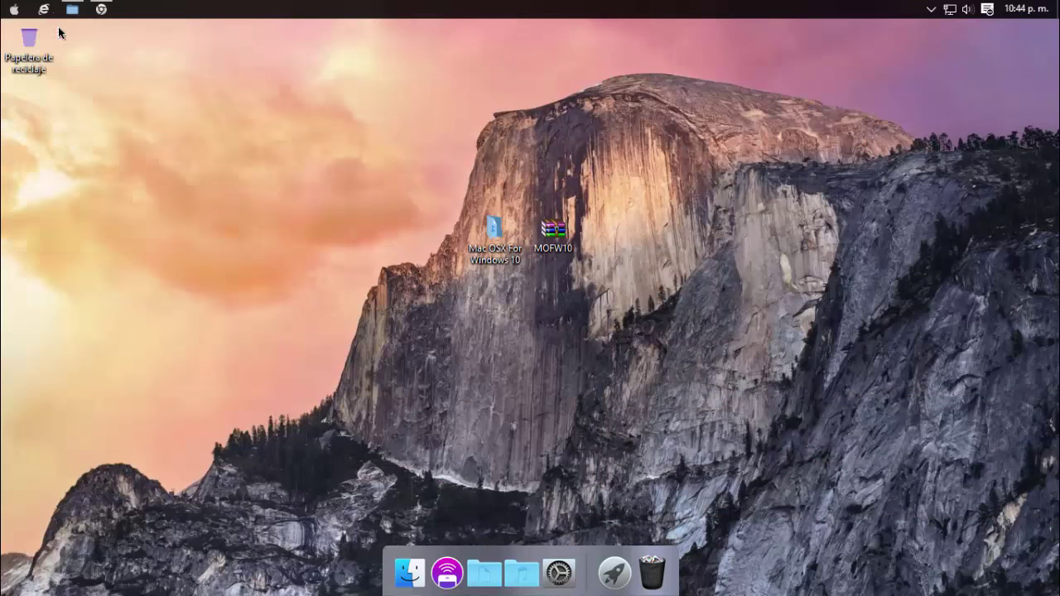
pyautogui.rightClick(43, 9)
pyautogui.click(59, 63)
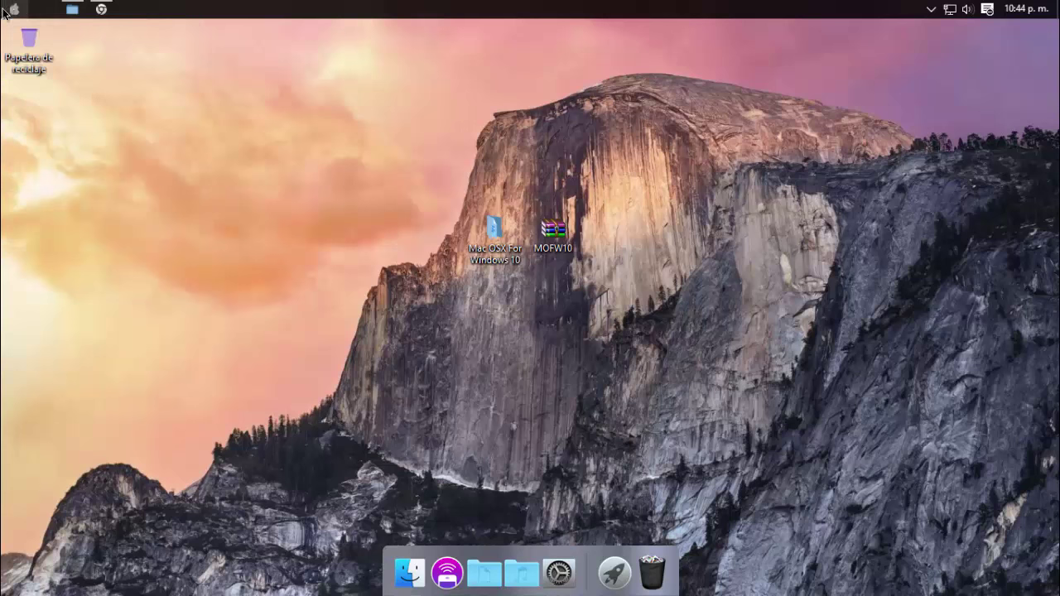
# - Re-pin Google Chrome to the taskbar so that it uses its original coloured icon
pyautogui.rightClick(71, 9)
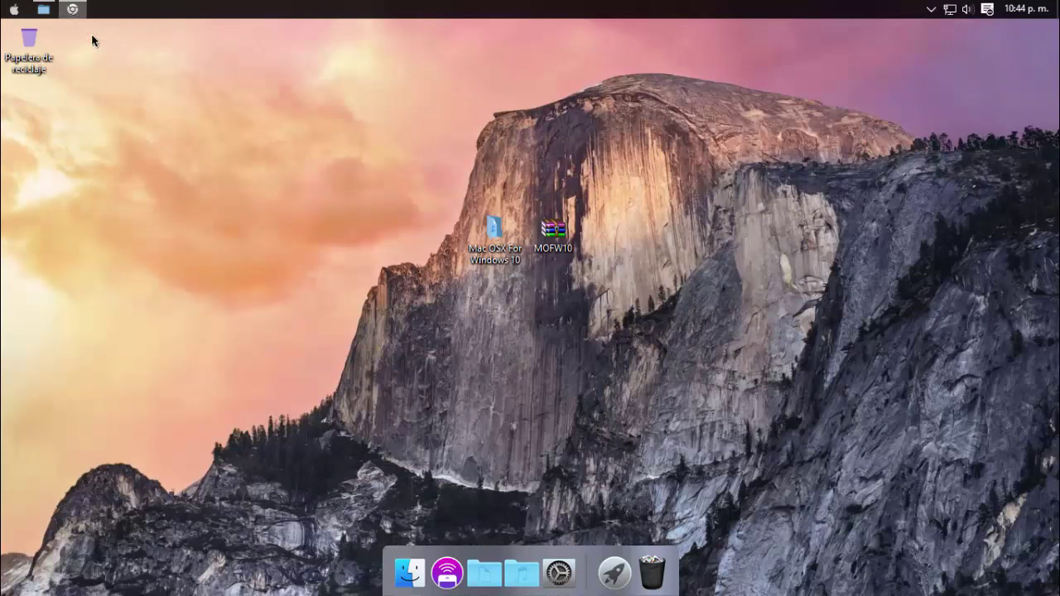
pyautogui.click(90, 388)
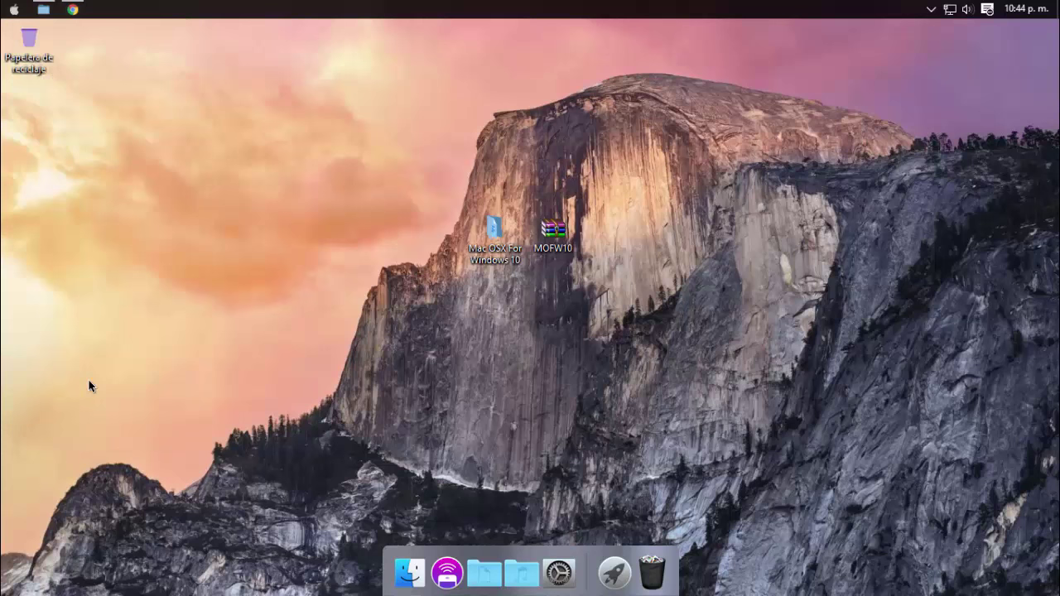
pyautogui.rightClick(72, 9)
pyautogui.click(265, 153)
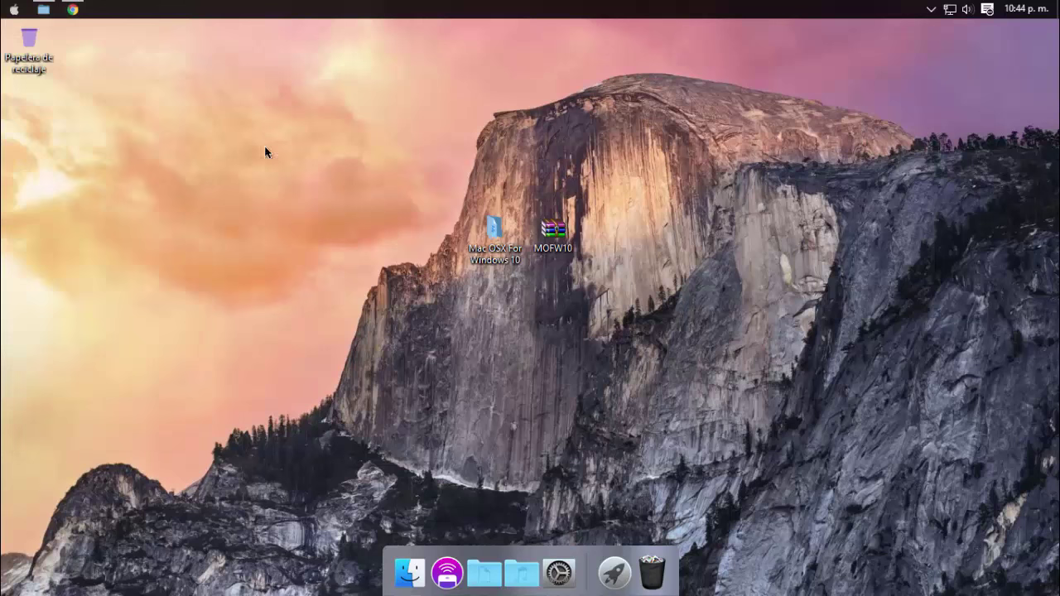
pyautogui.rightClick(72, 9)
pyautogui.click(91, 379)
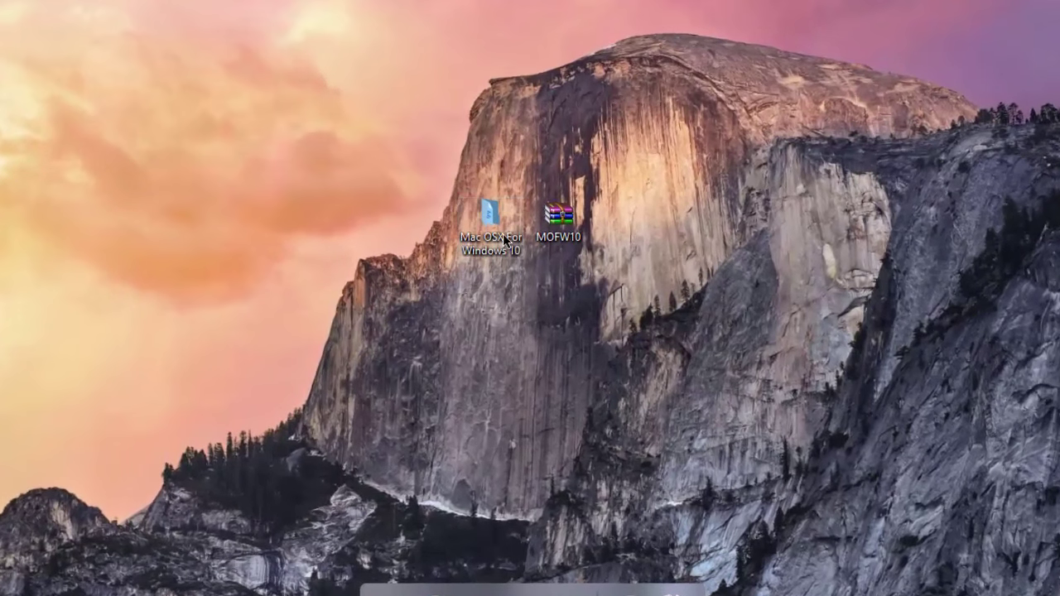
# - In Mac OSX For Windows 10 > Icons > Flat Color W10 IconPack, rename Flat Color 48x48.theme.ra_ to Flat Color 48x48.theme.rar and accept the extension change
pyautogui.doubleClick(491, 217)
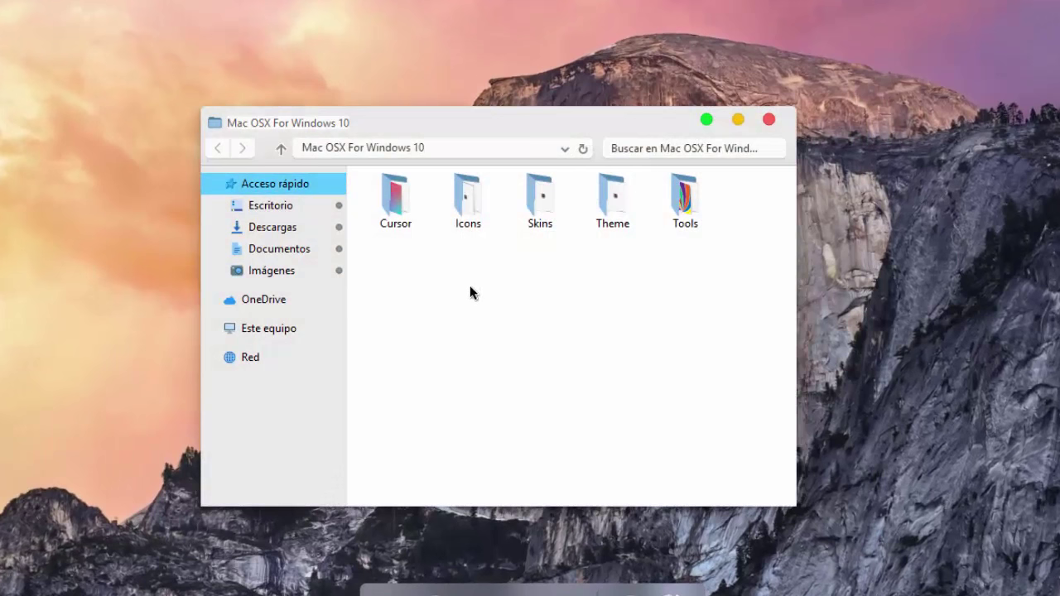
pyautogui.doubleClick(468, 198)
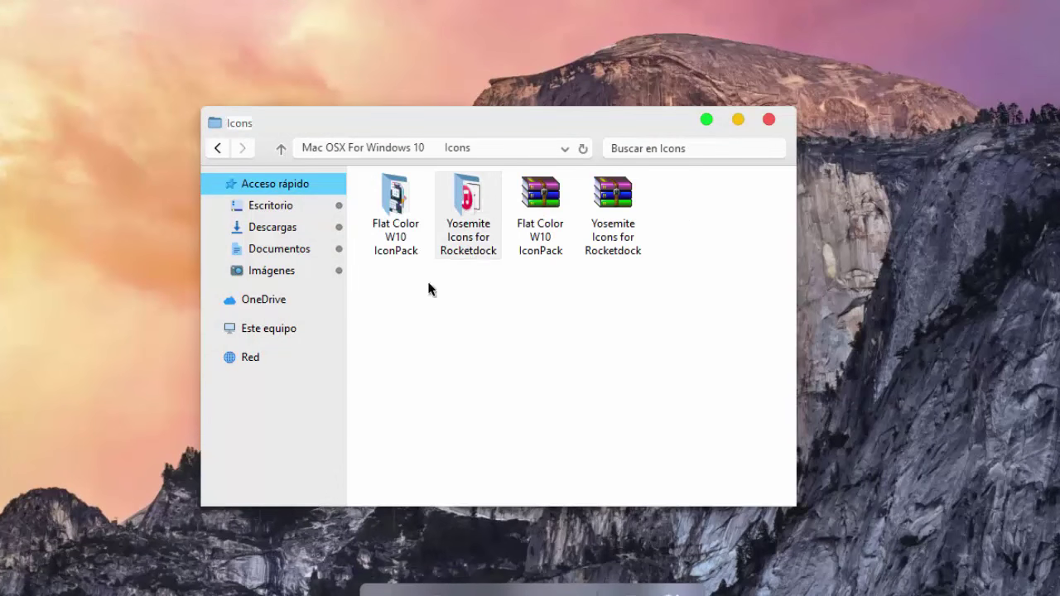
pyautogui.doubleClick(403, 241)
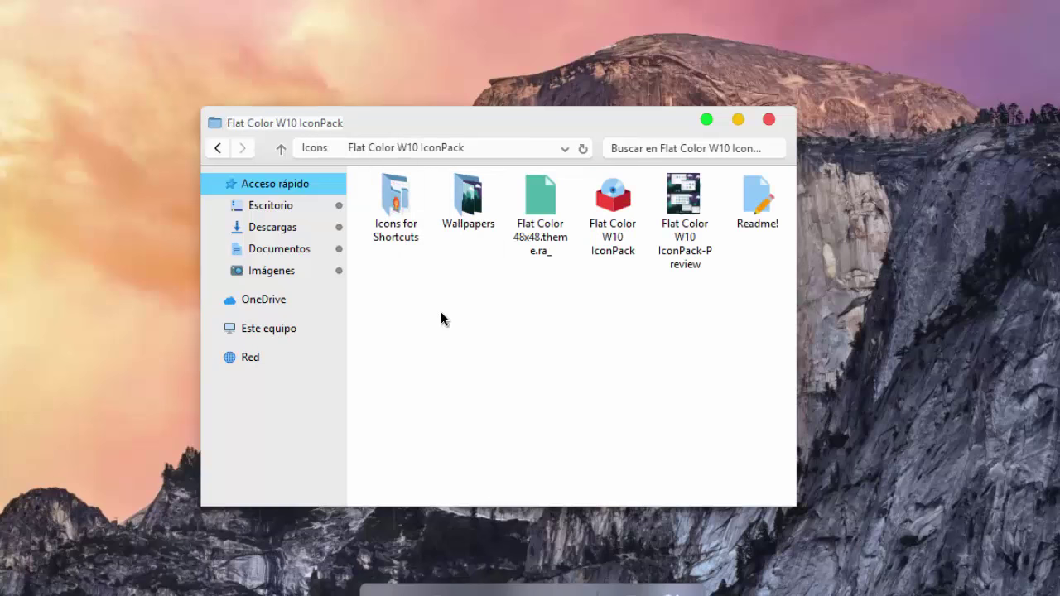
pyautogui.rightClick(553, 248)
pyautogui.click(613, 566)
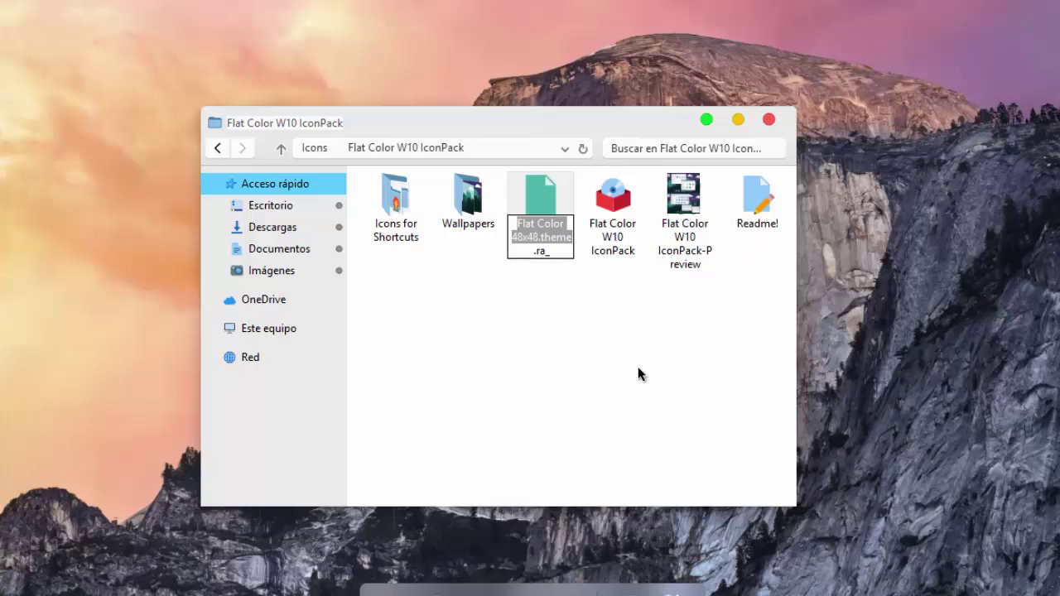
pyautogui.press('End')
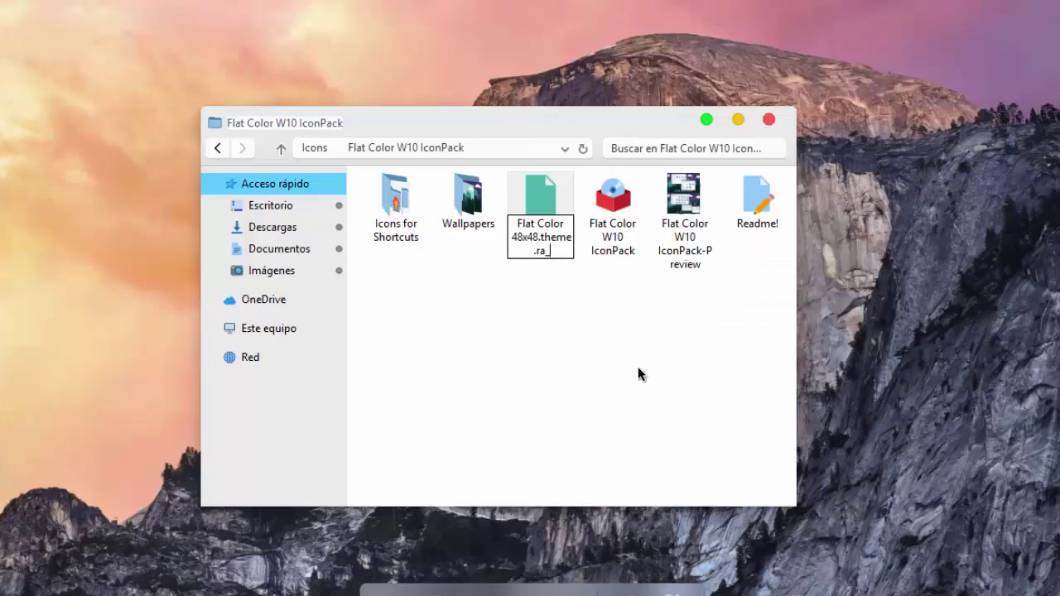
pyautogui.press('BackSpace')
pyautogui.press('Return')
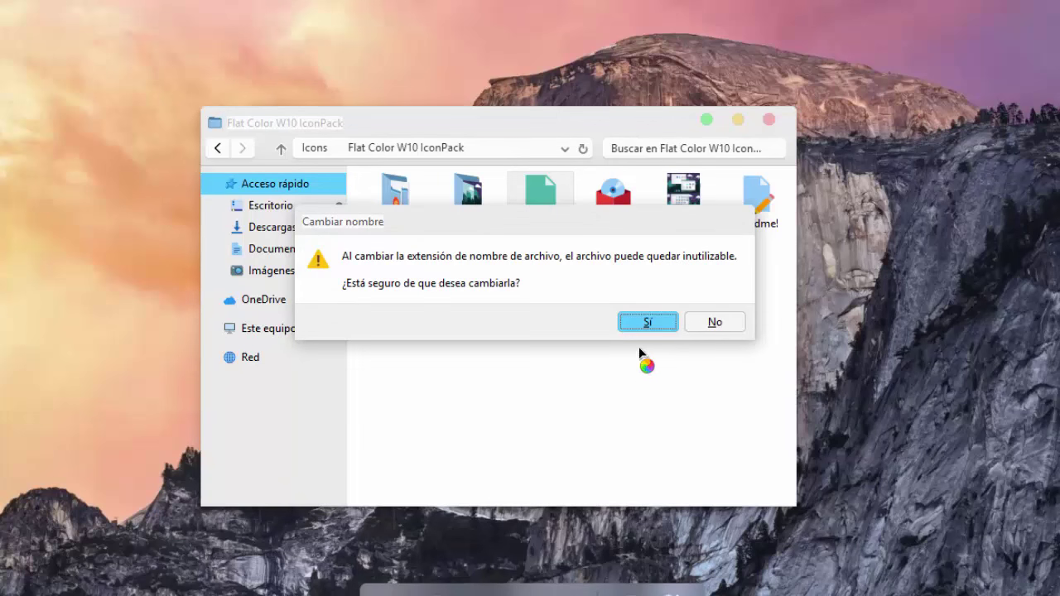
pyautogui.click(648, 323)
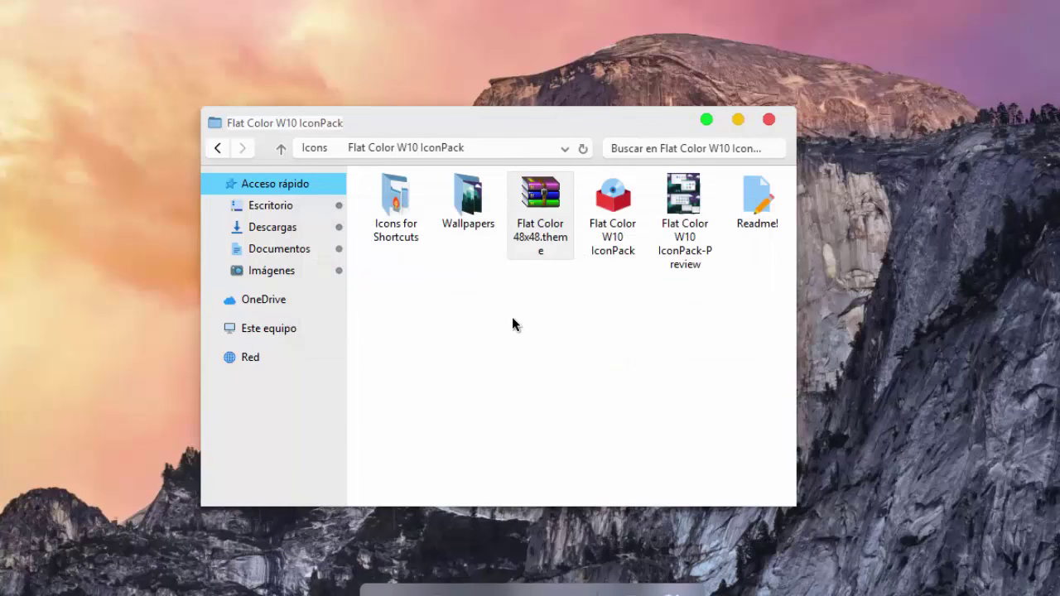
# - Install the WinRAR theme from Flat Color 48x48.theme.rar and allow WinRAR to make changes to the PC
pyautogui.doubleClick(542, 239)
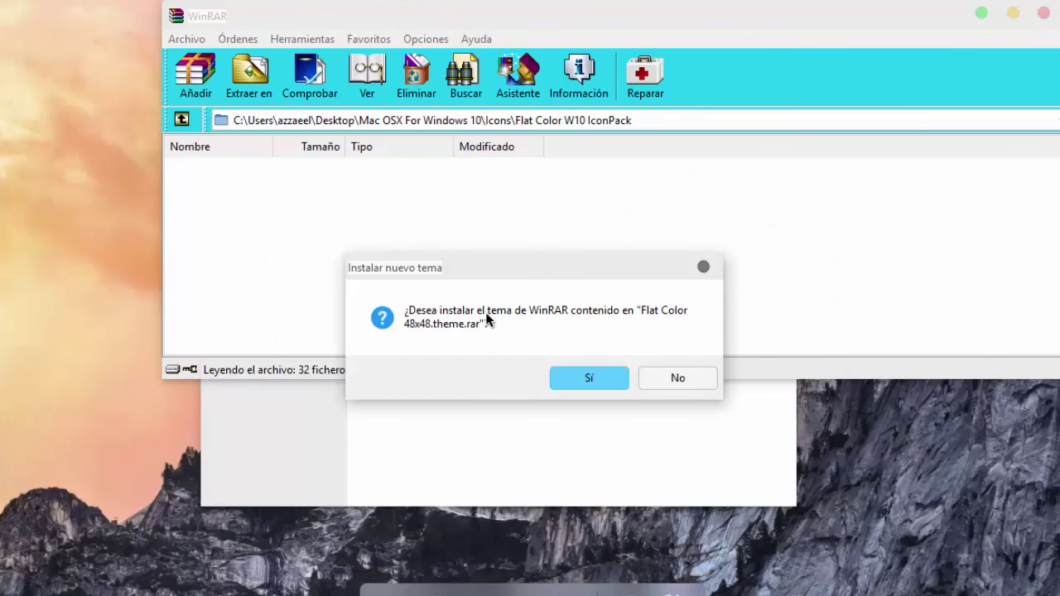
pyautogui.click(582, 377)
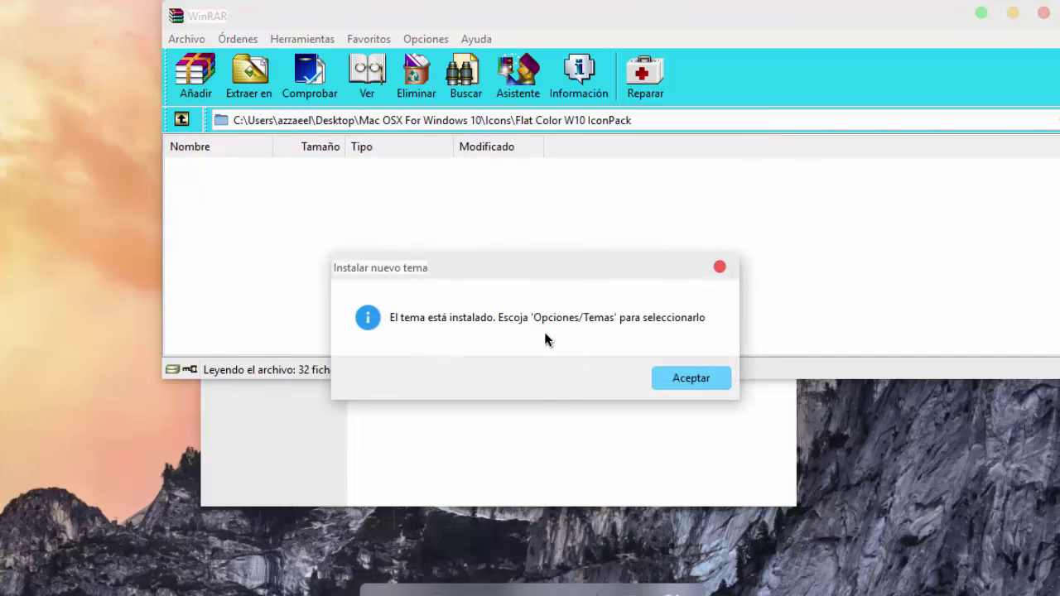
pyautogui.click(680, 380)
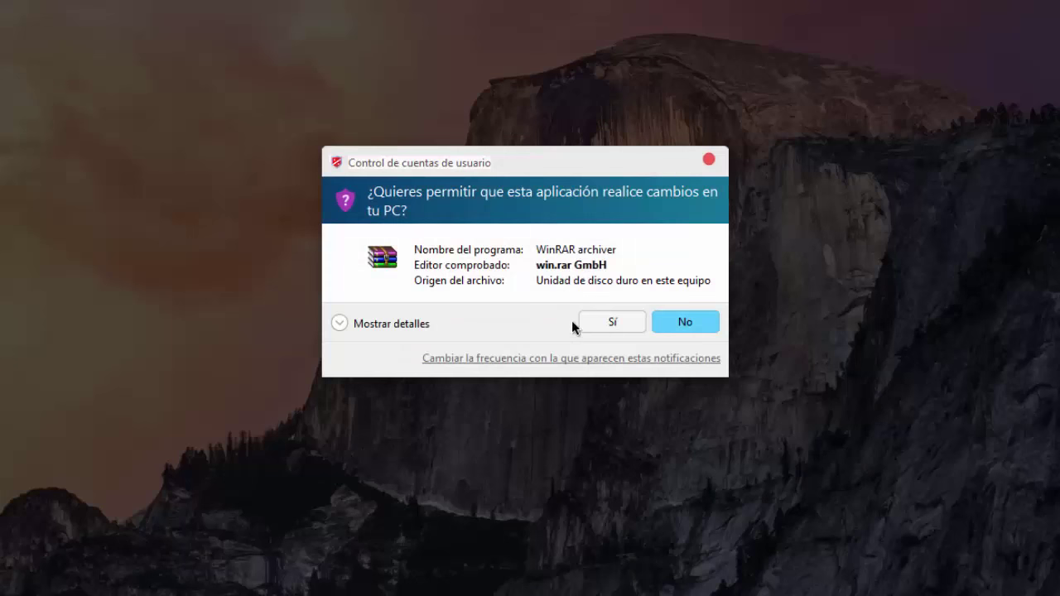
pyautogui.click(599, 327)
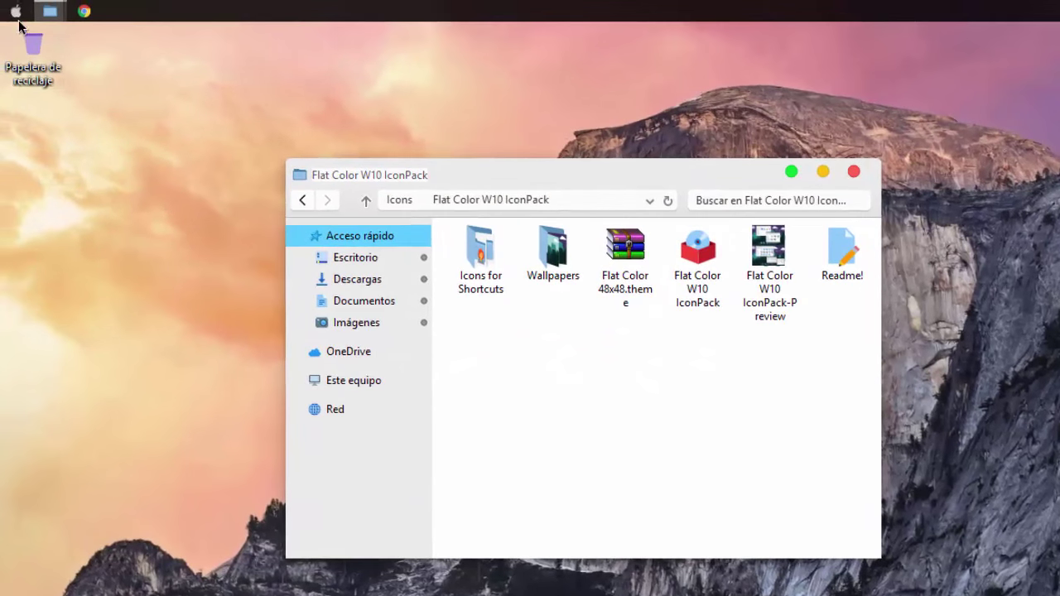
# - Open WinRAR, switch its theme to Flat Color 48x48 and close the window
pyautogui.click(16, 10)
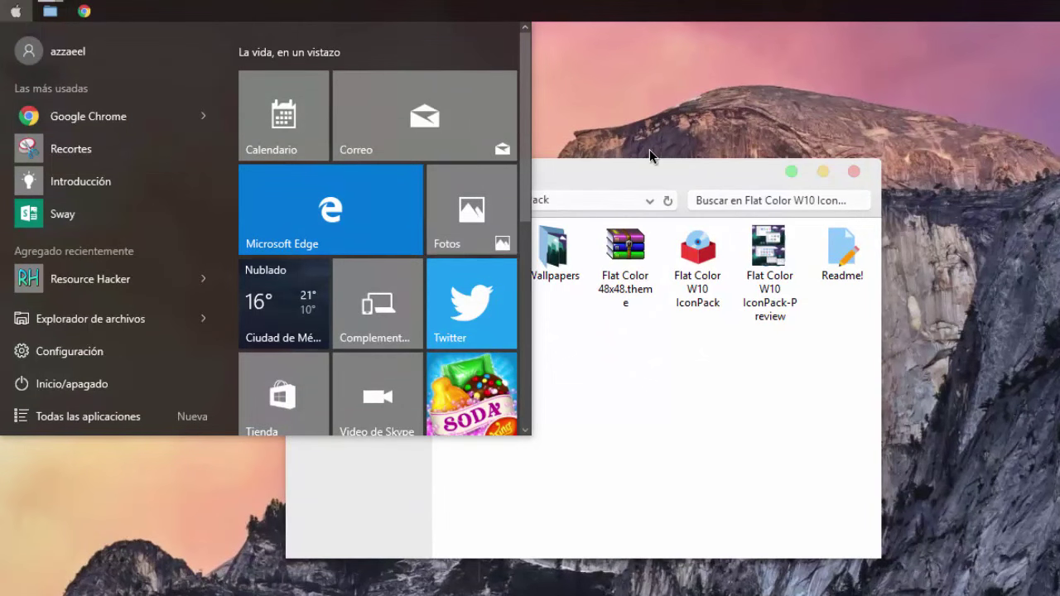
pyautogui.write('win')
pyautogui.press('Return')
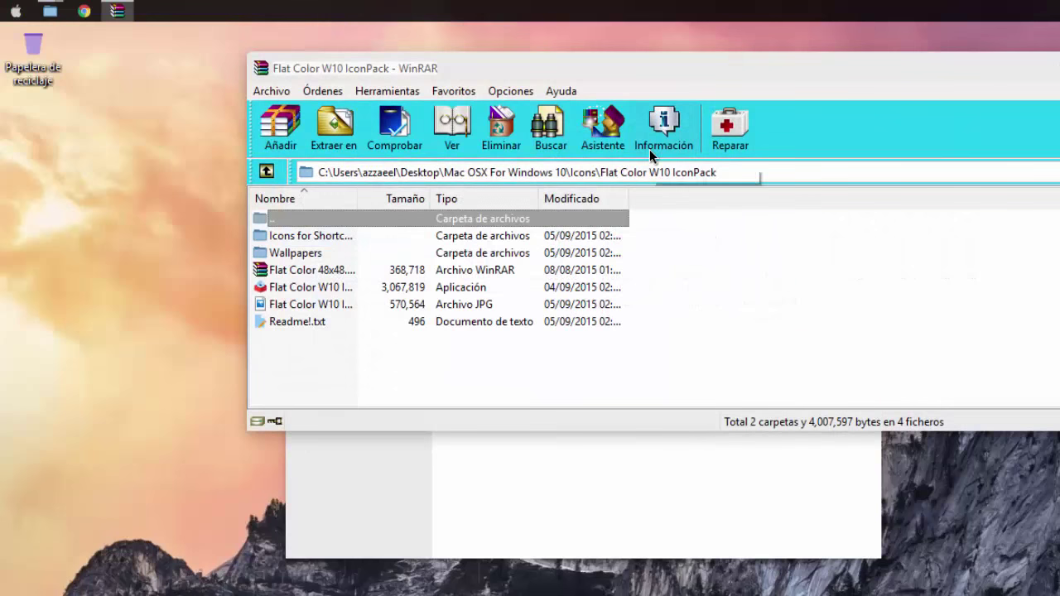
pyautogui.click(507, 91)
pyautogui.moveTo(588, 207)
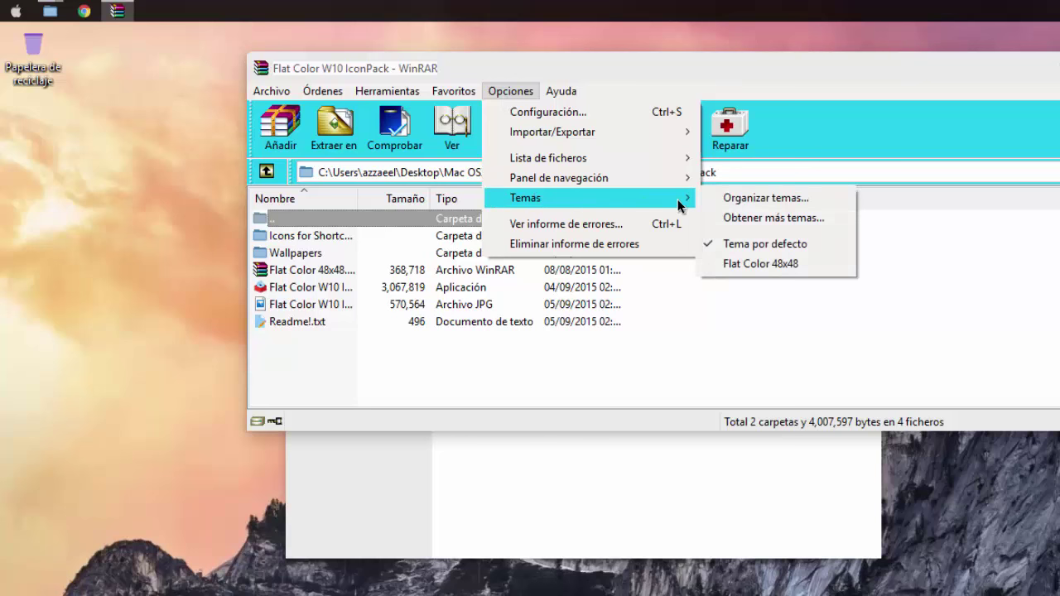
pyautogui.click(740, 263)
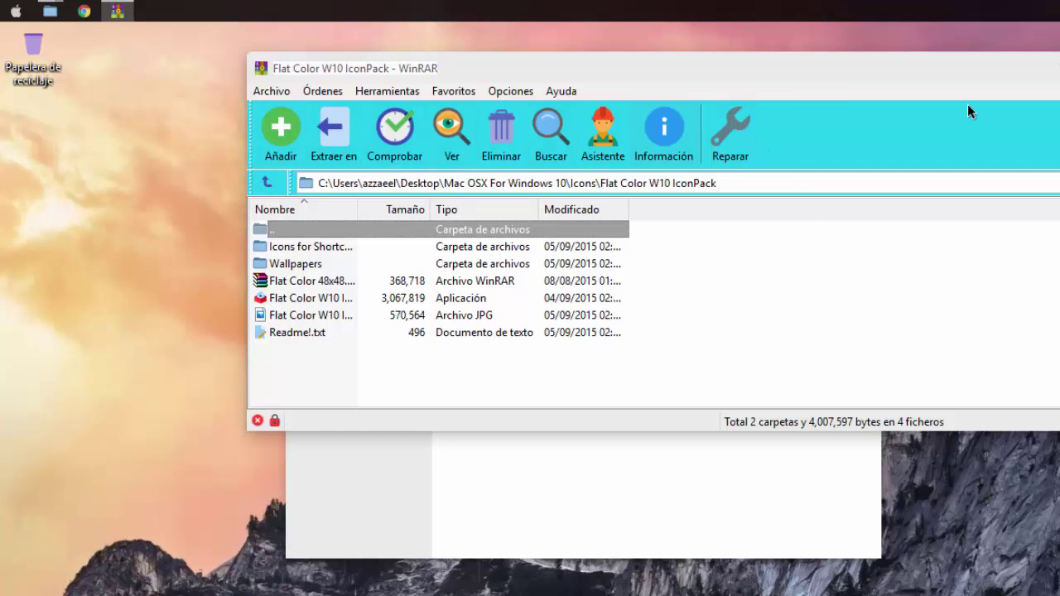
pyautogui.press('Escape')
pyautogui.doubleClick(625, 261)
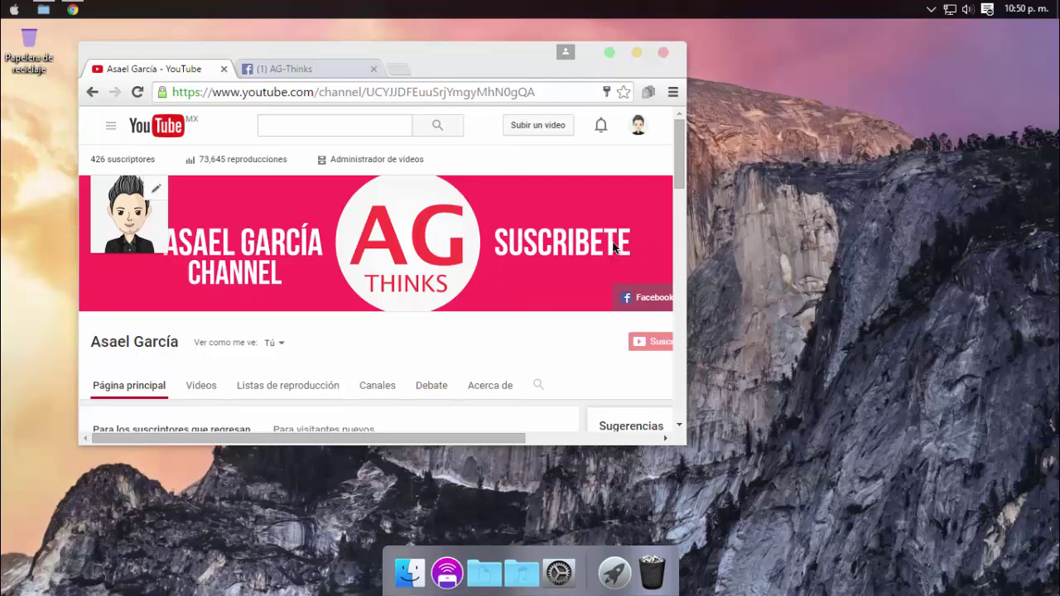
# - Look through the videos on the open YouTube channel and the posts on the AG-Thinks Facebook page
pyautogui.moveTo(679, 144); pyautogui.dragTo(682, 217)
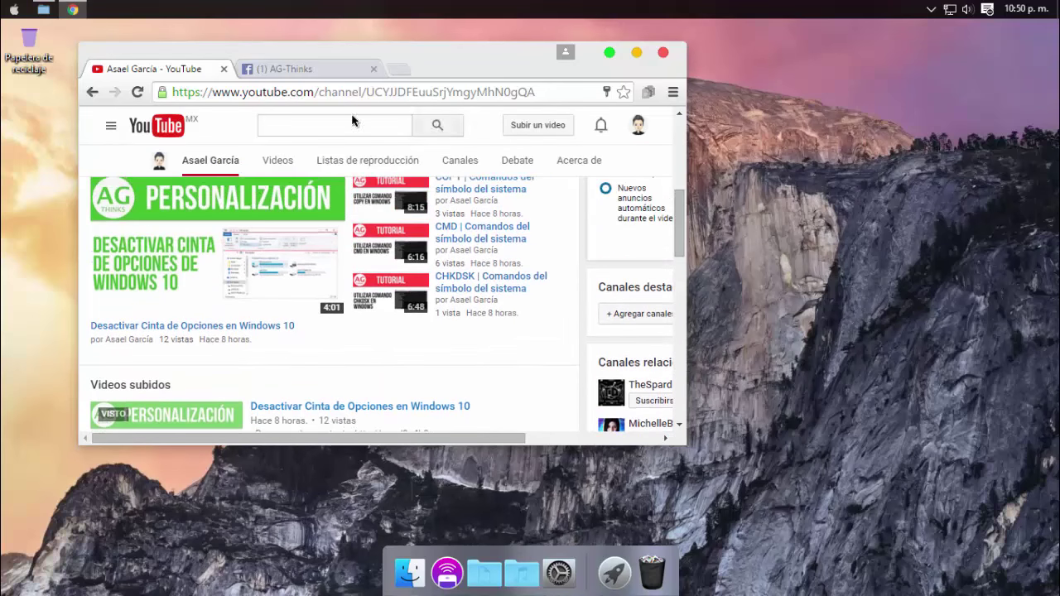
pyautogui.click(323, 73)
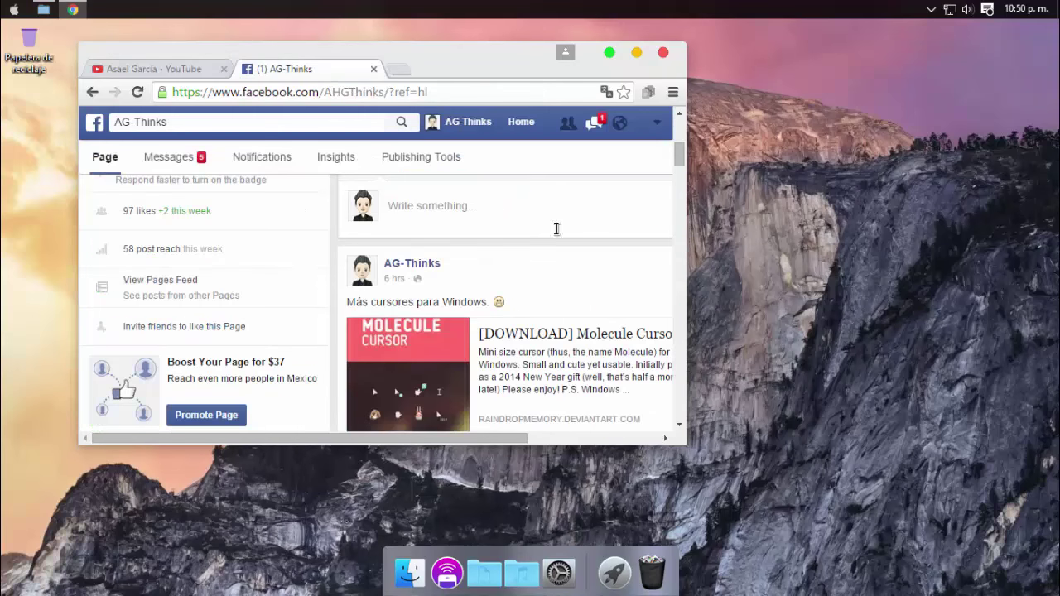
pyautogui.scroll(-1, 535, 216)
pyautogui.scroll(1, 539, 232)
pyautogui.scroll(1, 539, 231)
pyautogui.scroll(-1, 538, 236)
pyautogui.scroll(-1, 523, 221)
pyautogui.scroll(-1, 486, 244)
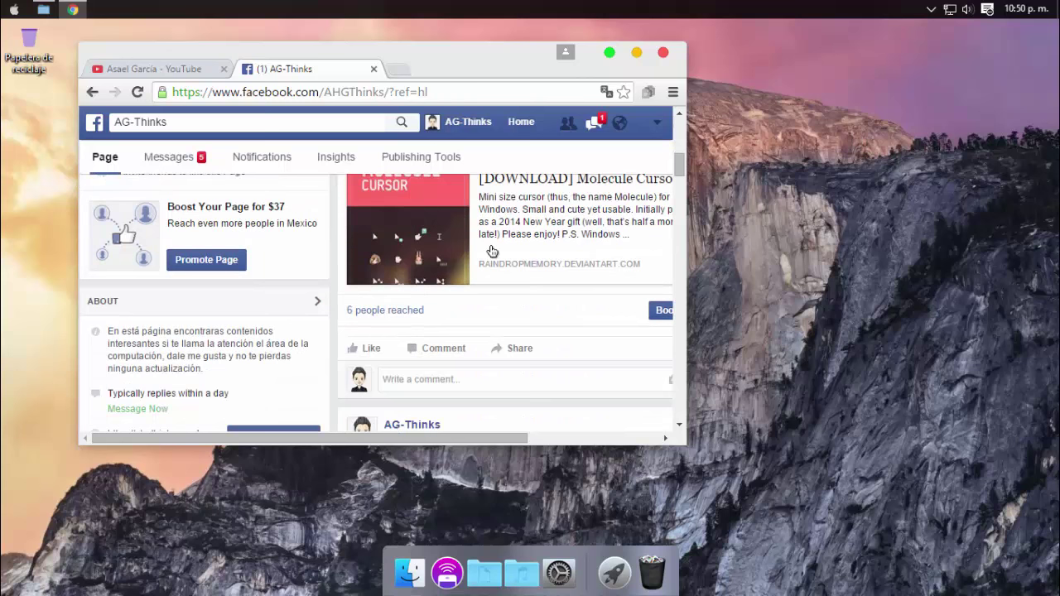
pyautogui.scroll(1, 497, 256)
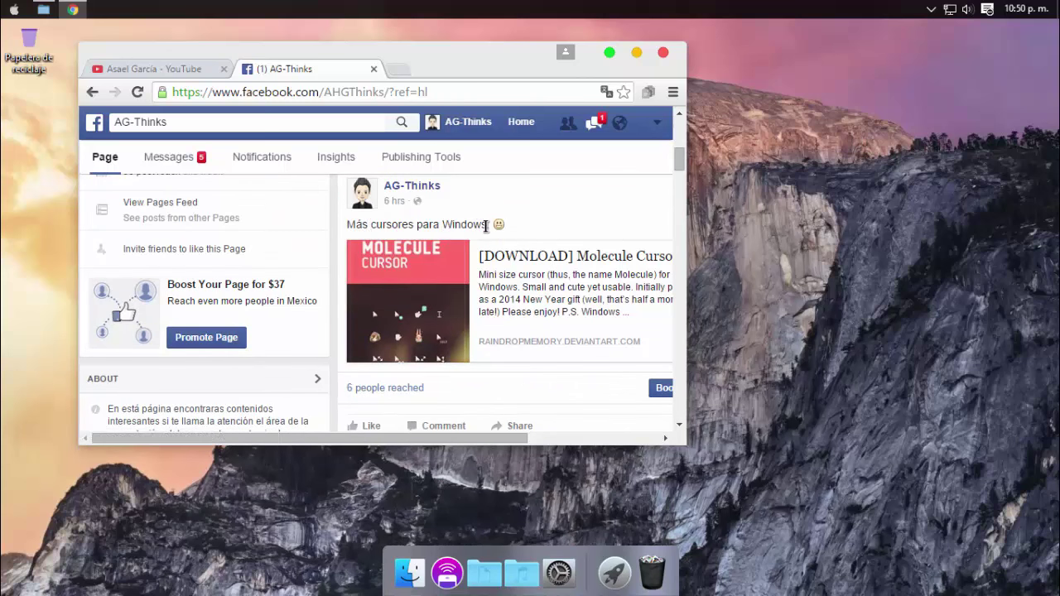
pyautogui.scroll(-1, 535, 256)
pyautogui.scroll(1, 530, 258)
pyautogui.scroll(-3, 550, 263)
pyautogui.scroll(-10, 538, 299)
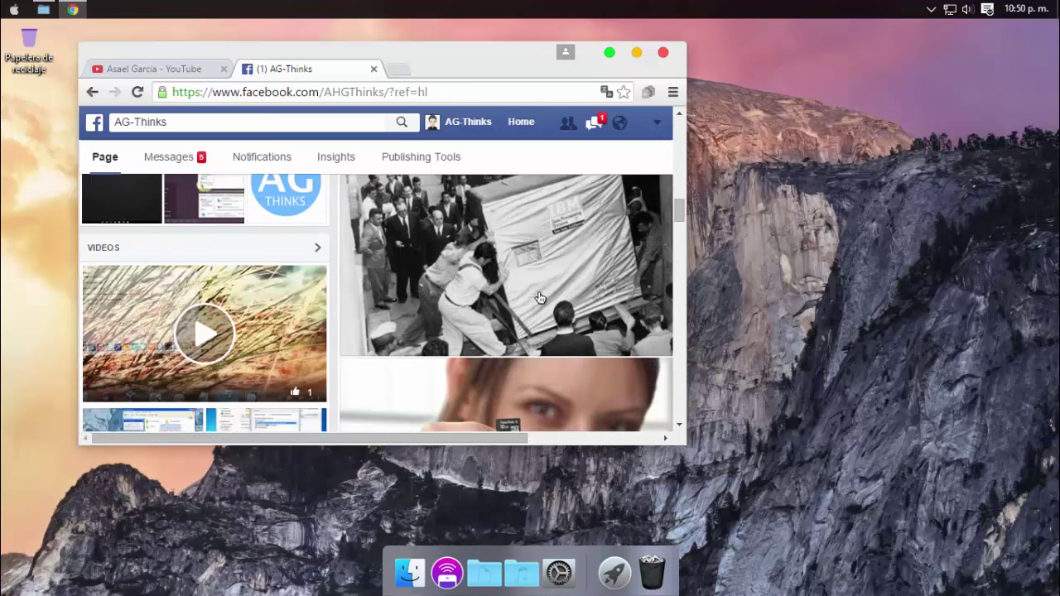
pyautogui.scroll(-10, 489, 270)
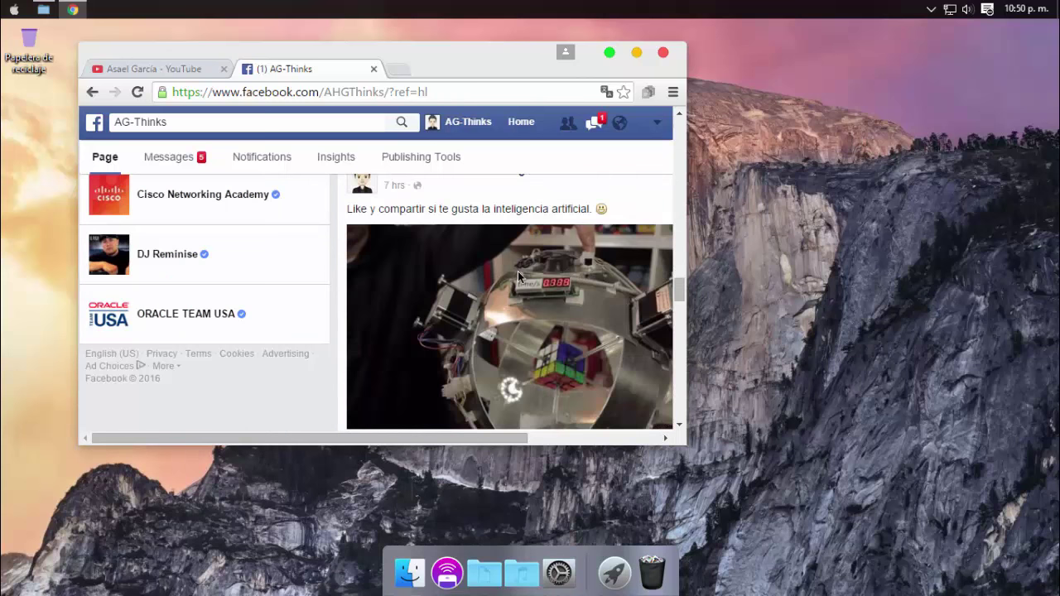
pyautogui.scroll(10, 518, 271)
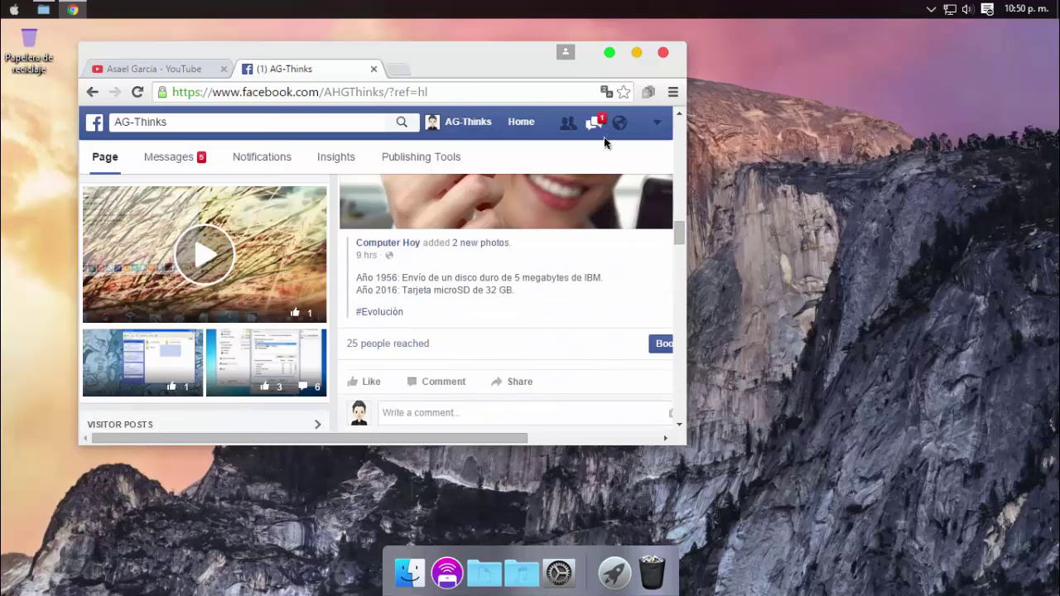